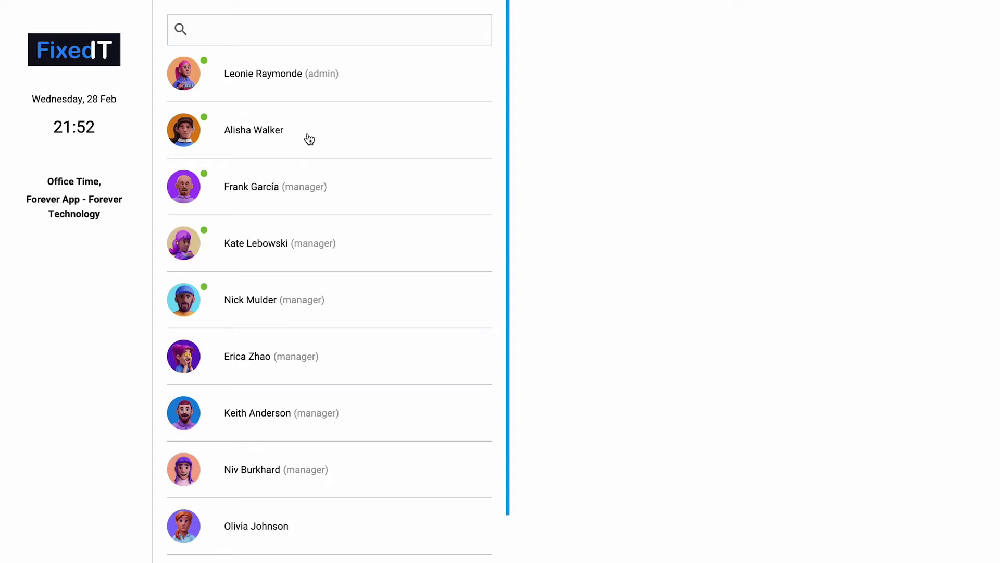
Step: Check a member's kiosk clock-in status, start the timer, and view the 18:19:42 weekly Dashboard
{"action": "left_click", "coordinate": [309, 139]}
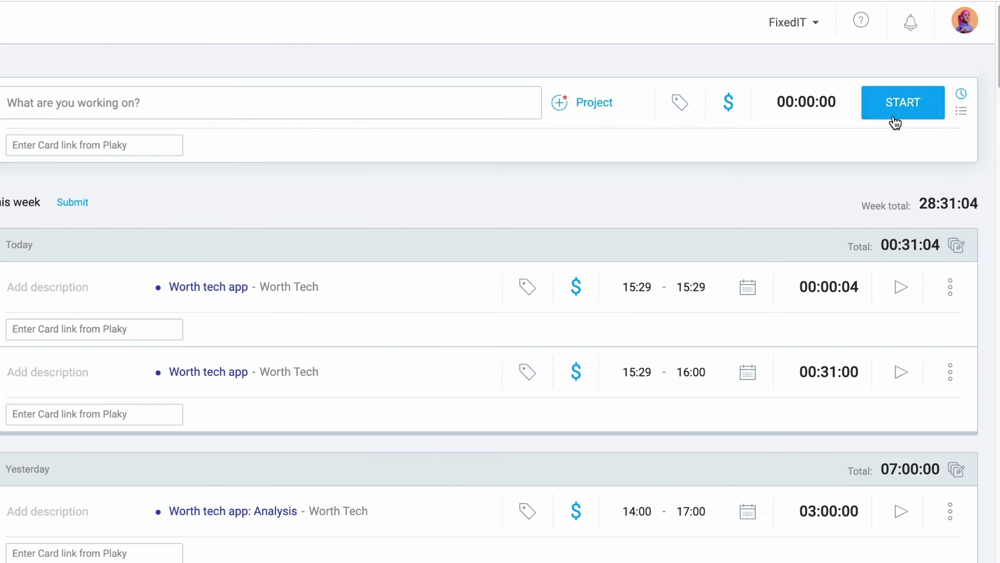
{"action": "left_click", "coordinate": [892, 116]}
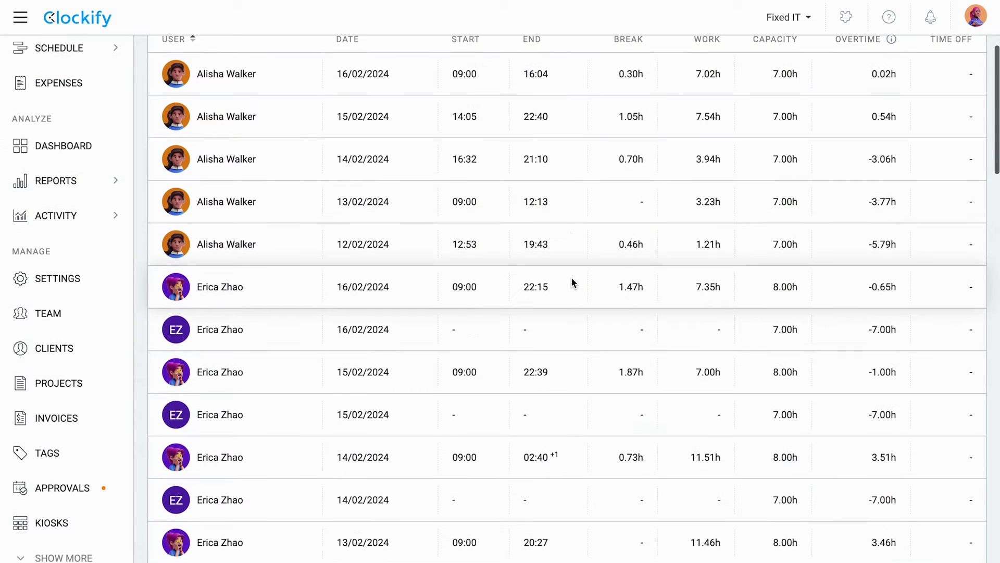
{"action": "scroll", "coordinate": [571, 277], "scroll_direction": "up", "scroll_amount": 3}
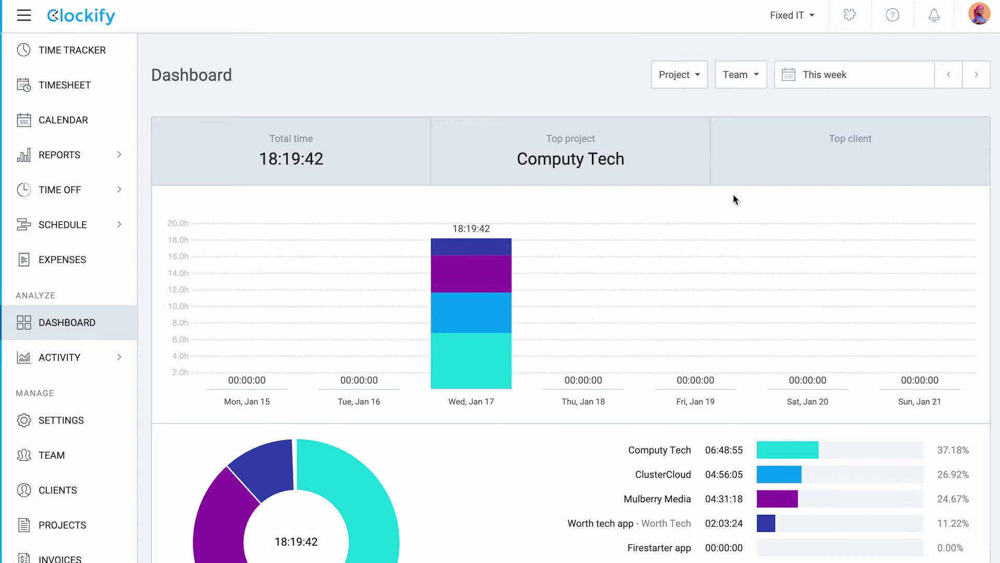
Step: Scroll the Dashboard down to the Team activities table of members' latest activity and weekly time
{"action": "scroll", "coordinate": [678, 286], "scroll_direction": "down", "scroll_amount": 8}
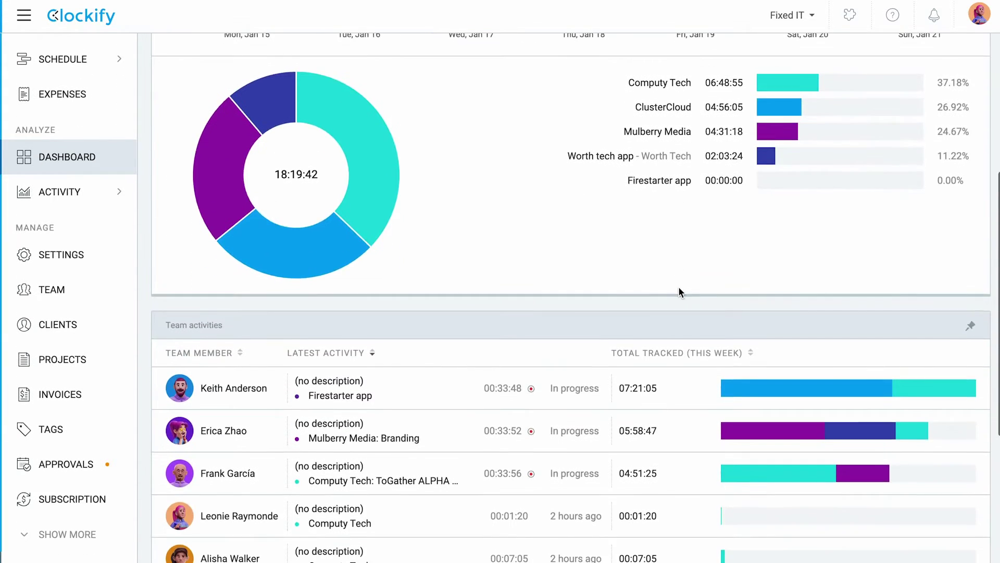
{"action": "scroll", "coordinate": [679, 289], "scroll_direction": "down", "scroll_amount": 3}
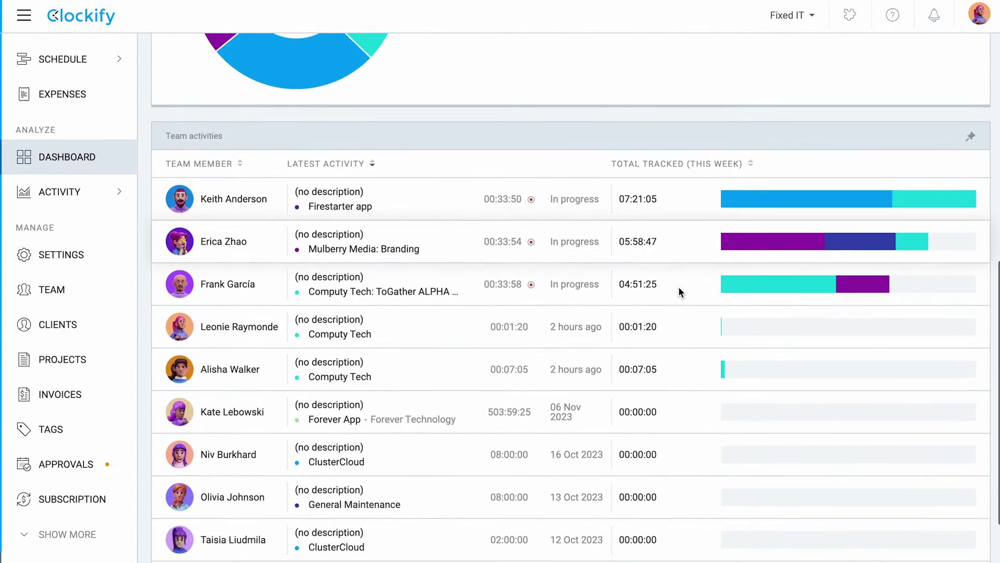
{"action": "scroll", "coordinate": [680, 291], "scroll_direction": "down", "scroll_amount": 2}
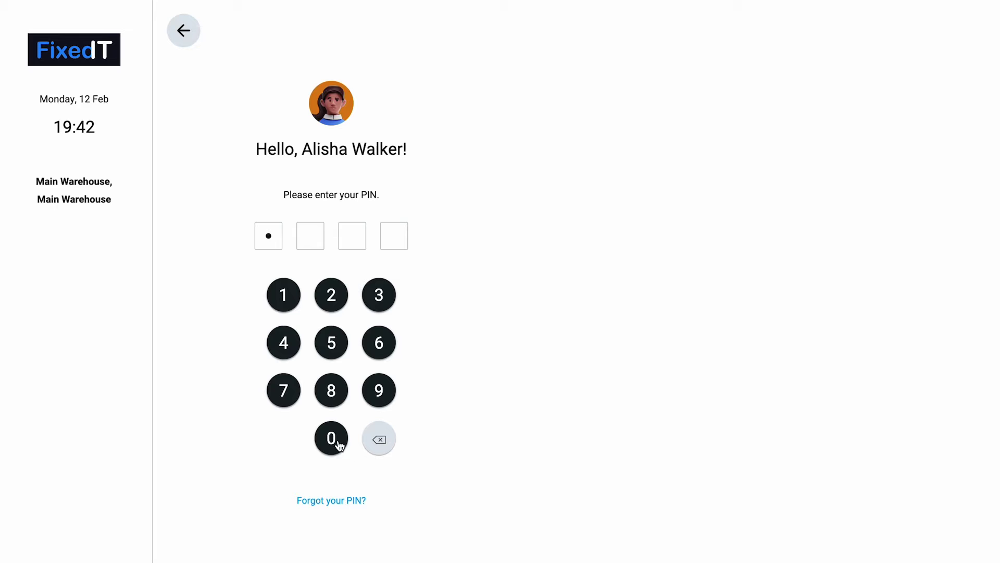
Step: Finish the kiosk PIN, clock in to Main Warehouse, and open the Computy Tech detailed report
{"action": "left_click", "coordinate": [337, 346]}
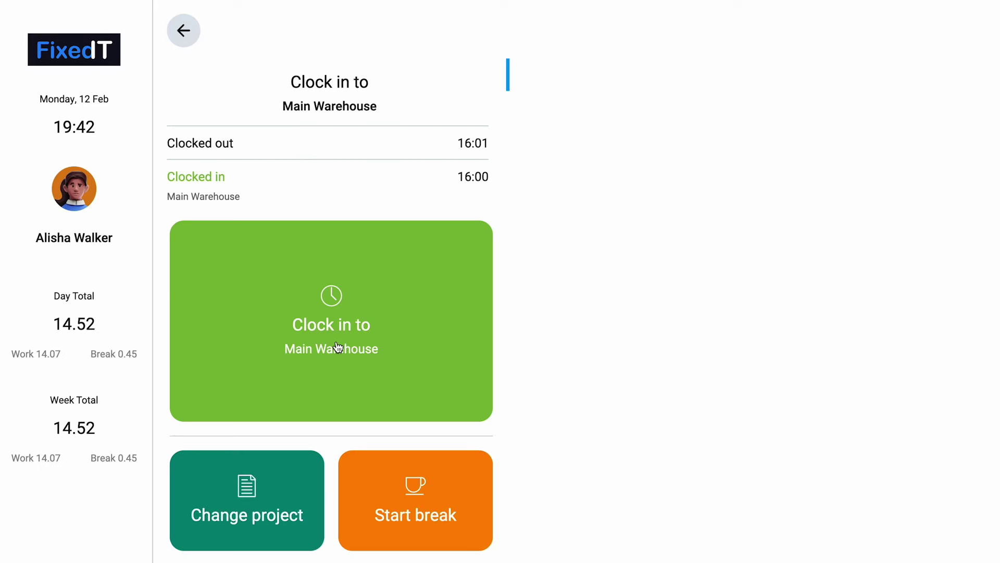
{"action": "left_click", "coordinate": [426, 371]}
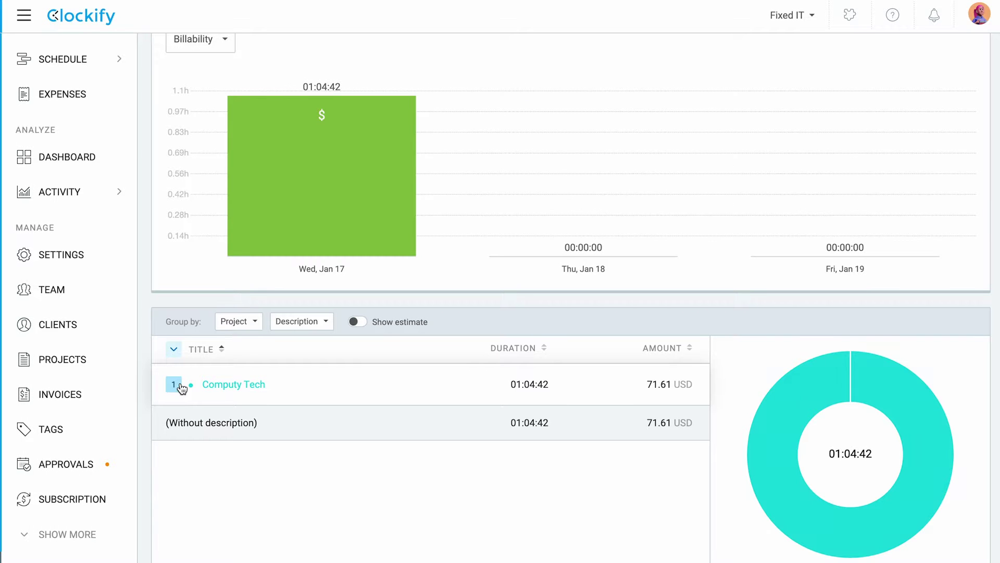
{"action": "left_click", "coordinate": [216, 385]}
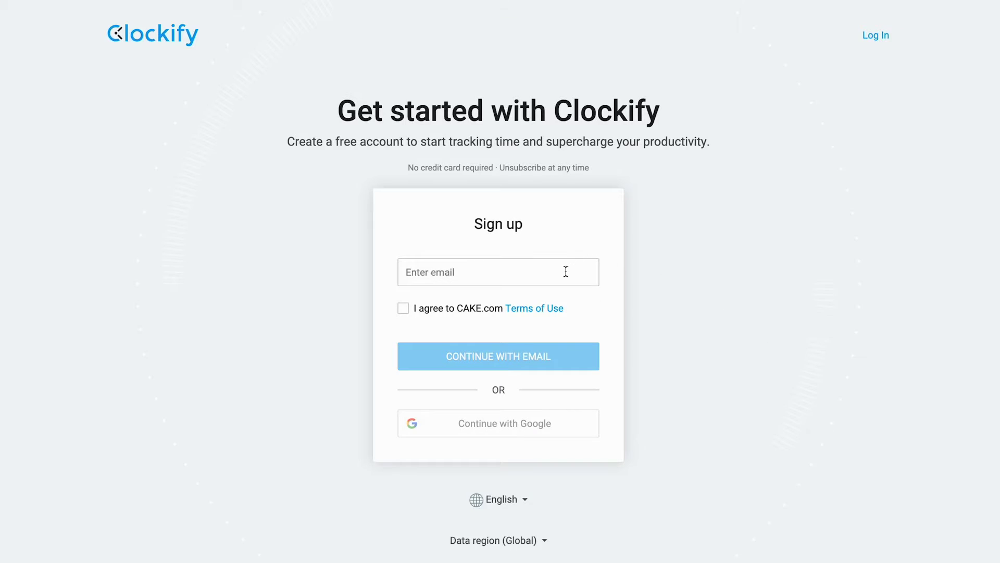
Step: Enter the account e-mail, accept the CAKE.com Terms of Use, and log in with Google
{"action": "left_click", "coordinate": [566, 272]}
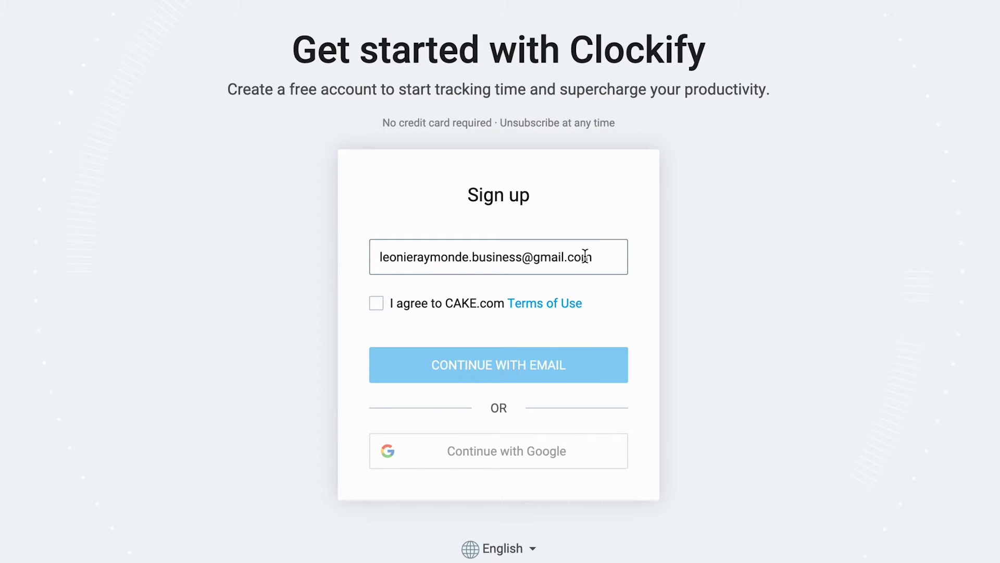
{"action": "left_click", "coordinate": [377, 304]}
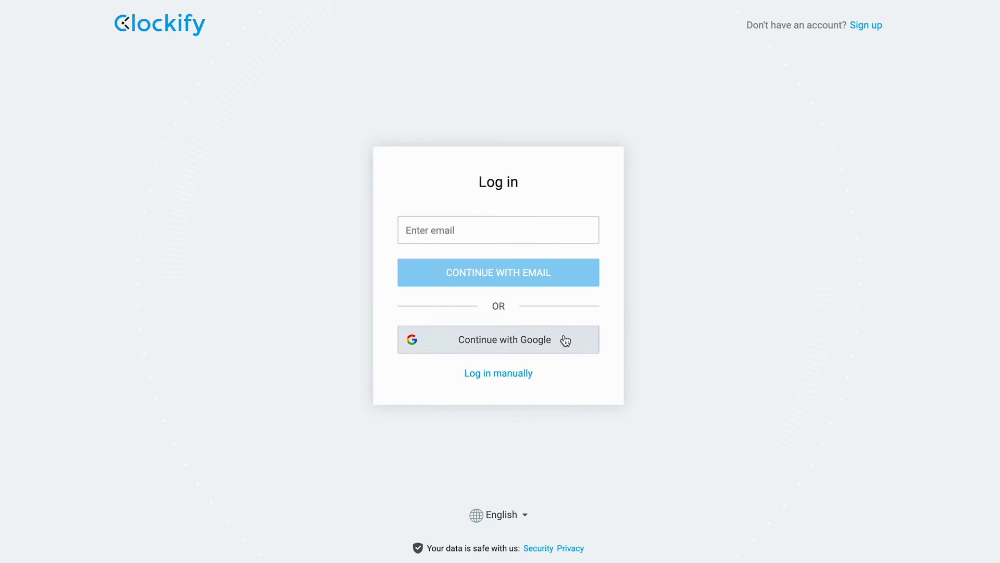
{"action": "left_click", "coordinate": [564, 340]}
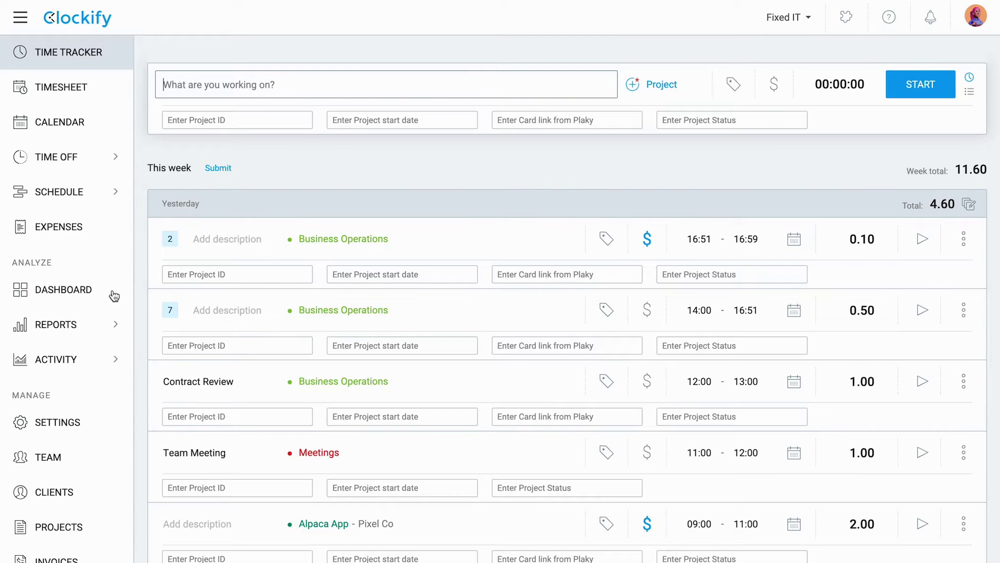
Step: Activate the kiosk and allow switching projects and tasks inside it
{"action": "left_click", "coordinate": [69, 429]}
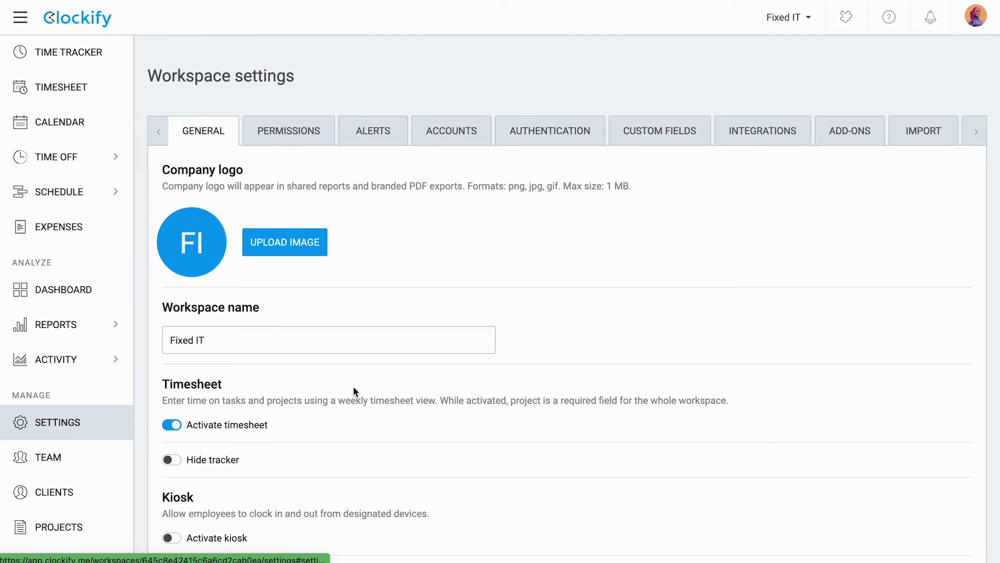
{"action": "scroll", "coordinate": [428, 461], "scroll_direction": "down", "scroll_amount": 6}
{"action": "left_click", "coordinate": [178, 200]}
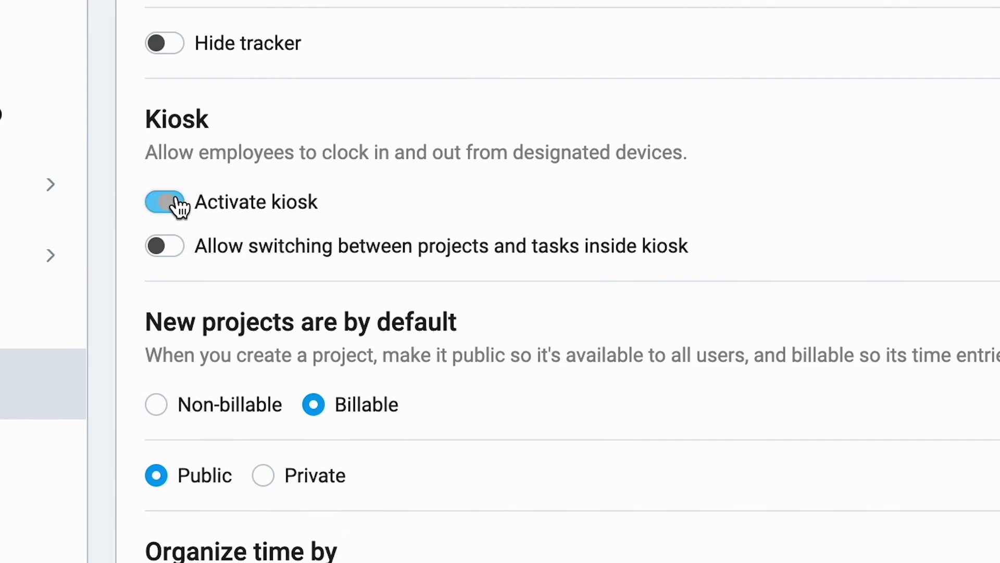
{"action": "left_click", "coordinate": [169, 254]}
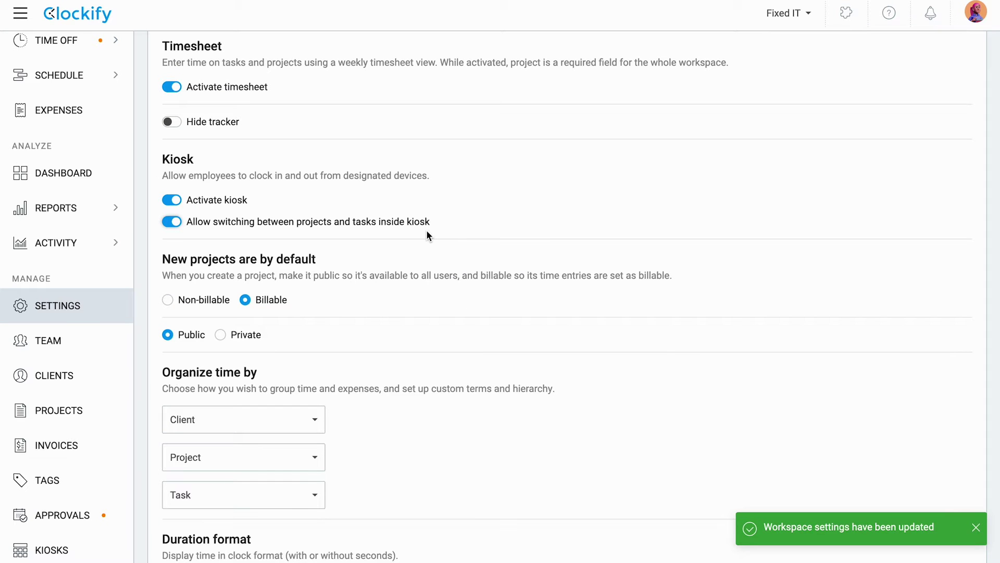
{"action": "scroll", "coordinate": [653, 391], "scroll_direction": "down", "scroll_amount": 15}
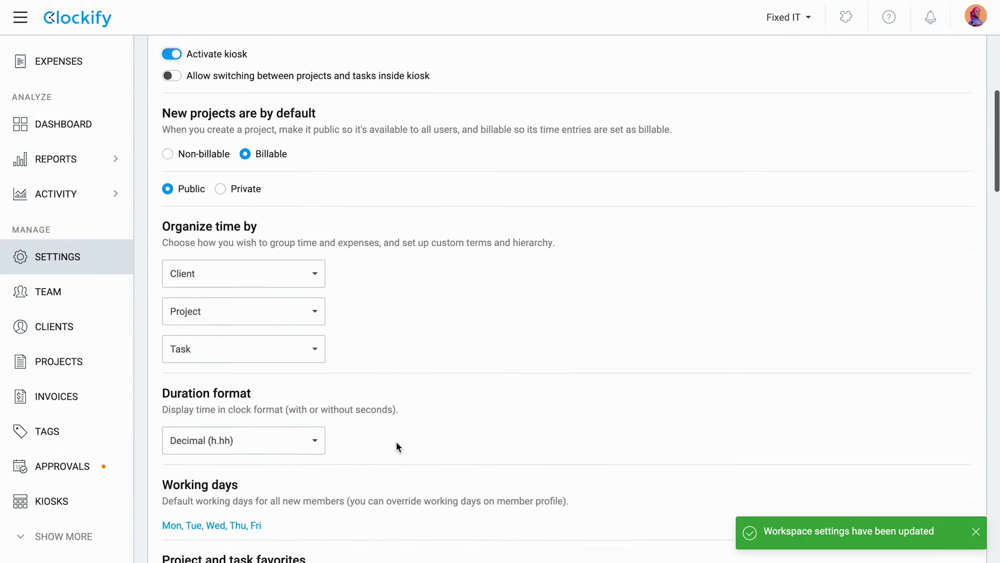
{"action": "scroll", "coordinate": [396, 440], "scroll_direction": "down", "scroll_amount": 1}
Step: Enable breaks for the team and set Break as the default break project
{"action": "left_click", "coordinate": [172, 355]}
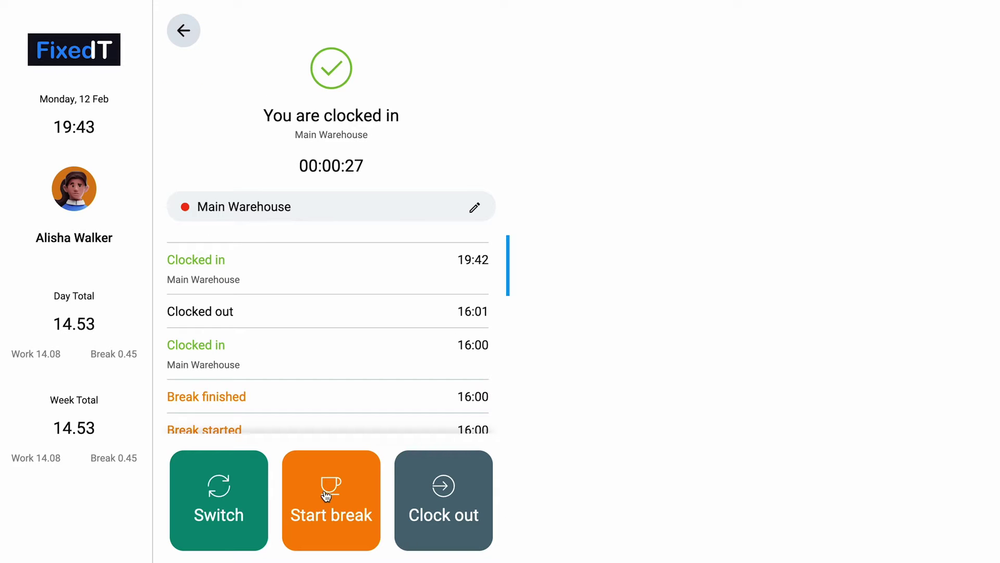
{"action": "left_click", "coordinate": [326, 495]}
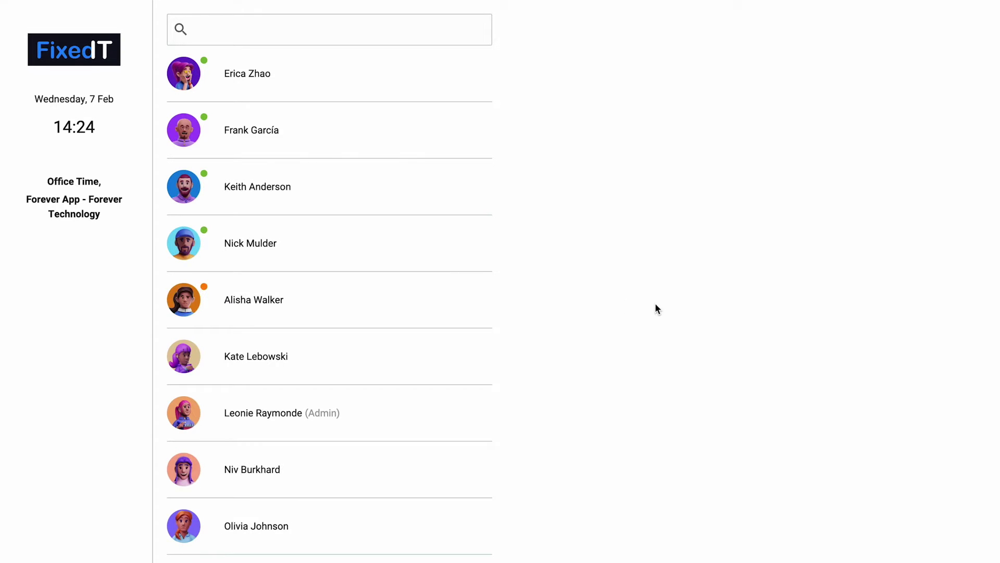
{"action": "left_click", "coordinate": [341, 313]}
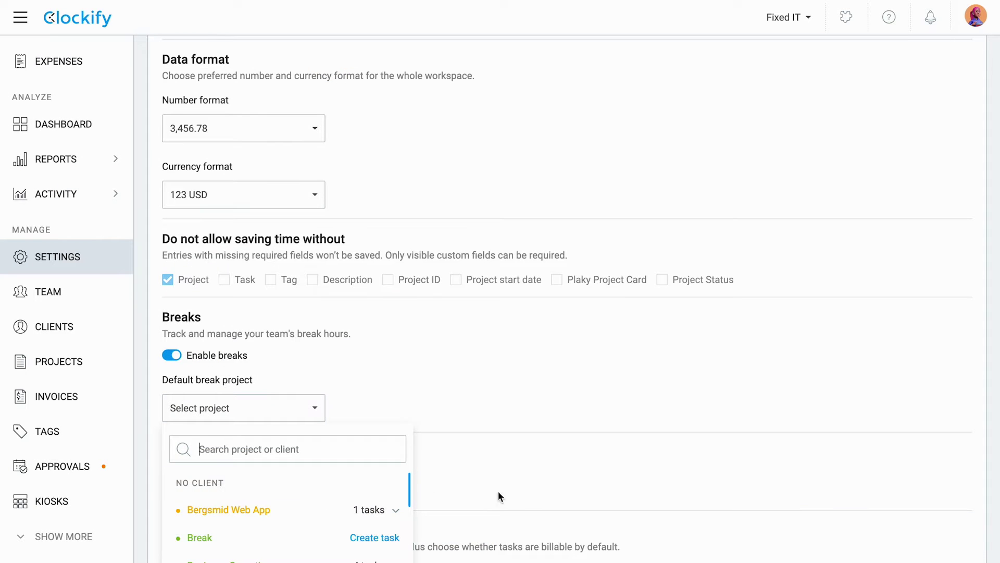
{"action": "scroll", "coordinate": [500, 498], "scroll_direction": "down", "scroll_amount": 3}
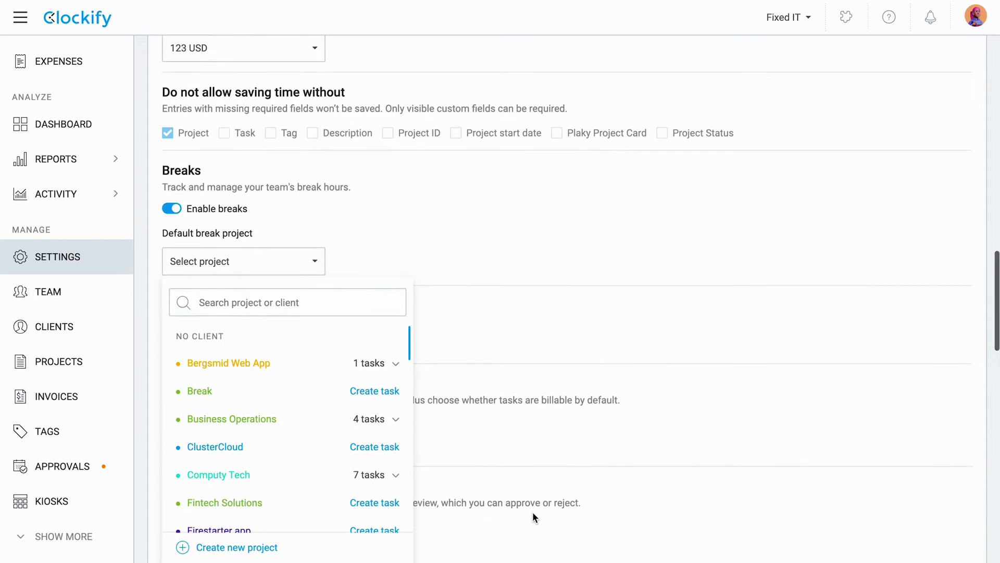
{"action": "left_click", "coordinate": [198, 392]}
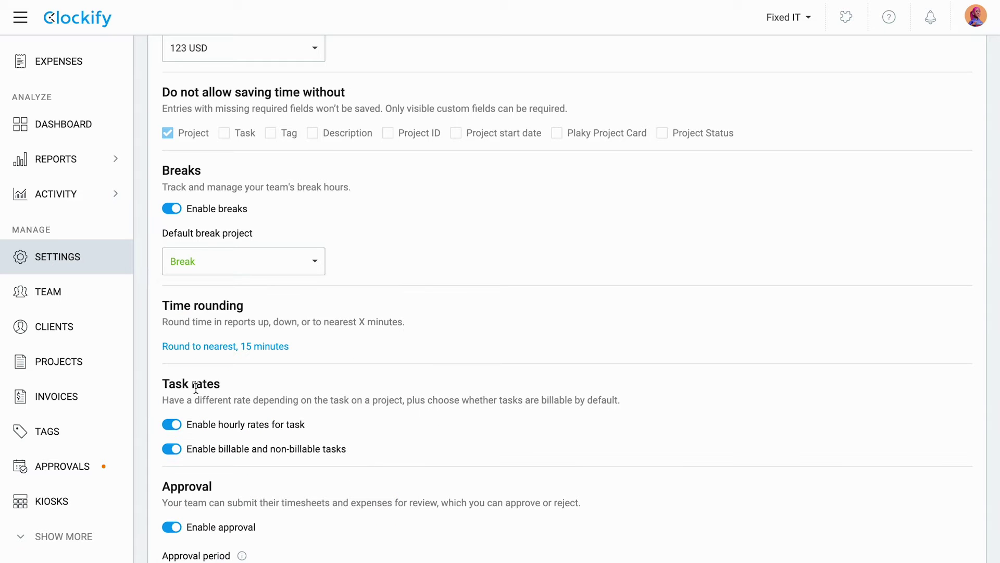
{"action": "scroll", "coordinate": [377, 217], "scroll_direction": "up", "scroll_amount": 2}
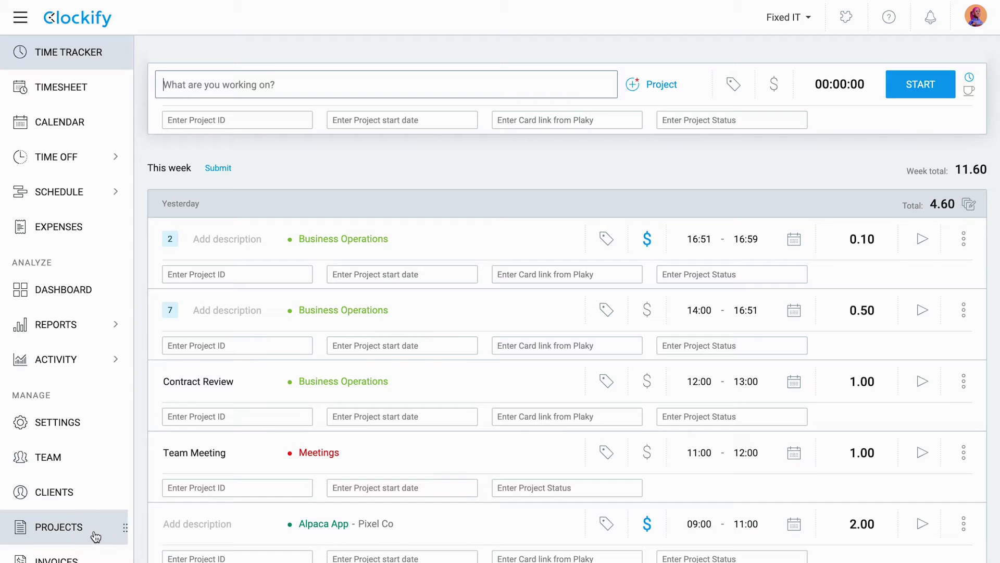
Step: Set the first grouping level to Department and the second to Job
{"action": "left_click", "coordinate": [99, 531]}
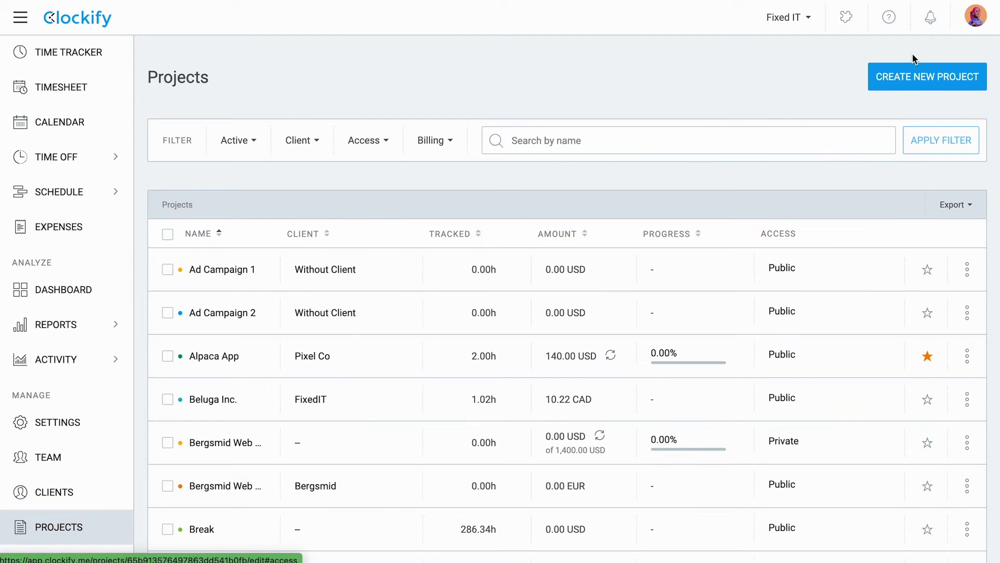
{"action": "left_click", "coordinate": [936, 82]}
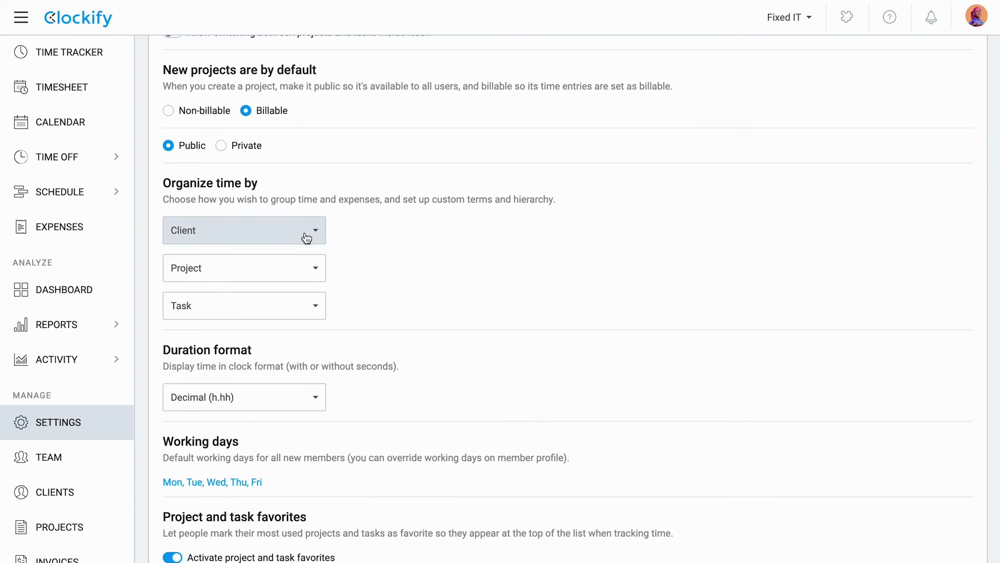
{"action": "left_click", "coordinate": [306, 236]}
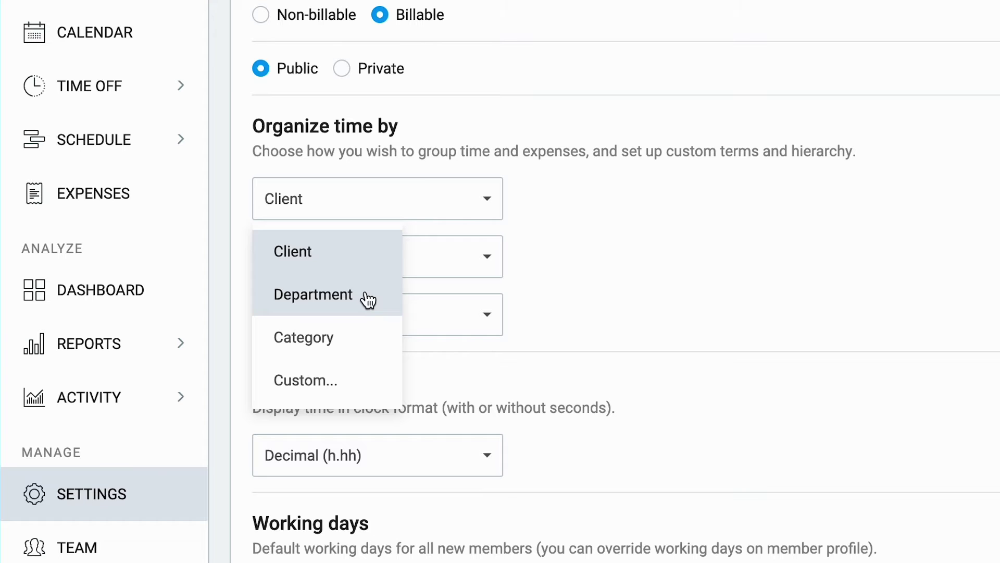
{"action": "left_click", "coordinate": [368, 297]}
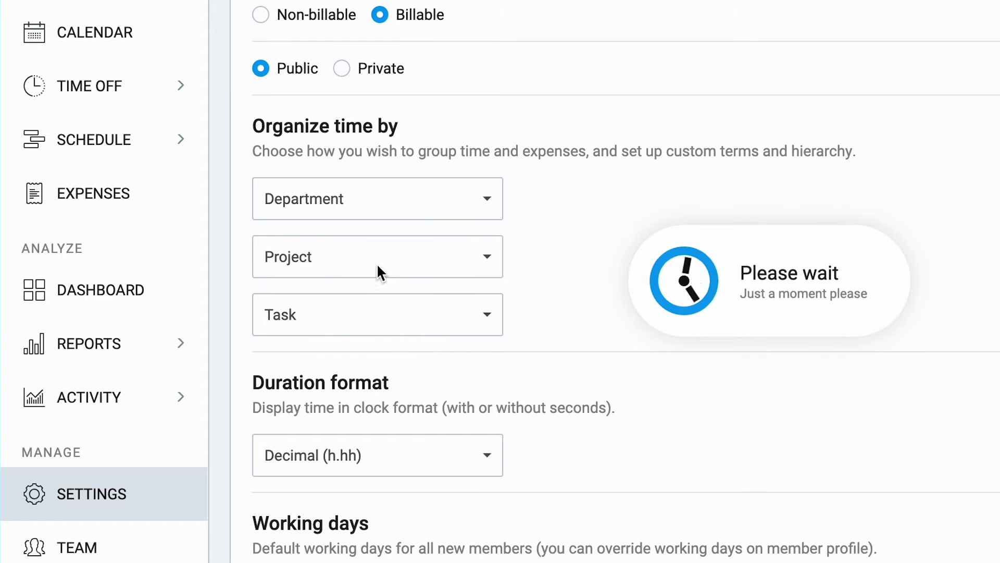
{"action": "left_click", "coordinate": [380, 273]}
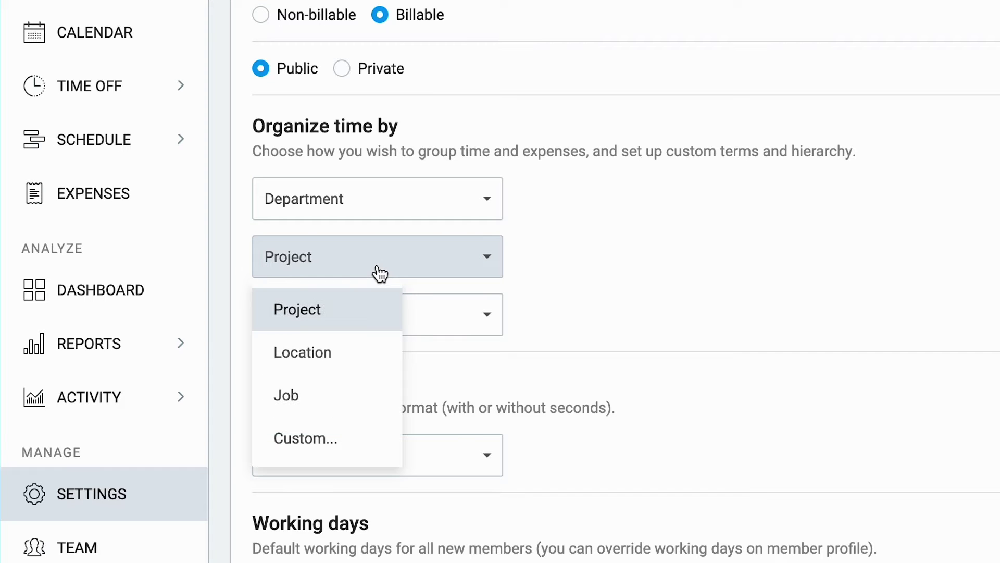
{"action": "left_click", "coordinate": [337, 400]}
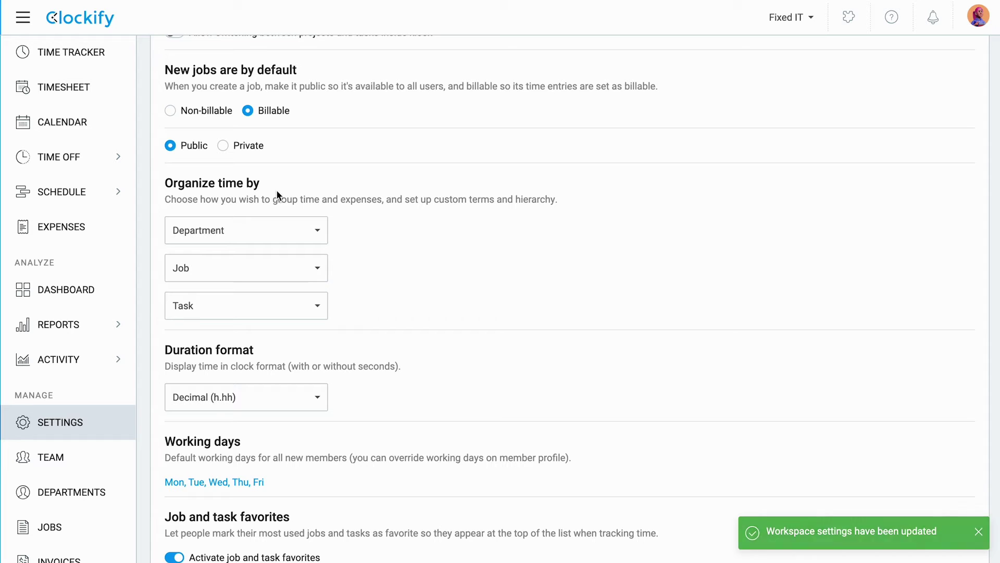
Step: Upload FixedIT logo.png from the Desktop as the company logo
{"action": "scroll", "coordinate": [276, 190], "scroll_direction": "up", "scroll_amount": 10}
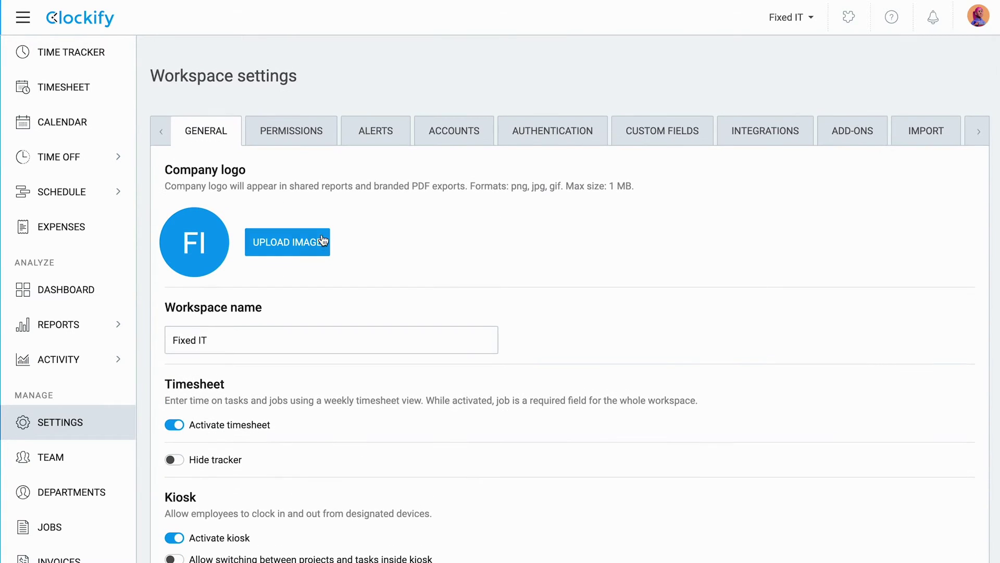
{"action": "left_click", "coordinate": [315, 247]}
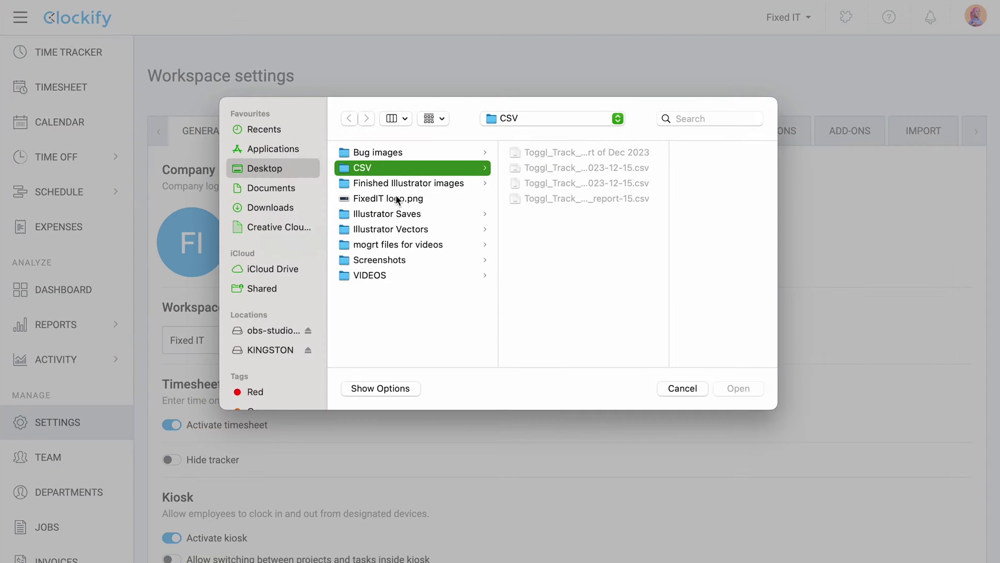
{"action": "left_click", "coordinate": [398, 198]}
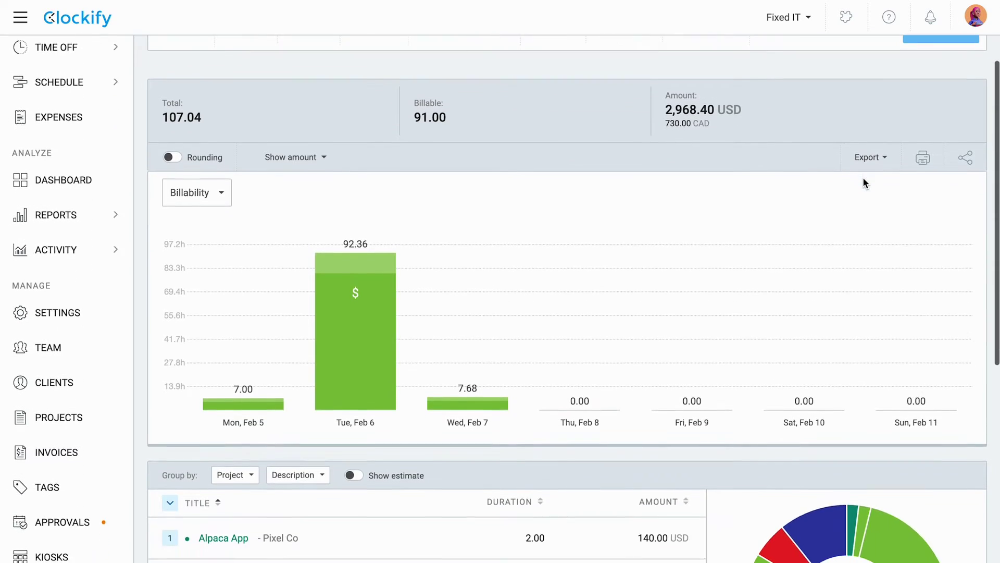
{"action": "scroll", "coordinate": [863, 183], "scroll_direction": "down", "scroll_amount": 3}
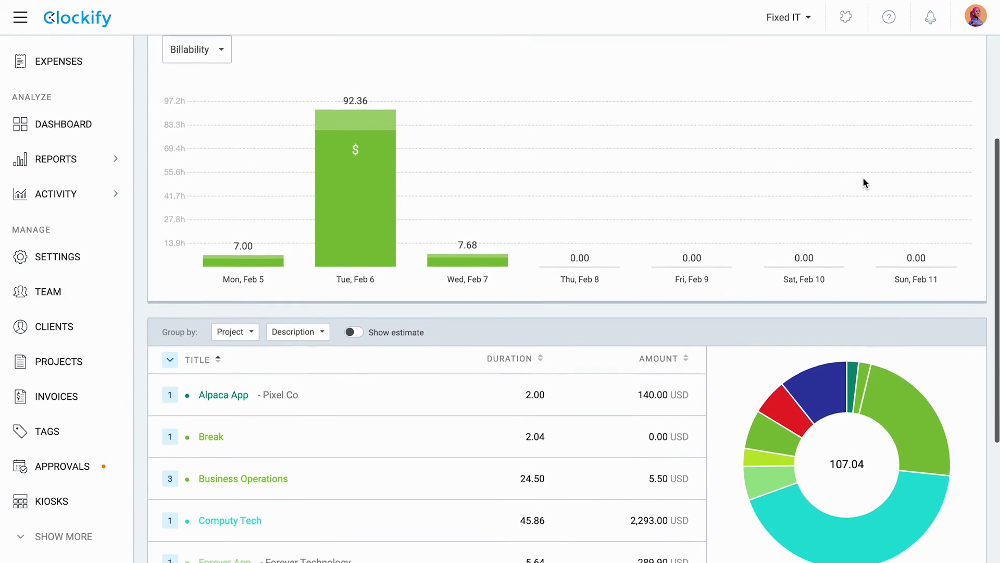
{"action": "scroll", "coordinate": [863, 177], "scroll_direction": "down", "scroll_amount": 2}
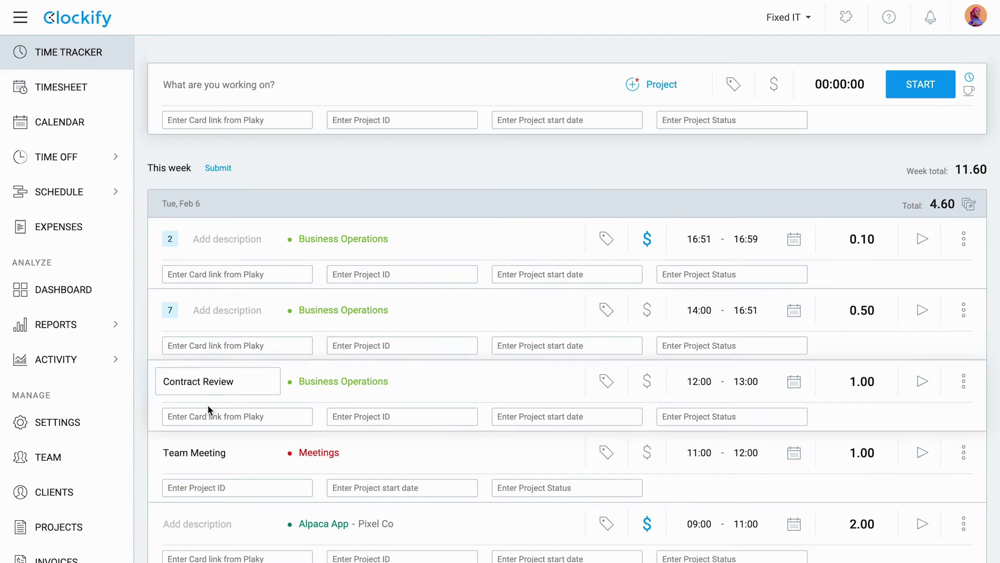
Step: Add a red public project called Main Warehouse, leaving the client empty
{"action": "left_click", "coordinate": [67, 528]}
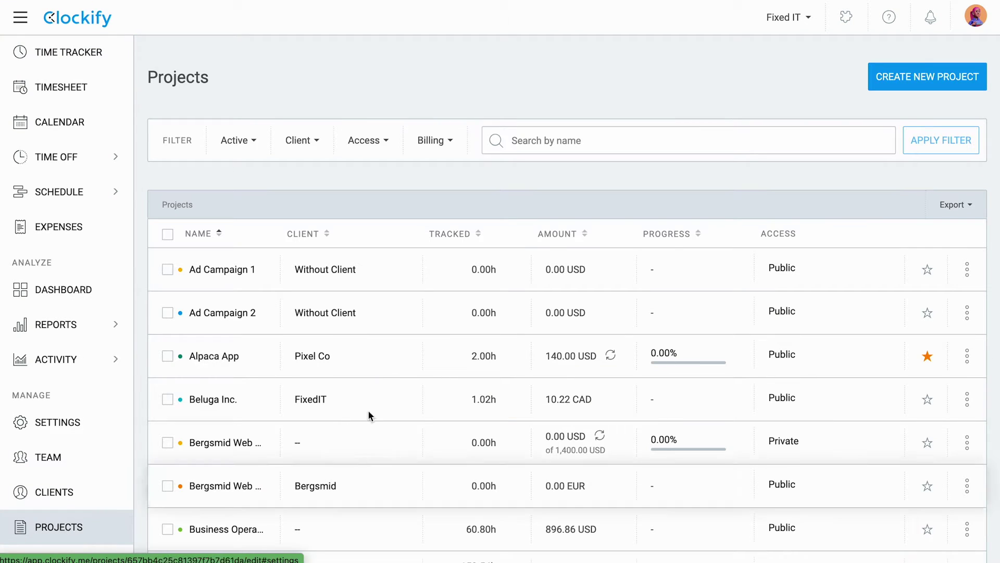
{"action": "left_click", "coordinate": [890, 87]}
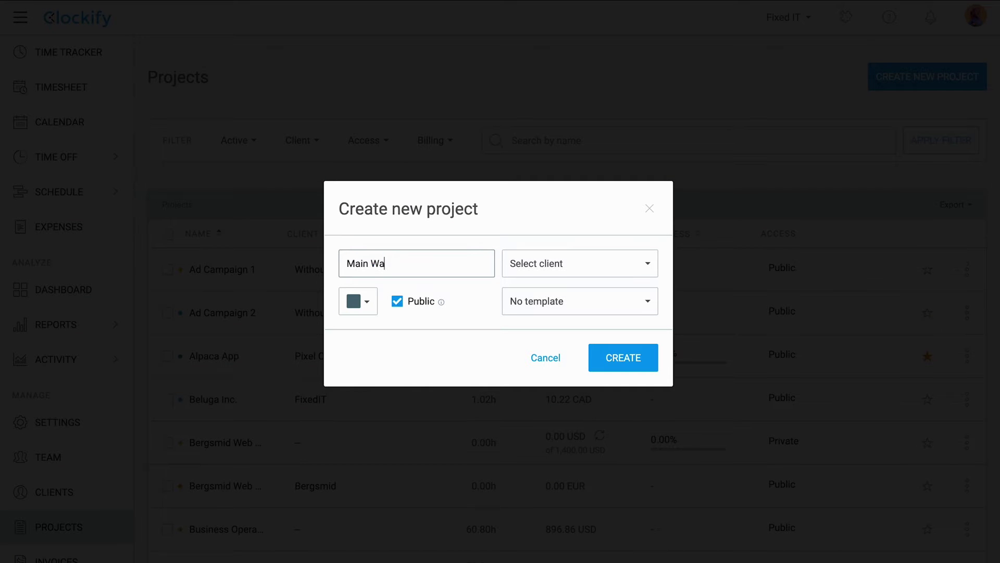
{"action": "left_click", "coordinate": [354, 311]}
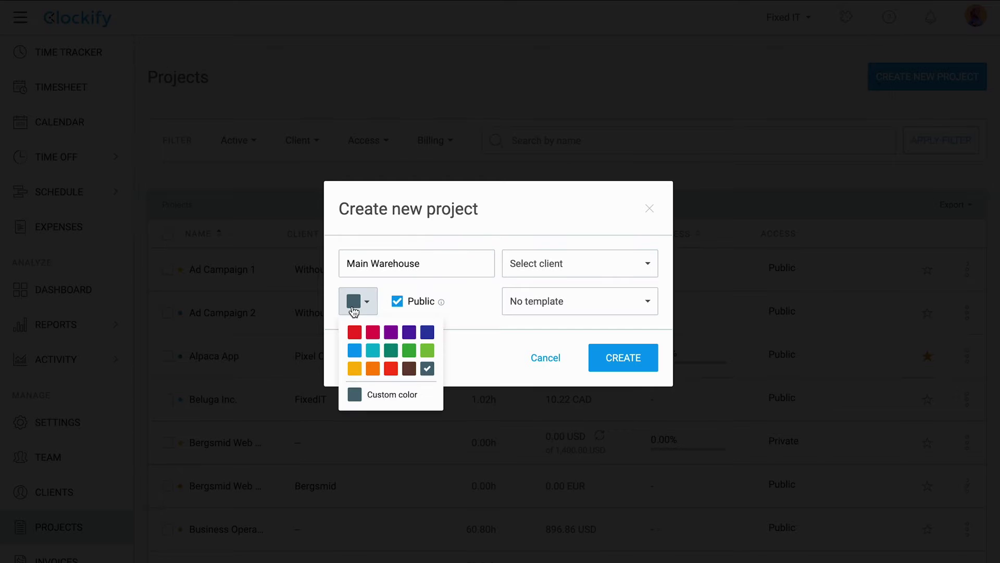
{"action": "left_click", "coordinate": [391, 369]}
{"action": "left_click", "coordinate": [632, 268]}
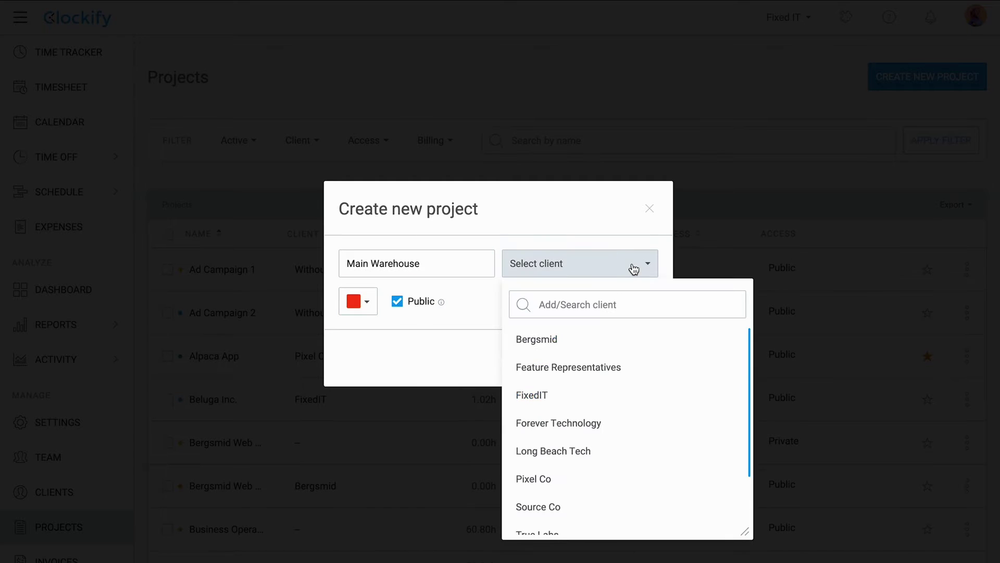
{"action": "scroll", "coordinate": [623, 503], "scroll_direction": "down", "scroll_amount": 3}
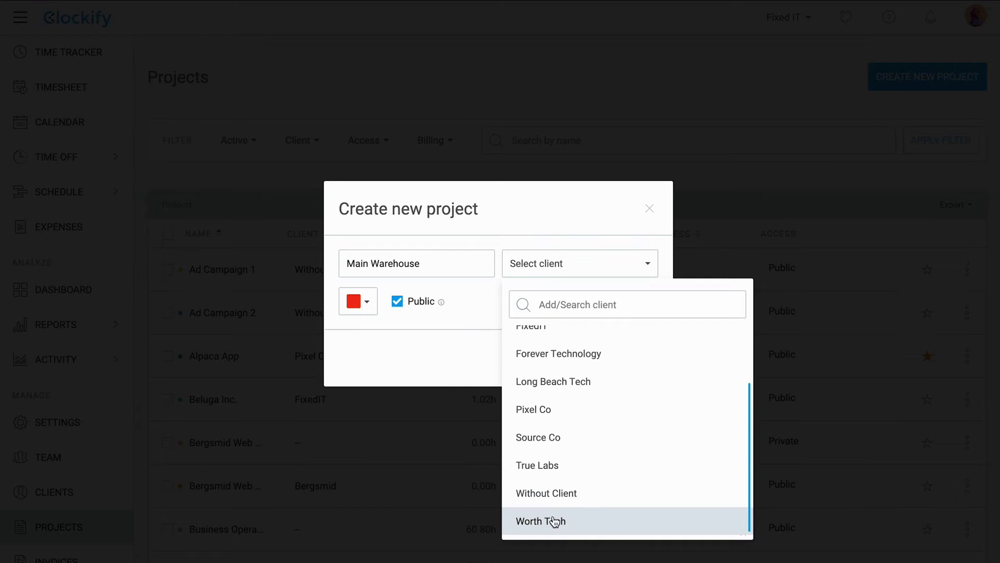
{"action": "left_click", "coordinate": [468, 358]}
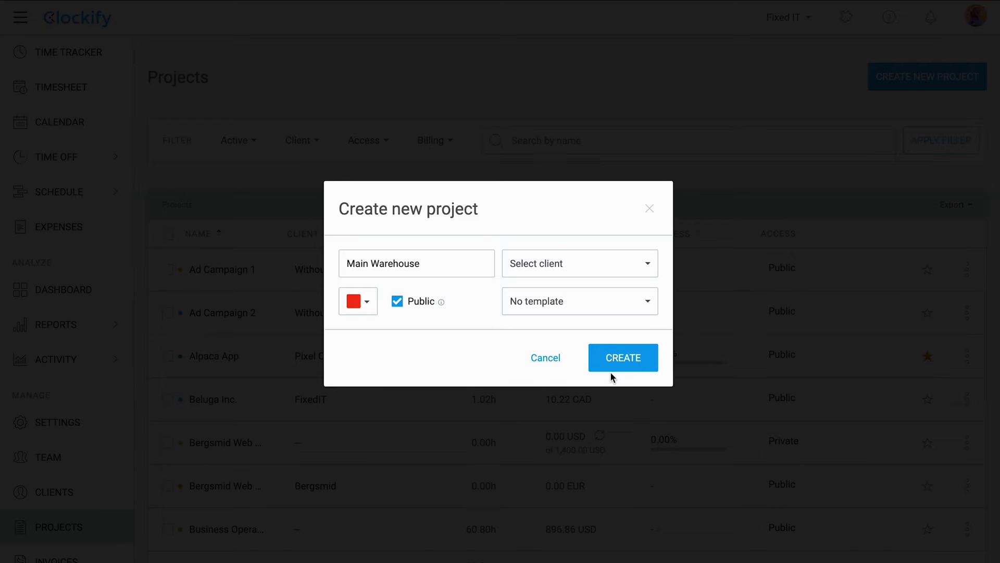
{"action": "left_click", "coordinate": [638, 367]}
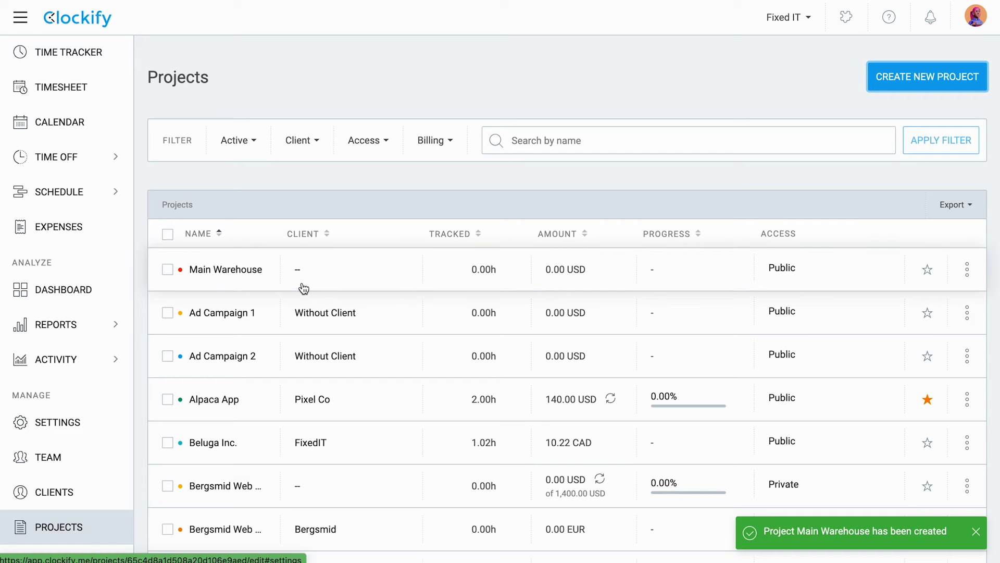
Step: Create a public project called Breaks with a light green colour and no client
{"action": "left_click", "coordinate": [908, 84]}
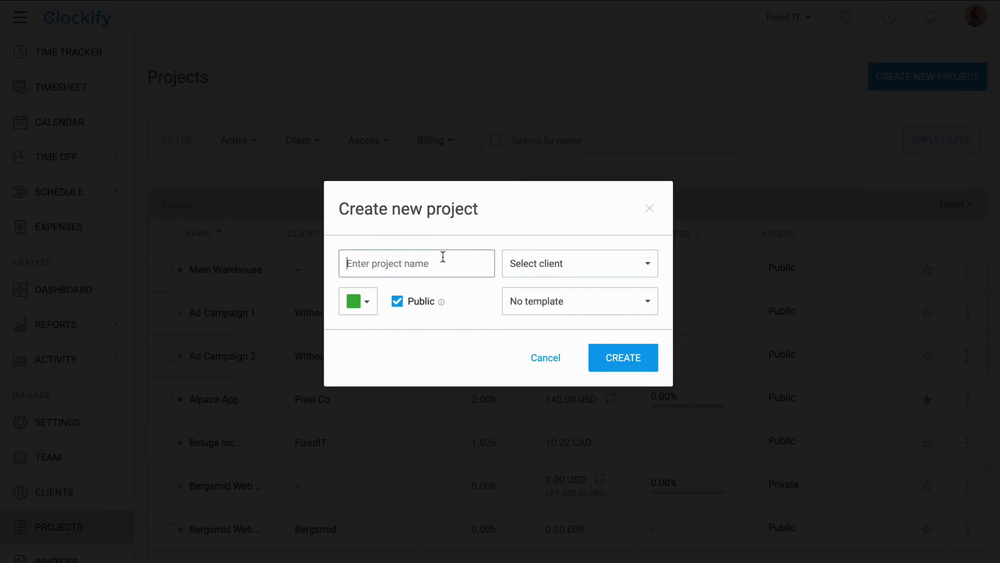
{"action": "type", "text": "Breaks"}
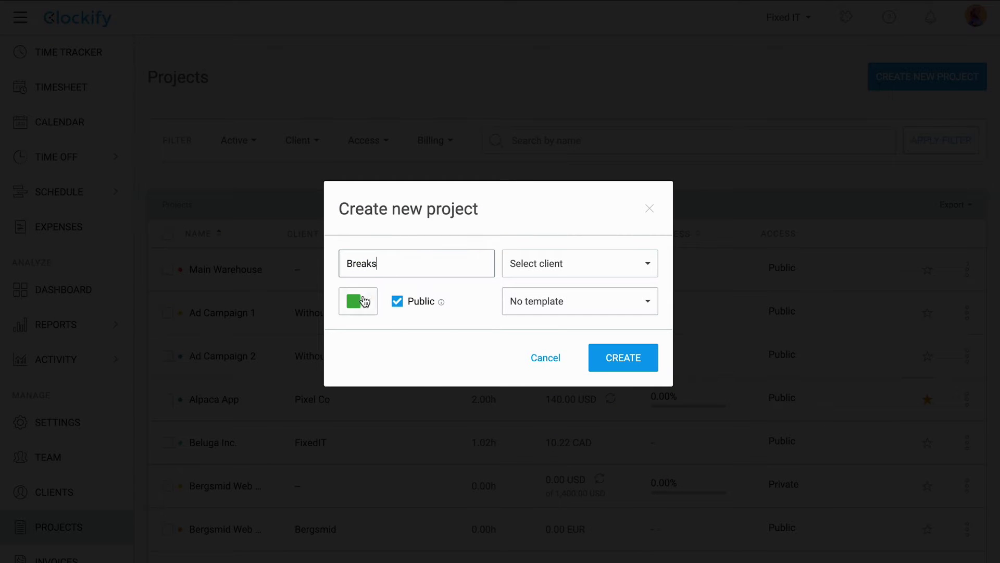
{"action": "left_click", "coordinate": [358, 301]}
{"action": "left_click", "coordinate": [426, 349]}
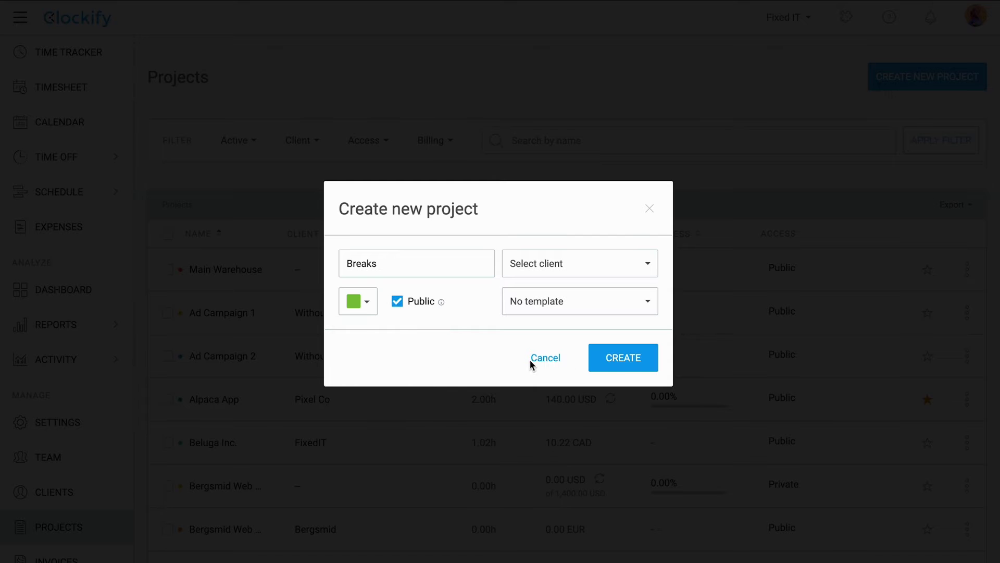
{"action": "left_click", "coordinate": [644, 359]}
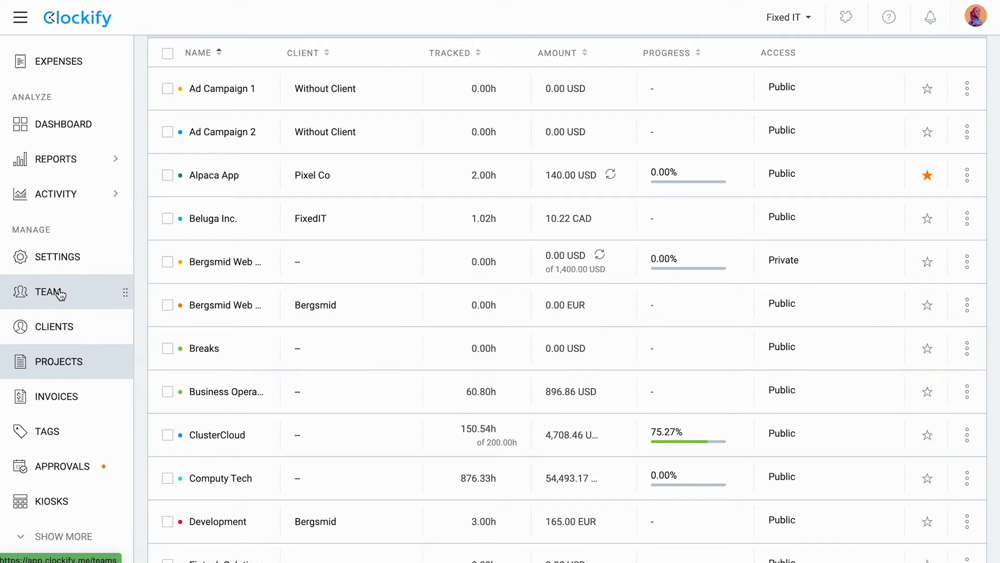
Step: Open the Team page's FULL tab showing members with their USD billable and cost rates
{"action": "left_click", "coordinate": [63, 291]}
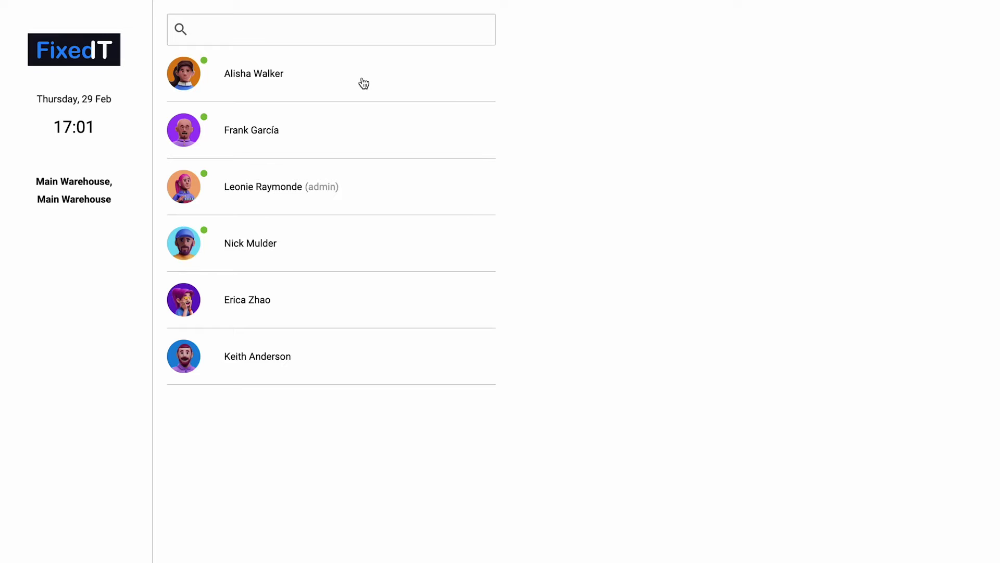
{"action": "left_click", "coordinate": [360, 78]}
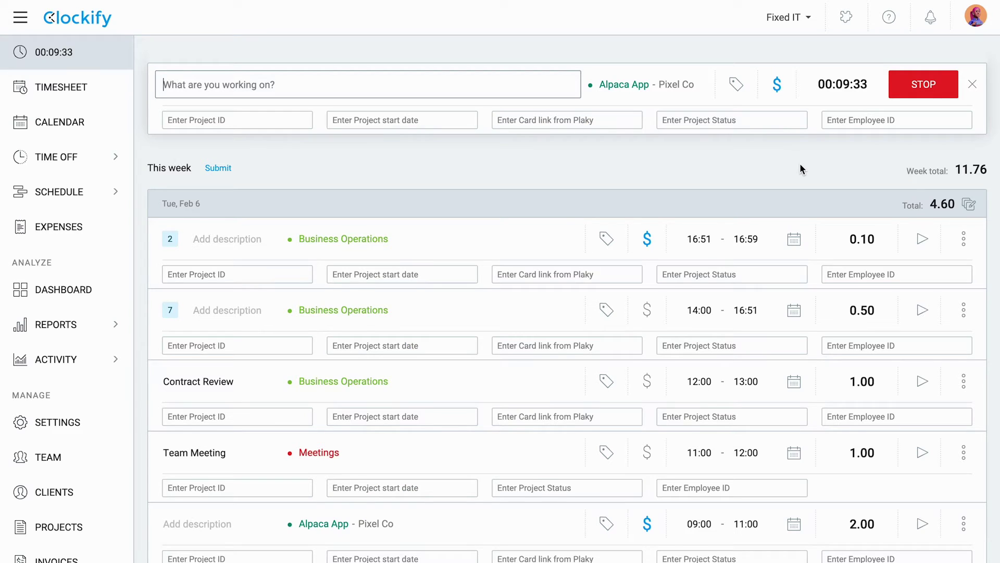
{"action": "scroll", "coordinate": [801, 168], "scroll_direction": "down", "scroll_amount": 2}
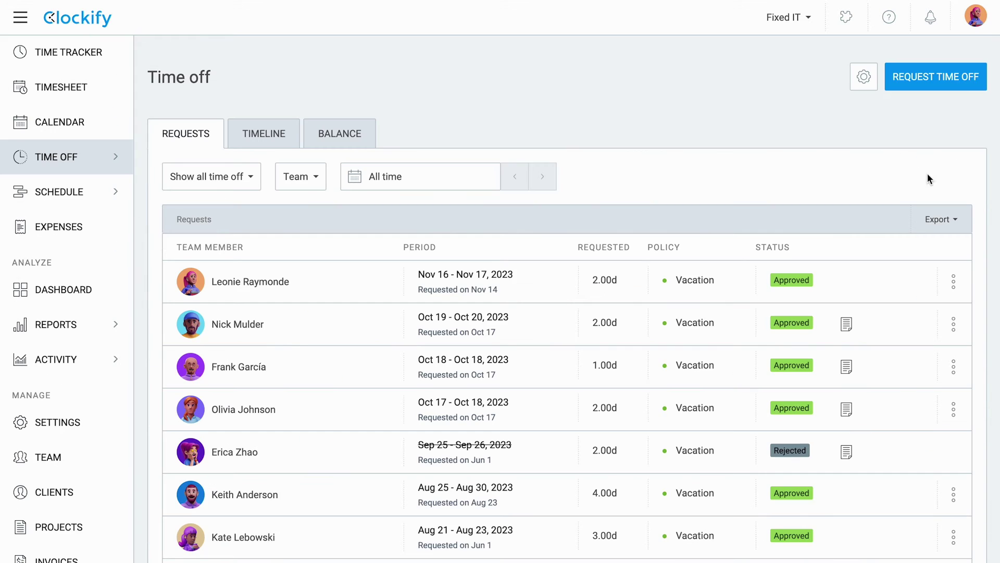
{"action": "left_click", "coordinate": [953, 77]}
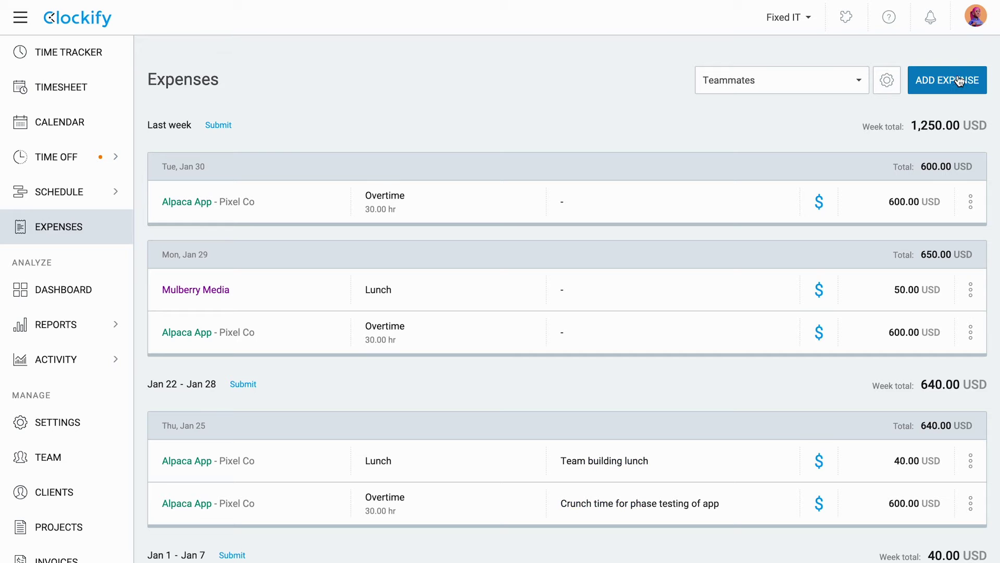
{"action": "left_click", "coordinate": [957, 80]}
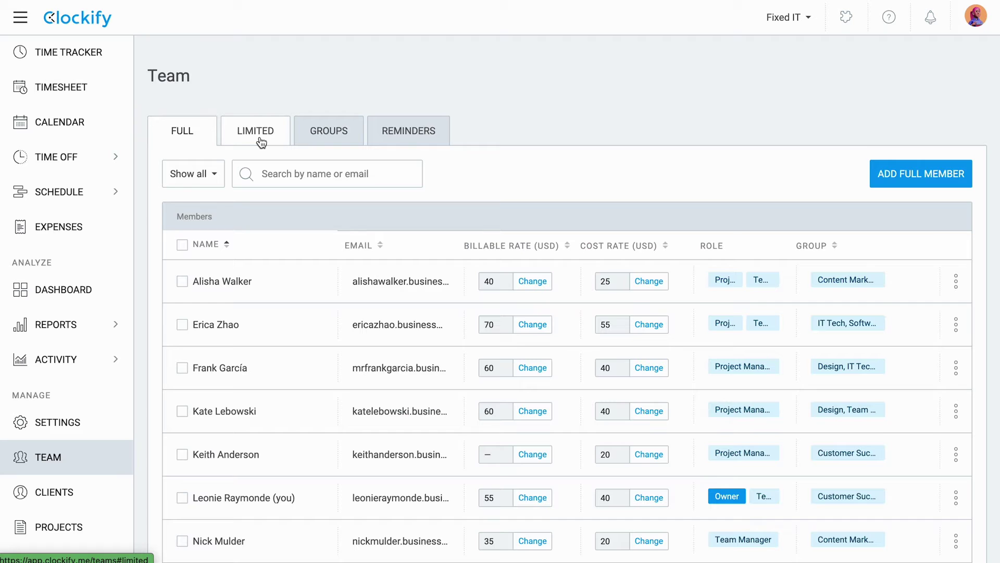
Step: On the Limited tab, add five employees by name as limited members
{"action": "left_click", "coordinate": [261, 140]}
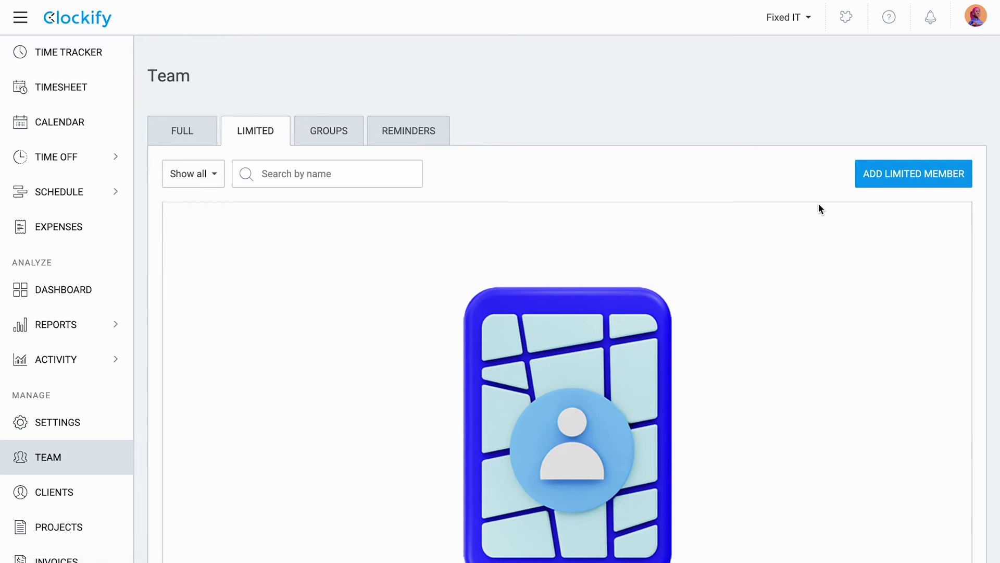
{"action": "left_click", "coordinate": [880, 185]}
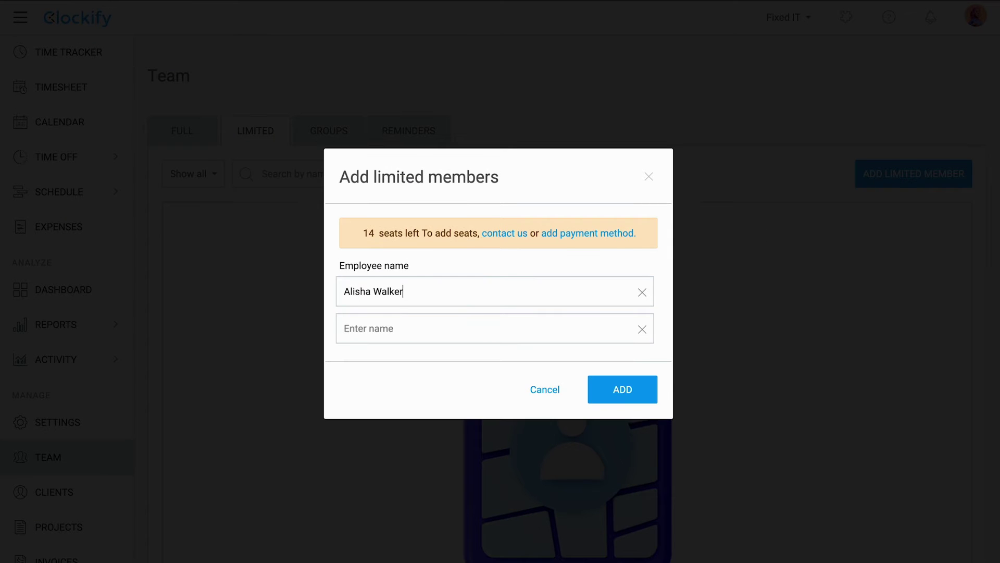
{"action": "key", "text": "Tab"}
{"action": "key", "text": "Tab"}
{"action": "key", "text": "Tab"}
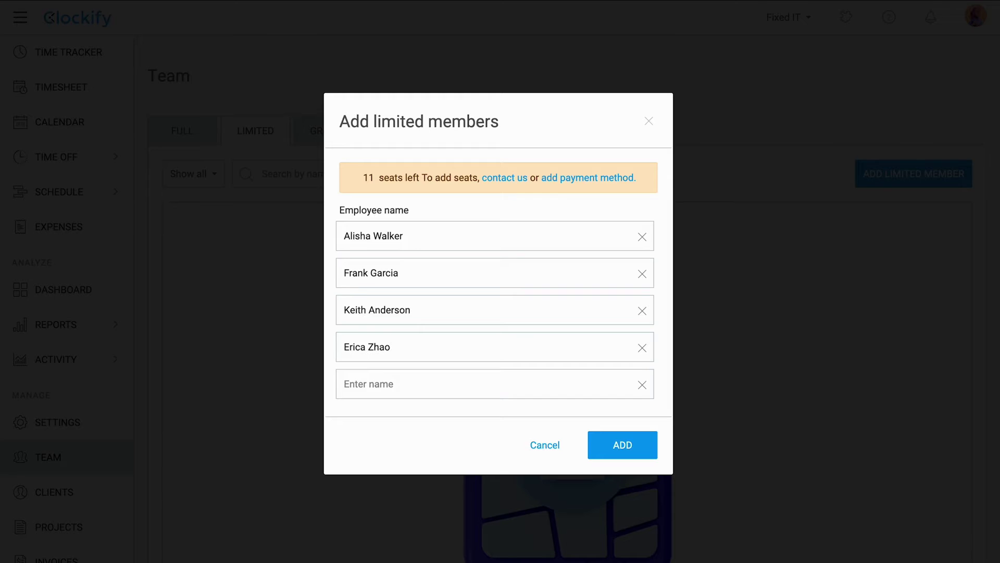
{"action": "key", "text": "Tab"}
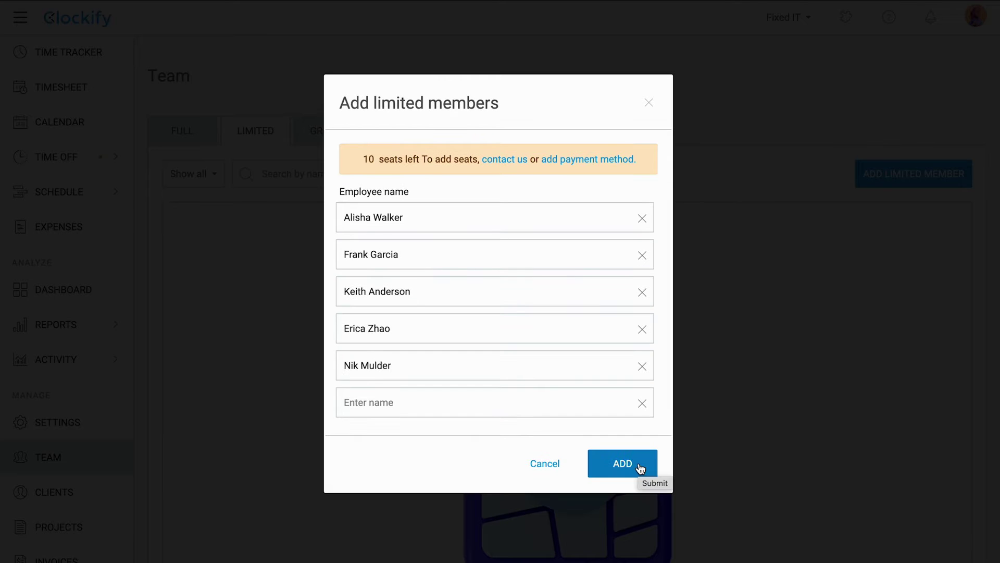
{"action": "left_click", "coordinate": [639, 467]}
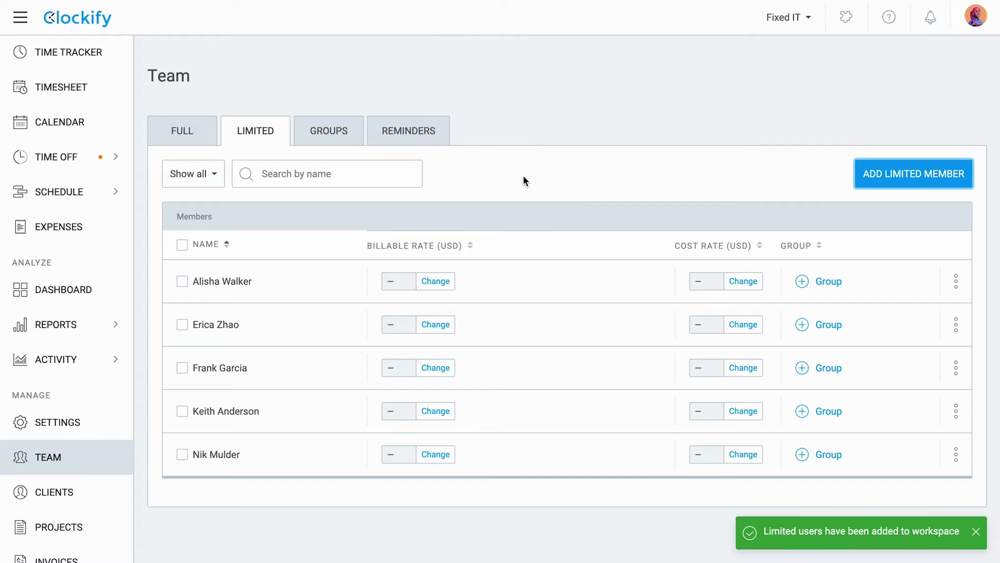
Step: Create a Number-type 'Employee ID' user custom field and move it into Active fields
{"action": "left_click", "coordinate": [78, 422]}
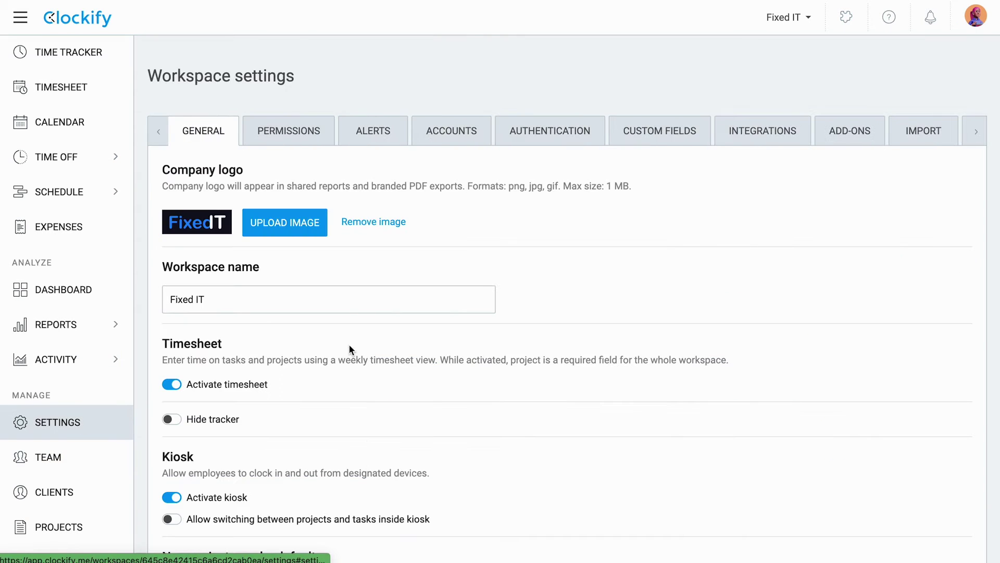
{"action": "left_click", "coordinate": [669, 142]}
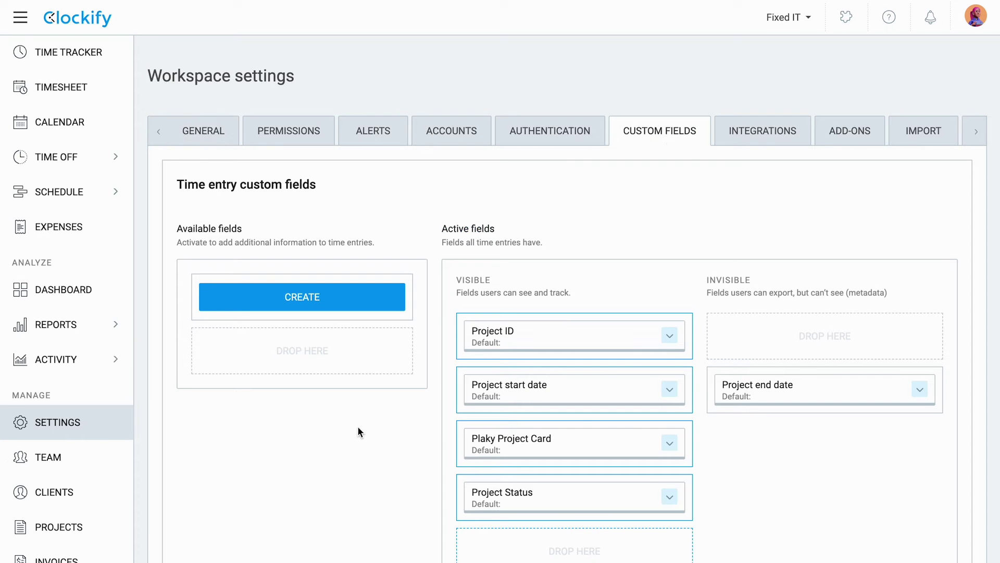
{"action": "scroll", "coordinate": [352, 424], "scroll_direction": "down", "scroll_amount": 9}
{"action": "scroll", "coordinate": [352, 426], "scroll_direction": "down", "scroll_amount": 3}
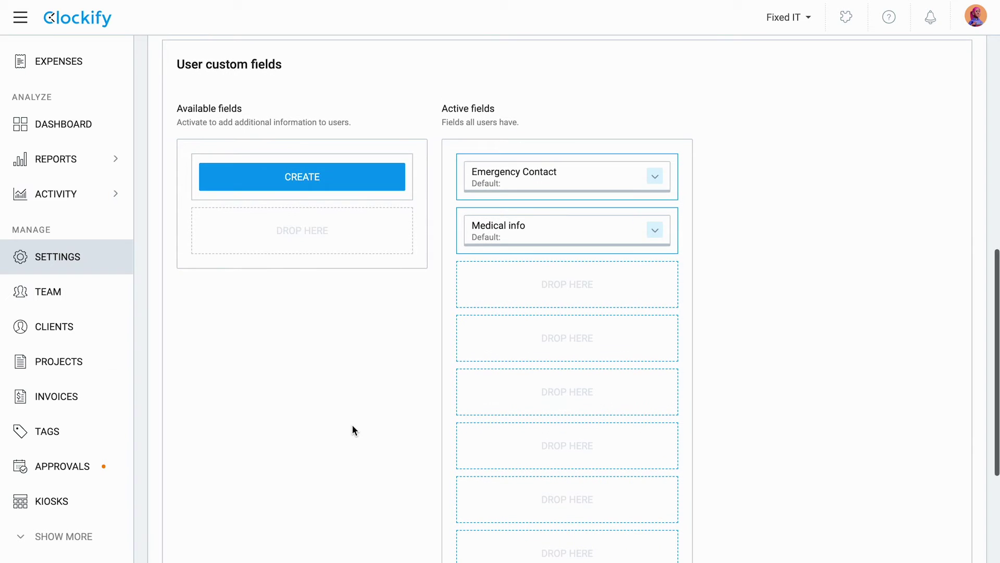
{"action": "left_click", "coordinate": [384, 180]}
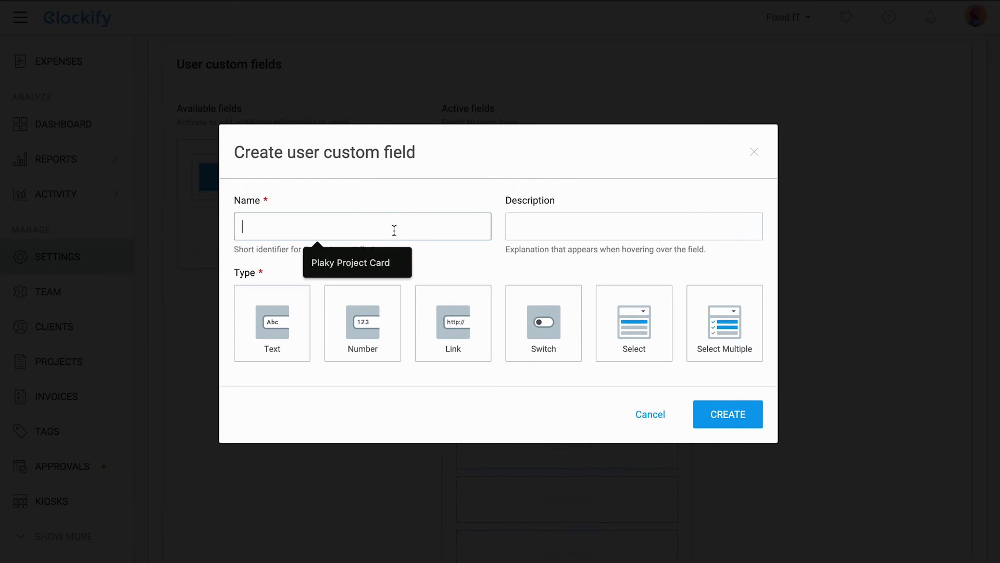
{"action": "type", "text": "Employee ID"}
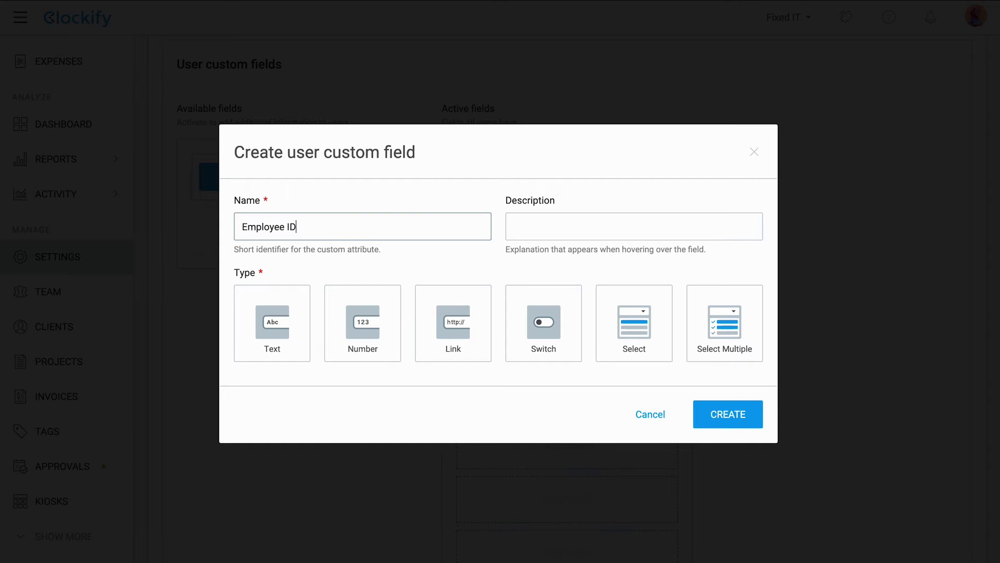
{"action": "left_click", "coordinate": [380, 326]}
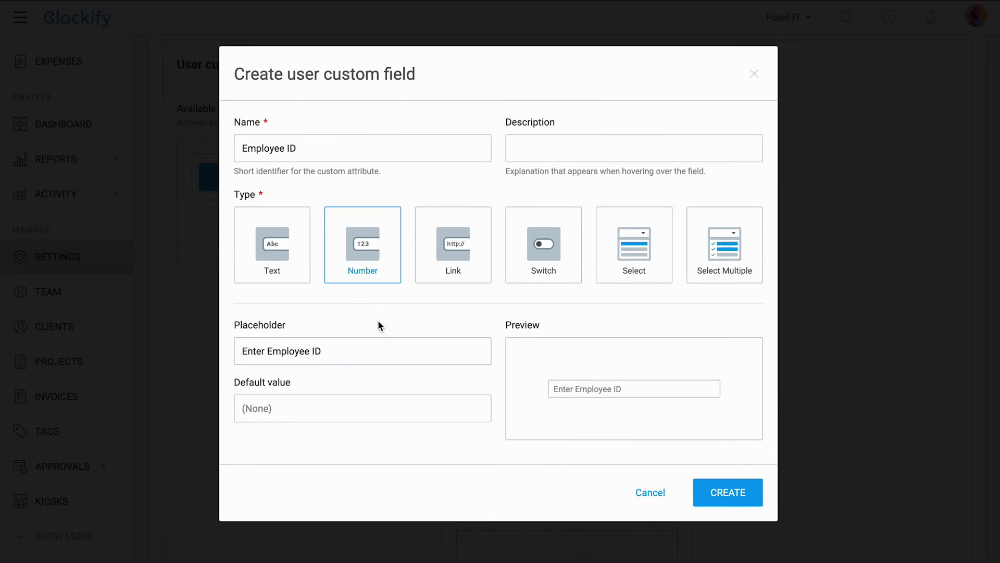
{"action": "left_click", "coordinate": [738, 499]}
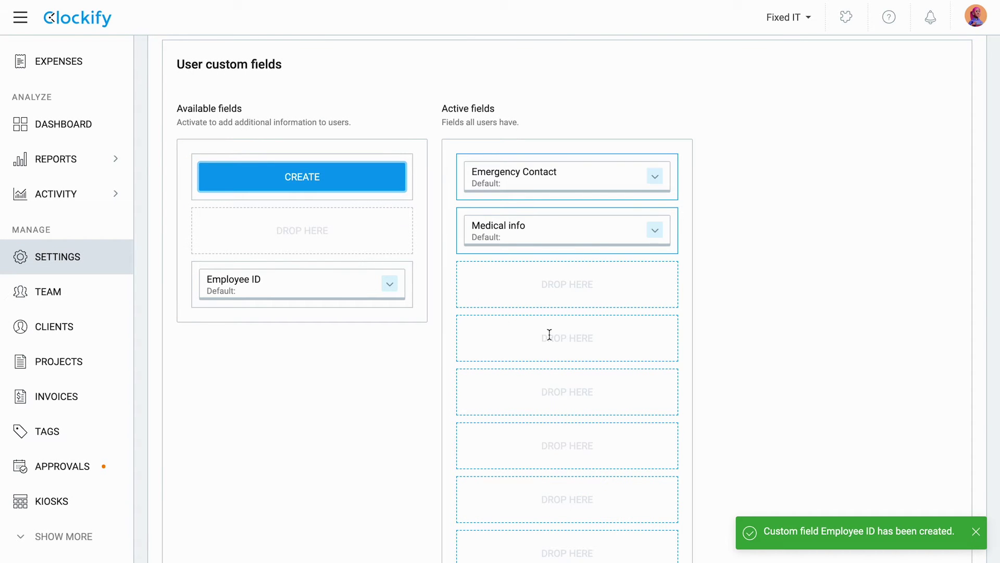
{"action": "left_click_drag", "start_coordinate": [328, 286], "coordinate": [562, 284]}
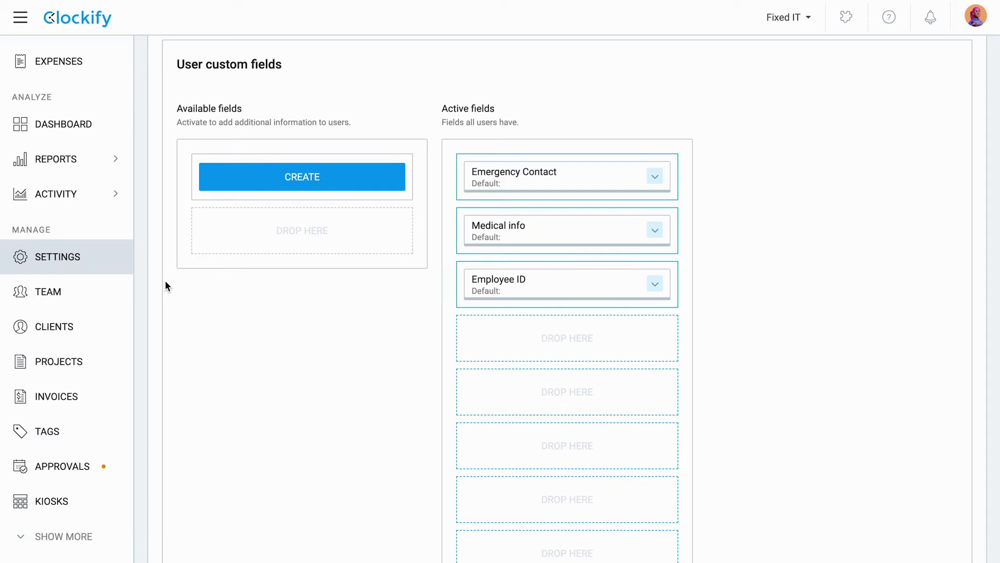
{"action": "left_click", "coordinate": [51, 302]}
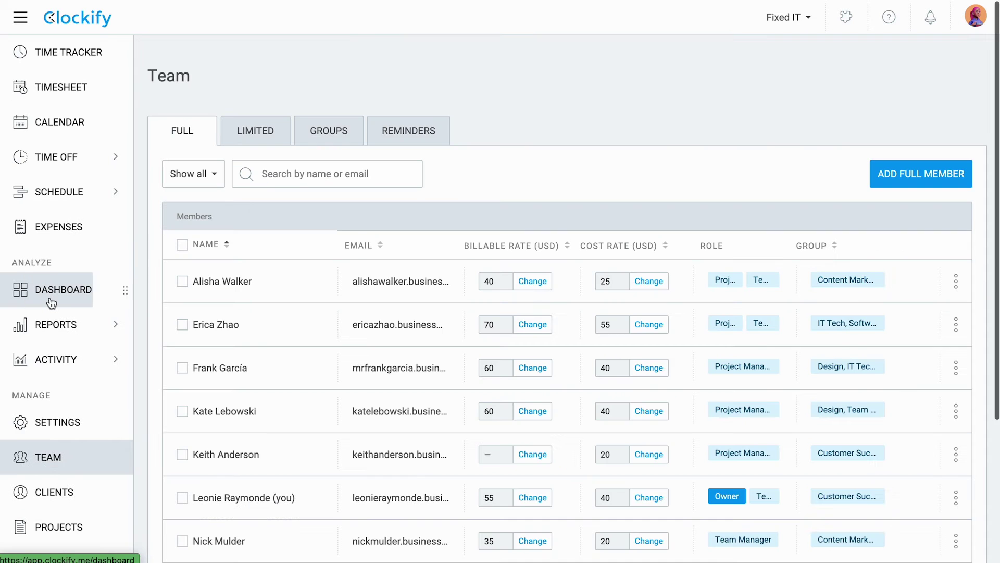
Step: Enter an employee ID number in the first limited member's profile
{"action": "left_click", "coordinate": [270, 127]}
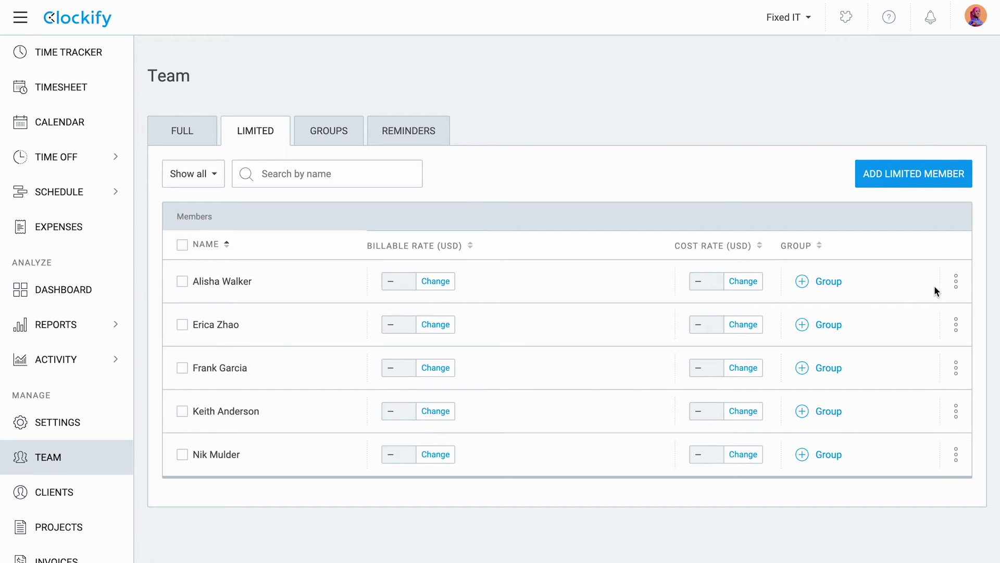
{"action": "left_click", "coordinate": [956, 282]}
{"action": "left_click", "coordinate": [933, 316]}
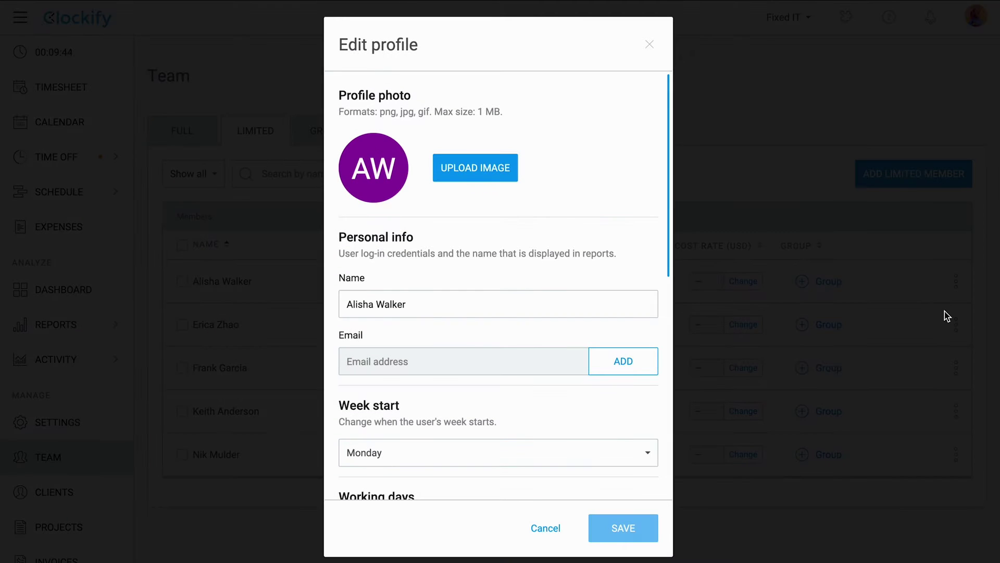
{"action": "scroll", "coordinate": [541, 416], "scroll_direction": "down", "scroll_amount": 7}
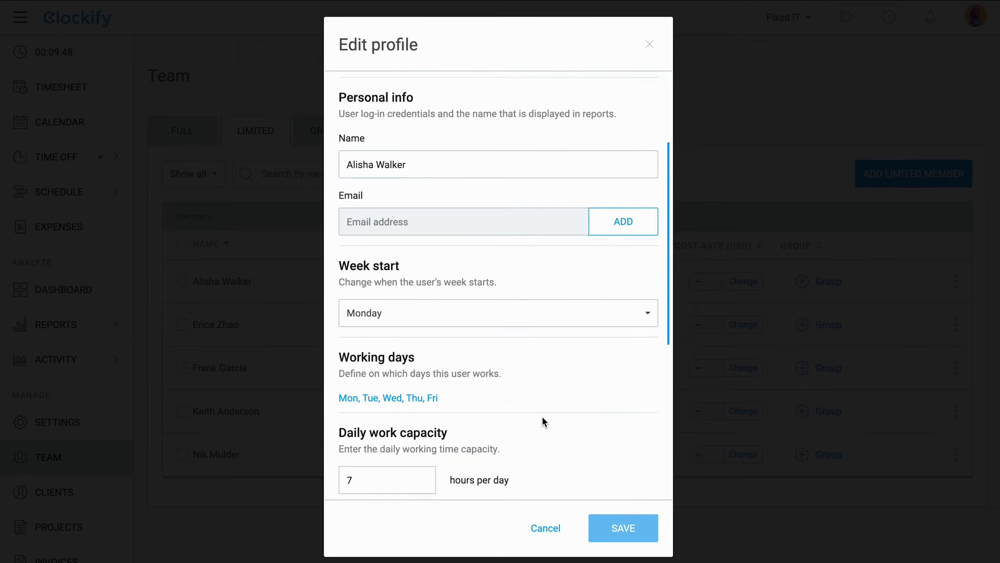
{"action": "scroll", "coordinate": [547, 389], "scroll_direction": "down", "scroll_amount": 1}
{"action": "left_click", "coordinate": [486, 461]}
{"action": "type", "text": "347233901"}
{"action": "scroll", "coordinate": [466, 445], "scroll_direction": "down", "scroll_amount": 1}
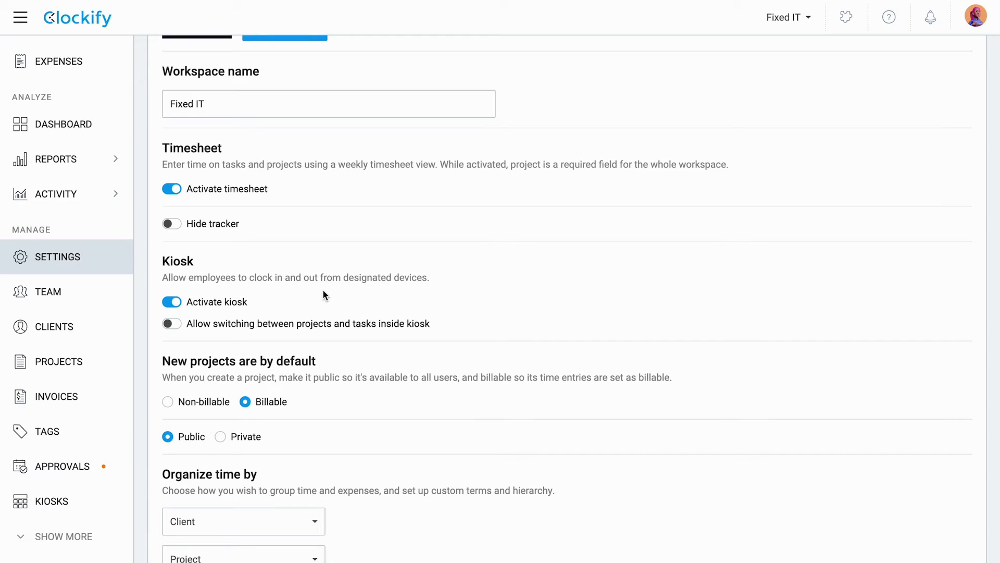
Step: Start a new kiosk named 'Main Warehouse' and choose its assigned members
{"action": "left_click", "coordinate": [86, 503]}
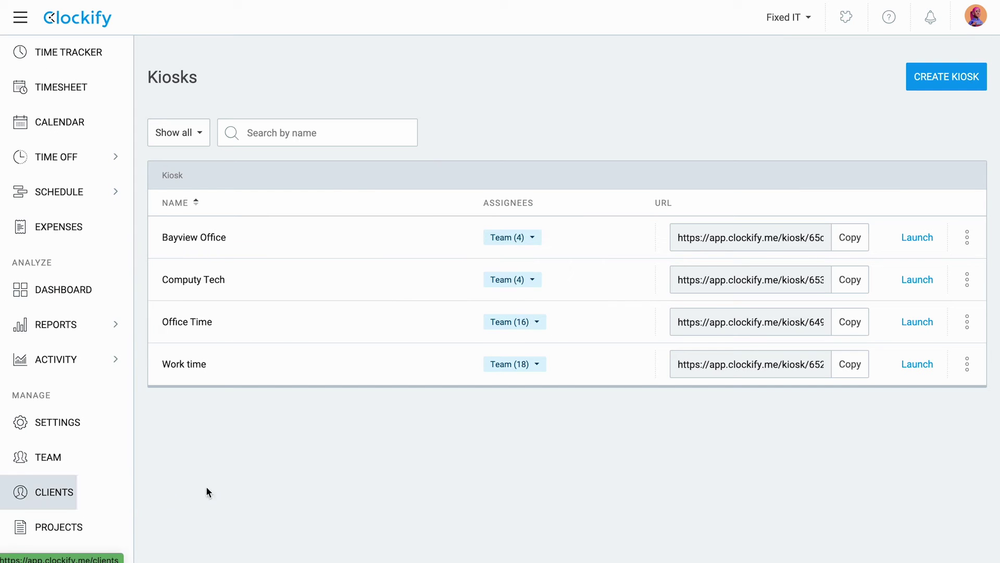
{"action": "left_click", "coordinate": [923, 92]}
{"action": "type", "text": "Main Warehouse"}
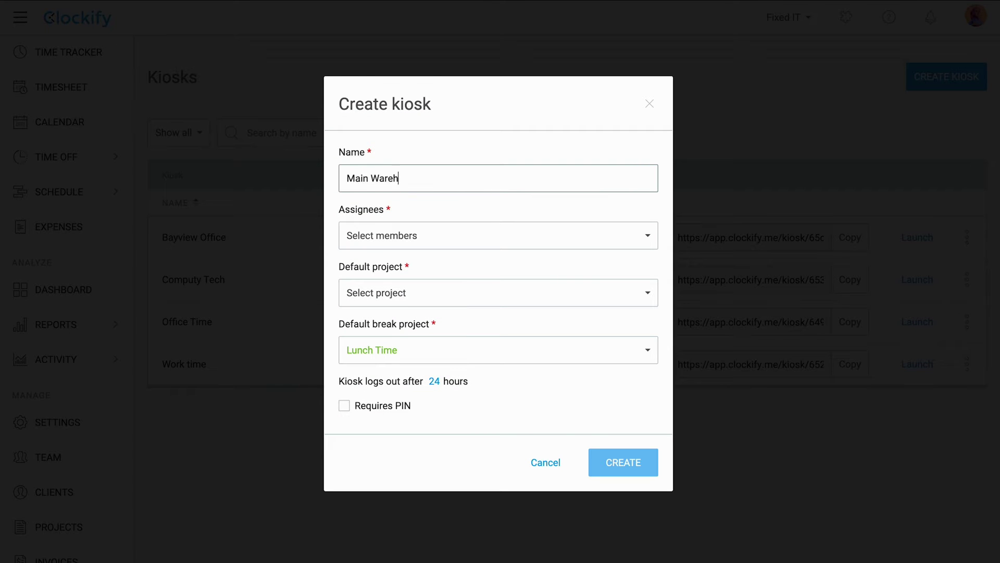
{"action": "left_click", "coordinate": [499, 235]}
{"action": "type", "text": "al"}
{"action": "left_click", "coordinate": [359, 415]}
{"action": "left_click", "coordinate": [572, 276]}
{"action": "type", "text": "fra"}
{"action": "left_click", "coordinate": [360, 417]}
{"action": "left_click", "coordinate": [572, 277]}
{"action": "scroll", "coordinate": [386, 469], "scroll_direction": "down", "scroll_amount": 5}
{"action": "left_click", "coordinate": [384, 493]}
{"action": "scroll", "coordinate": [417, 443], "scroll_direction": "down", "scroll_amount": 3}
{"action": "left_click", "coordinate": [420, 418]}
{"action": "left_click", "coordinate": [627, 408]}
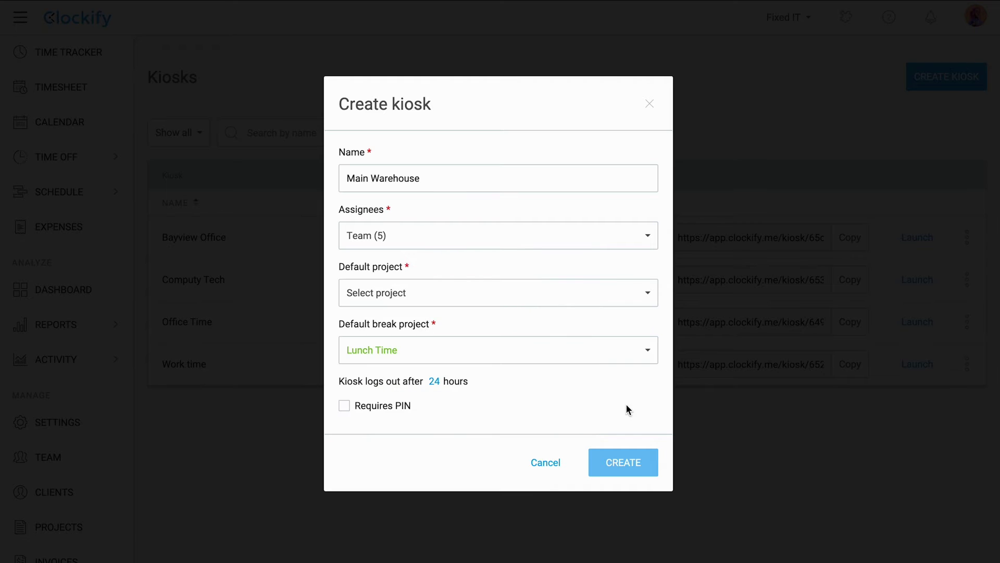
Step: Set Main Warehouse as default project, Breaks as break project, and logout after 8 hours
{"action": "left_click", "coordinate": [559, 297]}
{"action": "type", "text": "ma"}
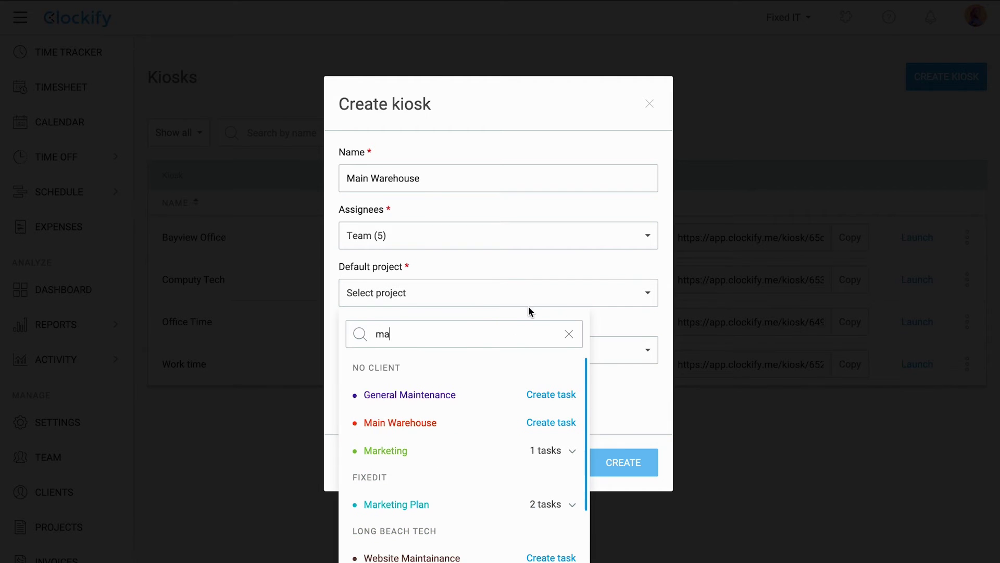
{"action": "left_click", "coordinate": [490, 357]}
{"action": "left_click", "coordinate": [478, 352]}
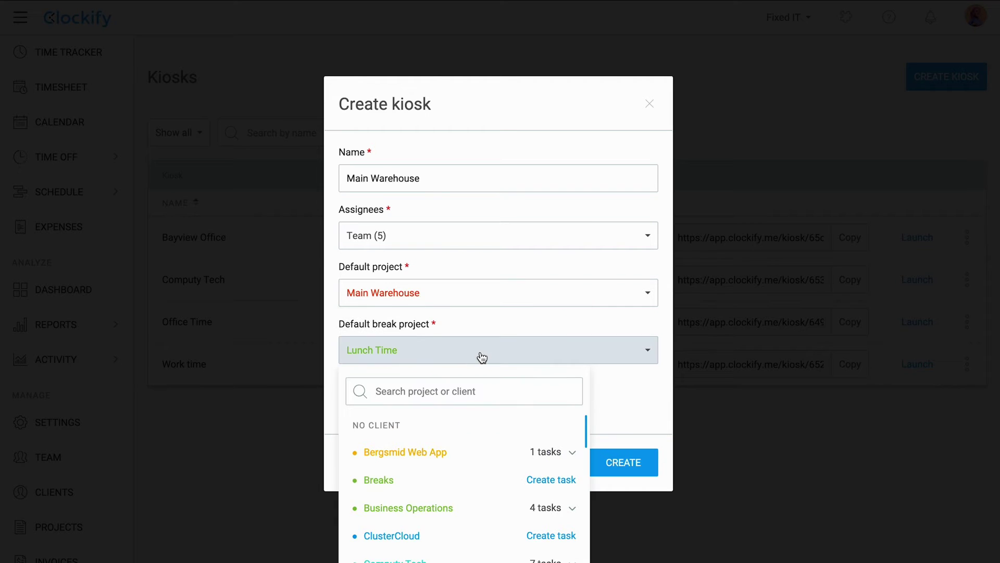
{"action": "left_click", "coordinate": [435, 476]}
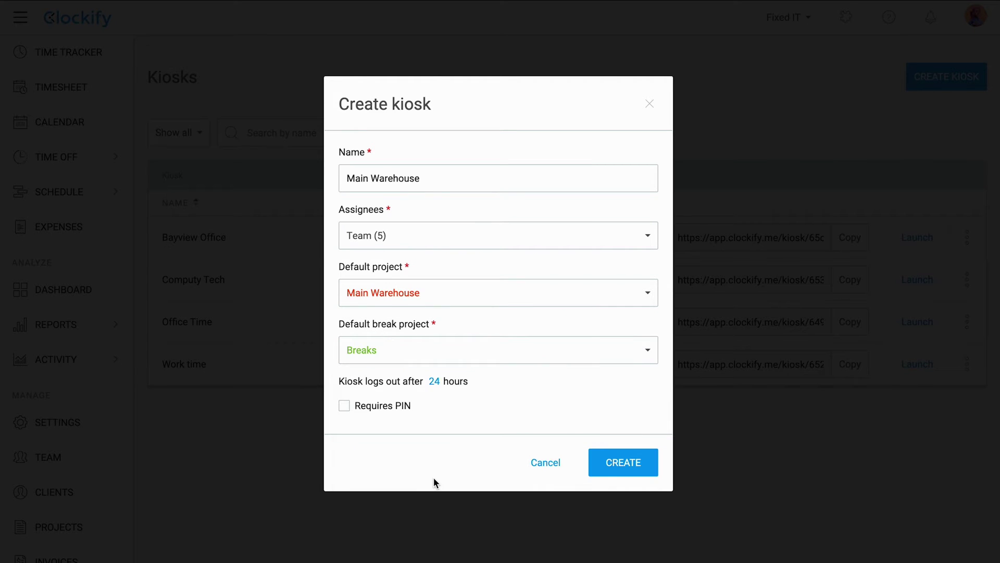
{"action": "left_click", "coordinate": [434, 382]}
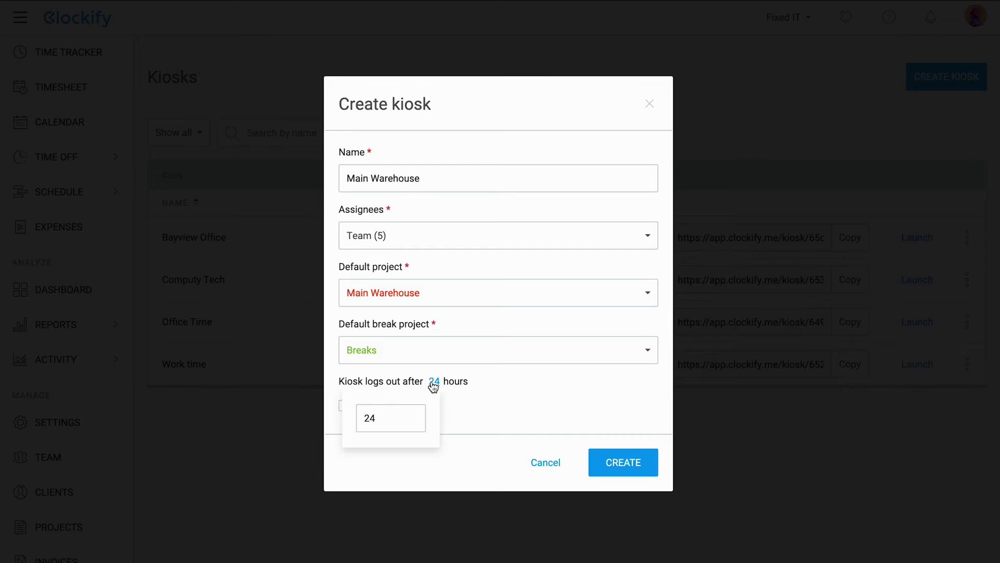
{"action": "left_click", "coordinate": [383, 414]}
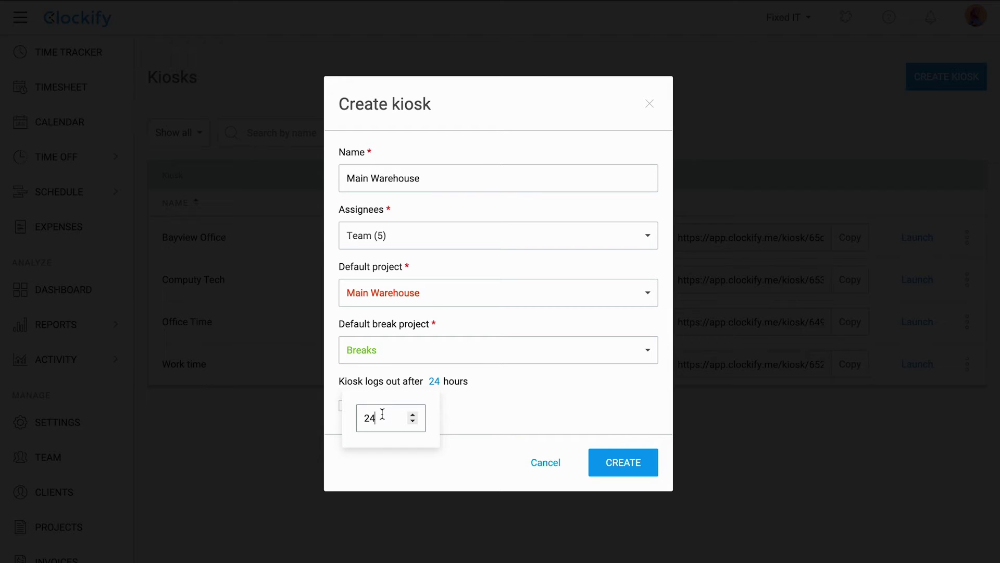
{"action": "key", "text": "BackSpace"}
{"action": "key", "text": "BackSpace"}
{"action": "type", "text": "8"}
{"action": "left_click", "coordinate": [473, 433]}
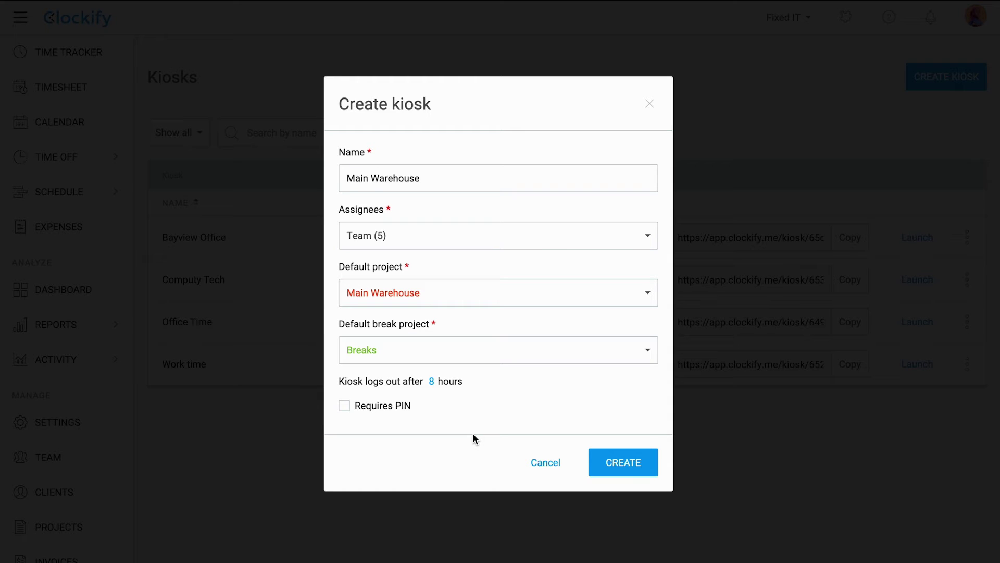
Step: Require a PIN, generate a universal PIN, and create the kiosk
{"action": "left_click", "coordinate": [401, 407]}
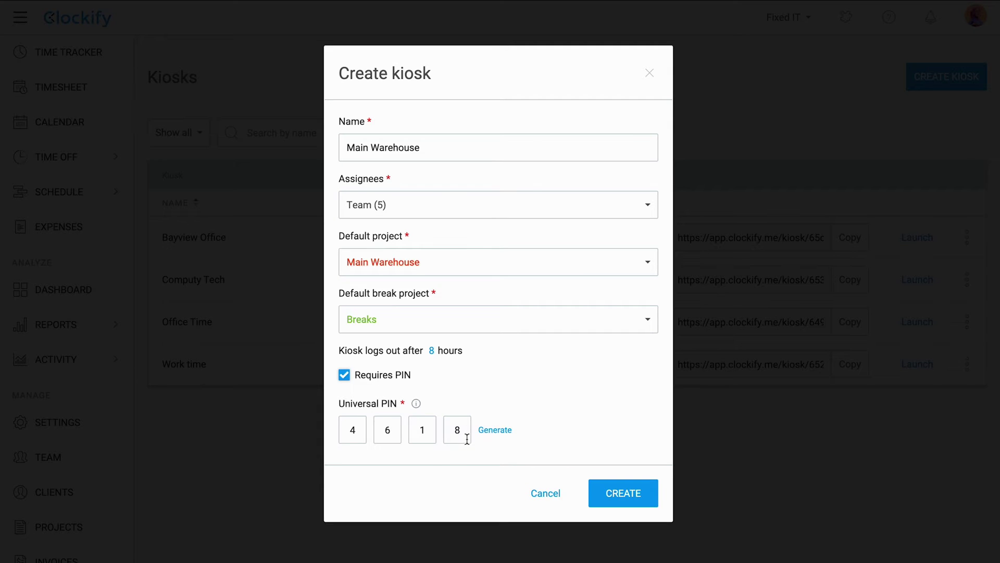
{"action": "left_click", "coordinate": [493, 431]}
{"action": "mouse_move", "coordinate": [417, 407]}
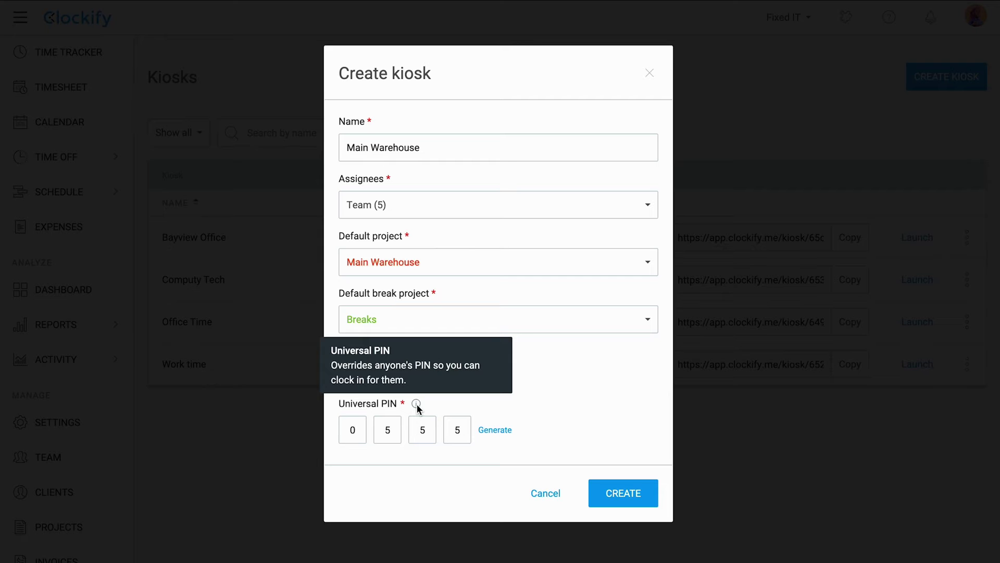
{"action": "left_click", "coordinate": [625, 493]}
Step: Export the Main Warehouse kiosk's assignees and clock an employee in at the kiosk
{"action": "left_click", "coordinate": [644, 348]}
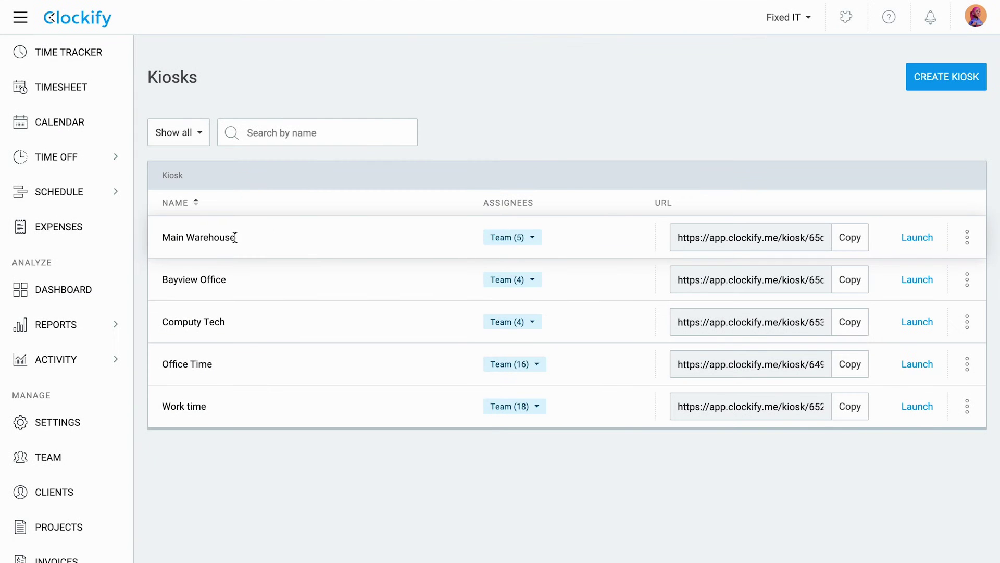
{"action": "left_click", "coordinate": [966, 240]}
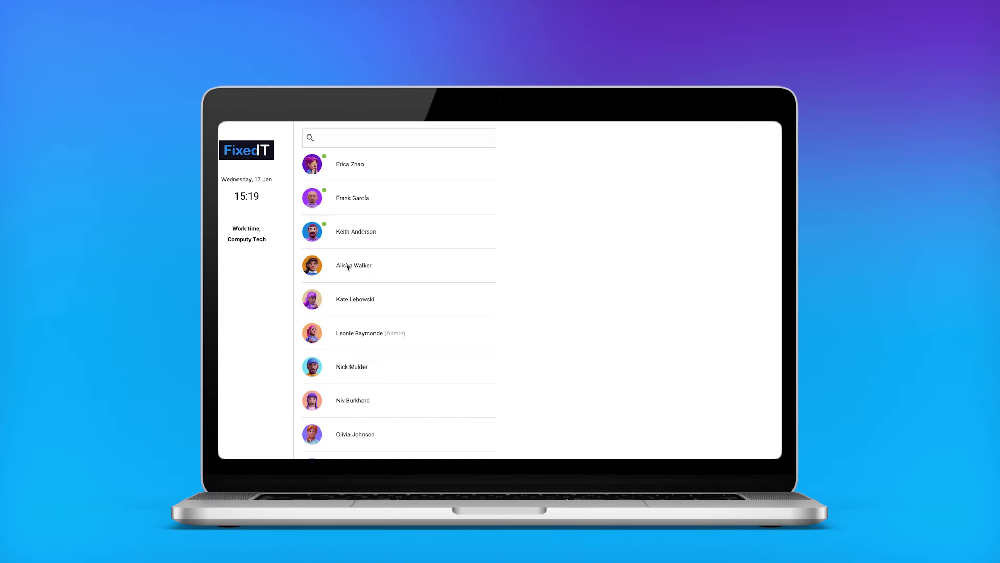
{"action": "left_click", "coordinate": [348, 266]}
{"action": "left_click", "coordinate": [465, 402]}
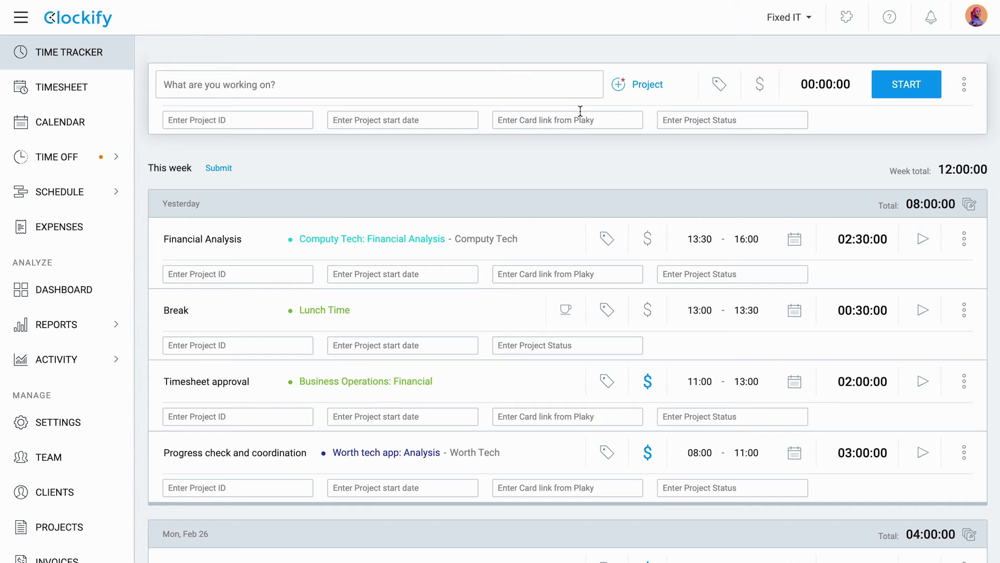
Step: Re-require kiosk login and allow project and team managers to launch kiosks
{"action": "left_click", "coordinate": [53, 422]}
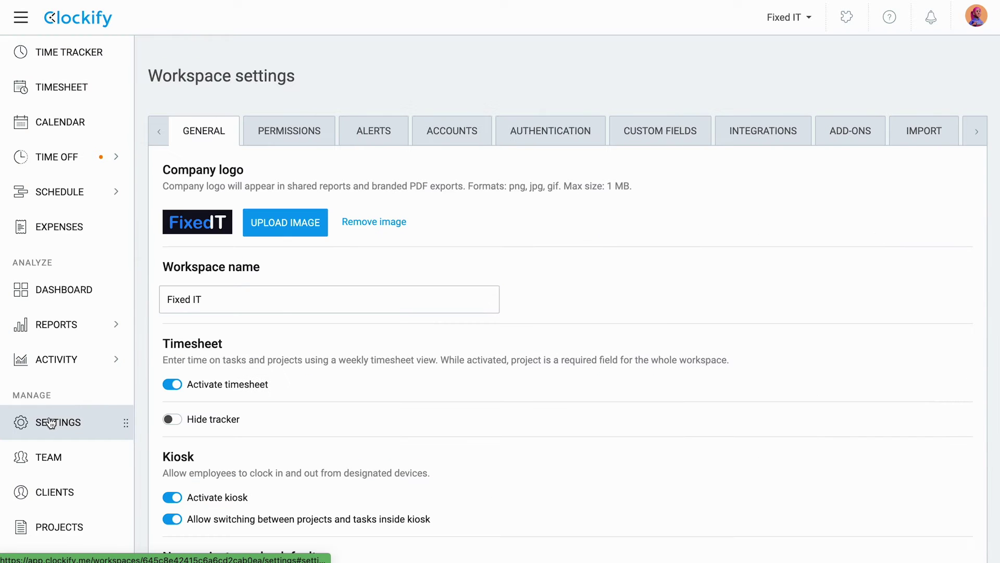
{"action": "left_click", "coordinate": [302, 131]}
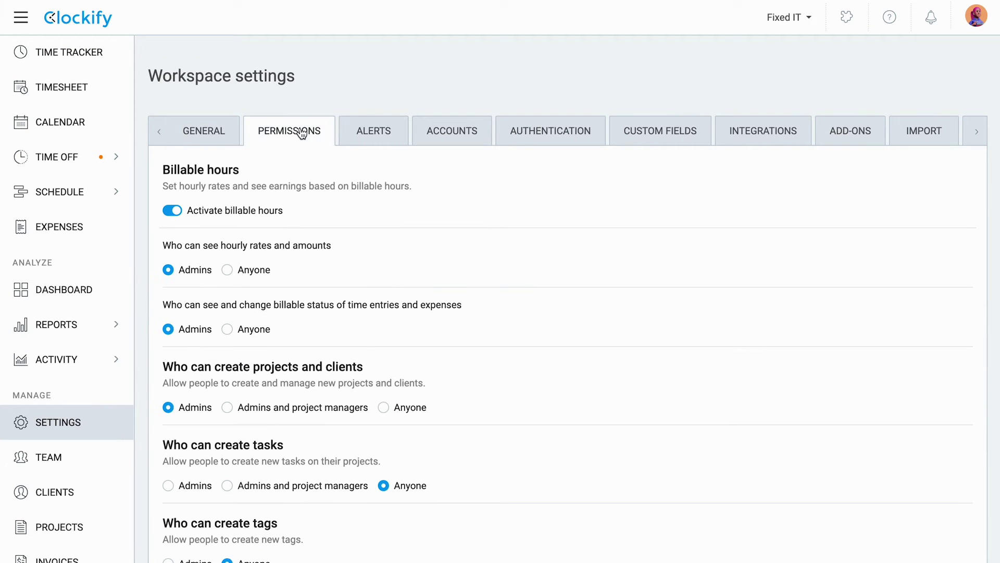
{"action": "scroll", "coordinate": [444, 359], "scroll_direction": "down", "scroll_amount": 6}
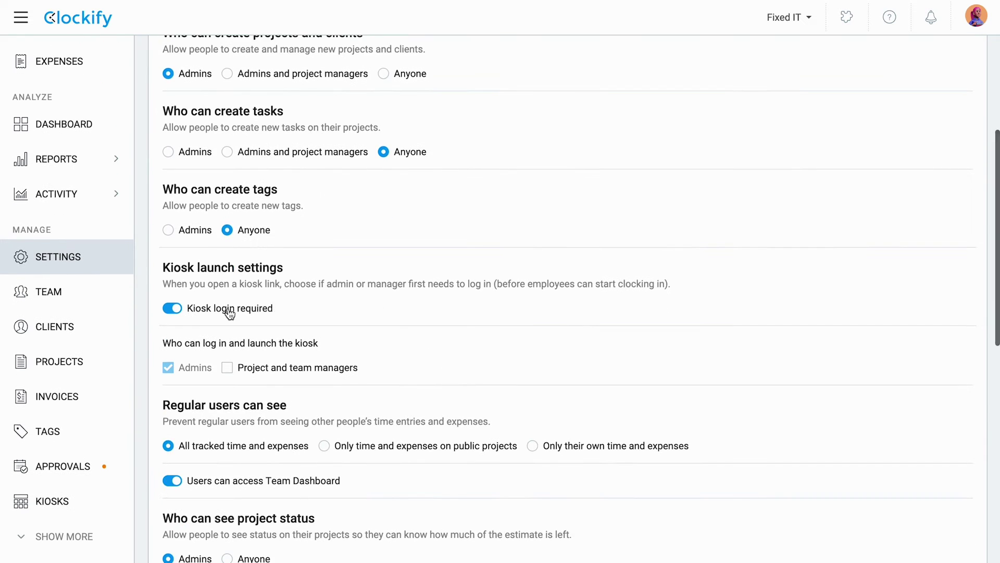
{"action": "left_click", "coordinate": [174, 308]}
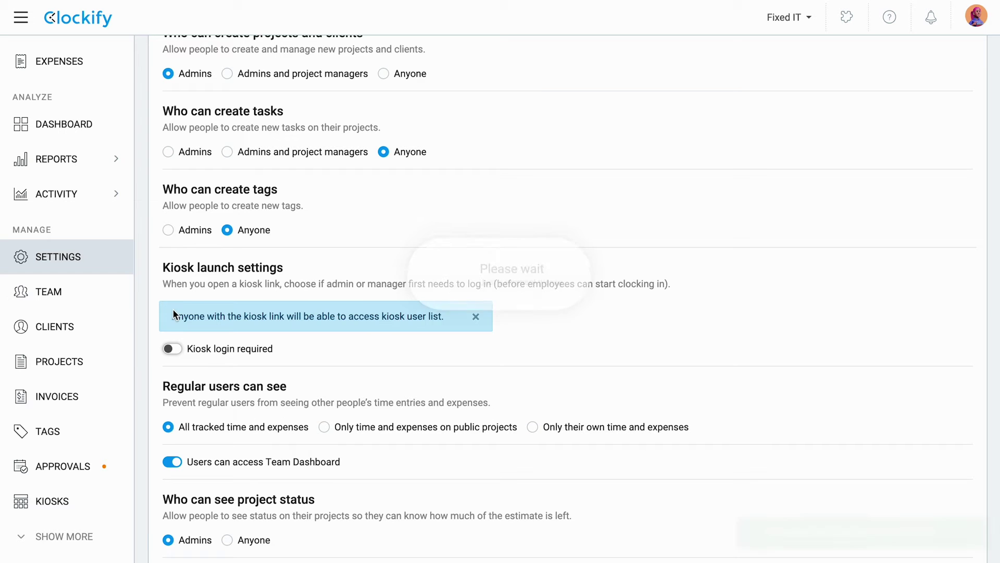
{"action": "left_click", "coordinate": [169, 349]}
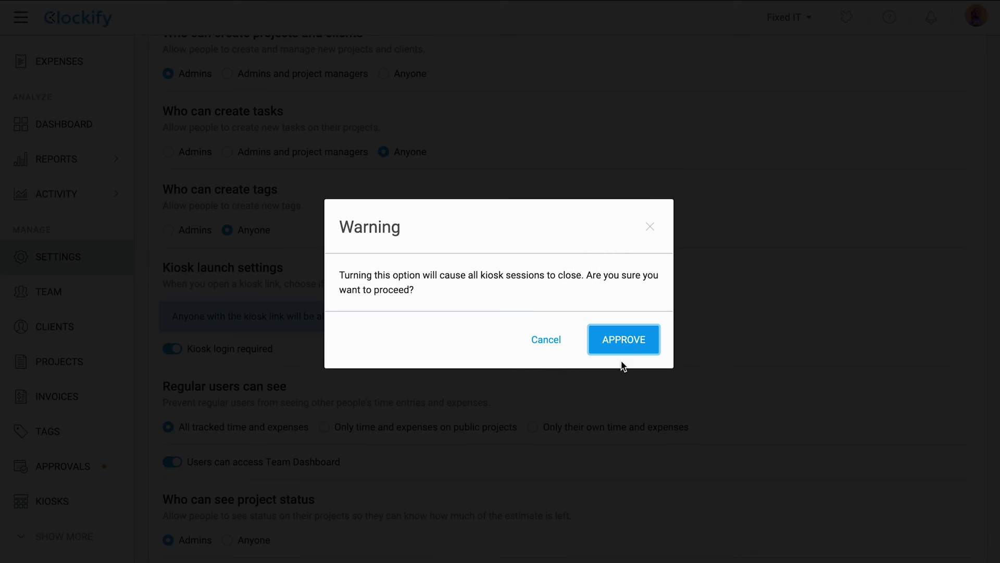
{"action": "left_click", "coordinate": [635, 341]}
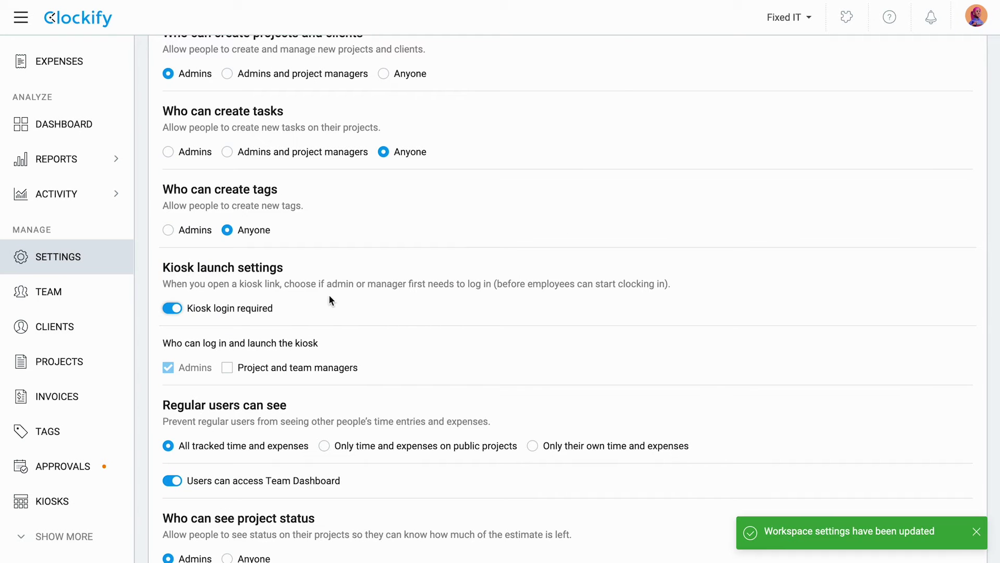
{"action": "left_click", "coordinate": [234, 367]}
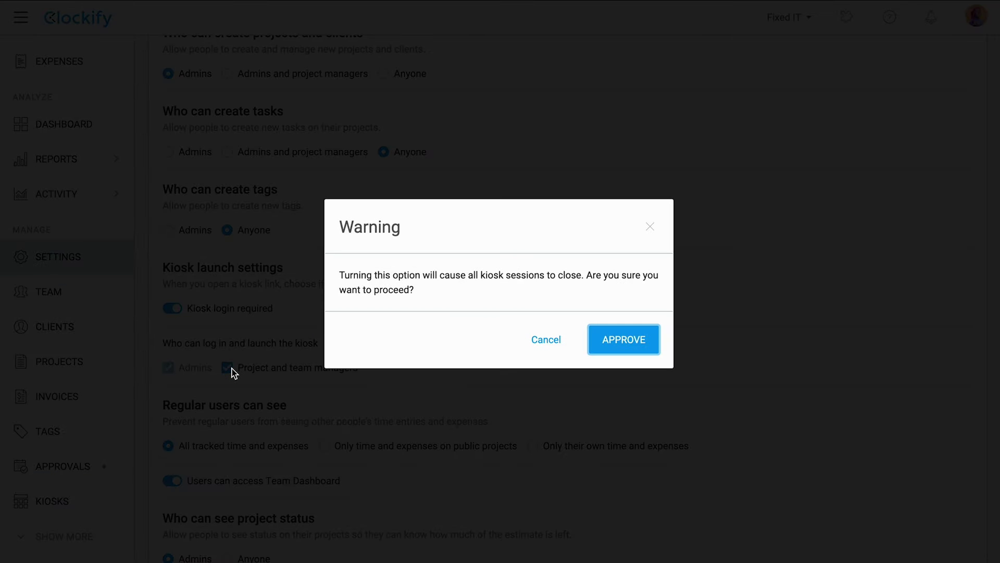
{"action": "left_click", "coordinate": [631, 343]}
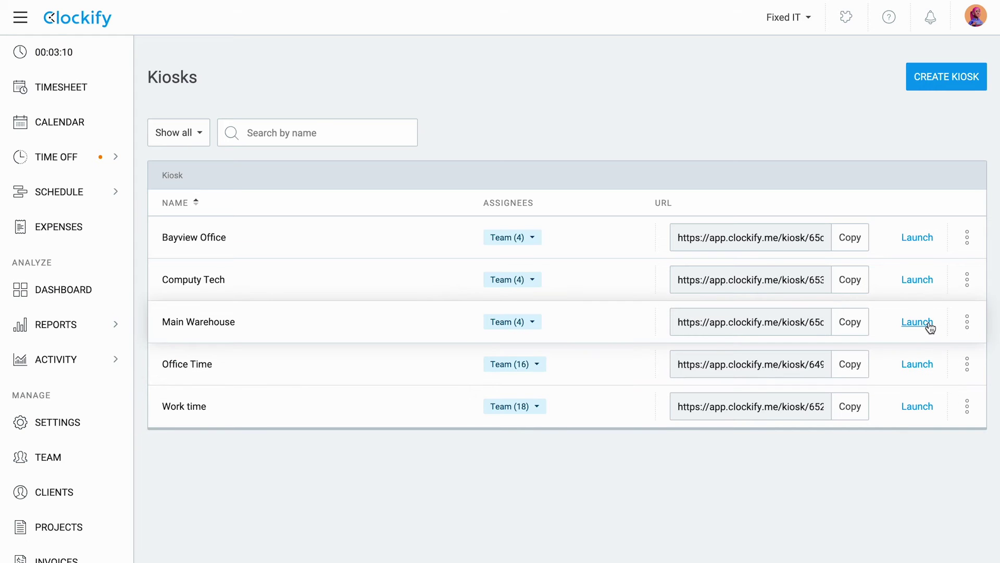
Step: Launch the Main Warehouse kiosk from its row in the Kiosks list
{"action": "left_click", "coordinate": [930, 326]}
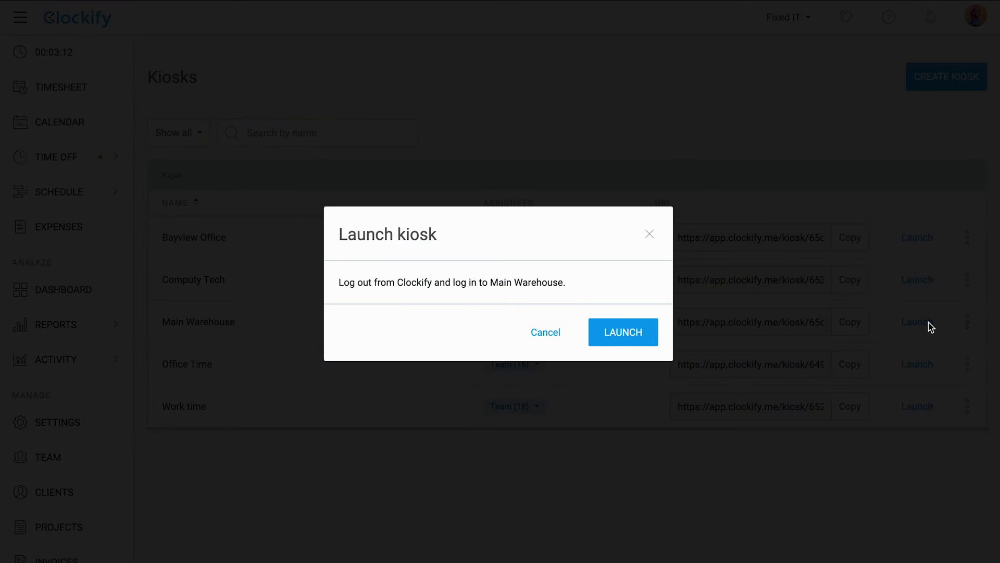
{"action": "left_click", "coordinate": [629, 331]}
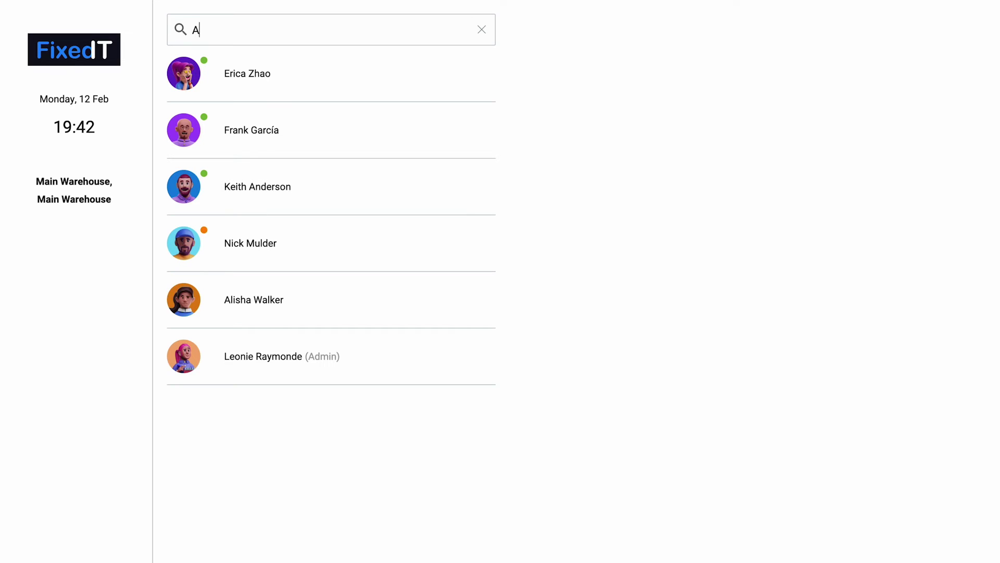
Step: Find the employee in the kiosk list and clock her in to Main Warehouse
{"action": "left_click", "coordinate": [476, 27]}
{"action": "type", "text": "Alisha"}
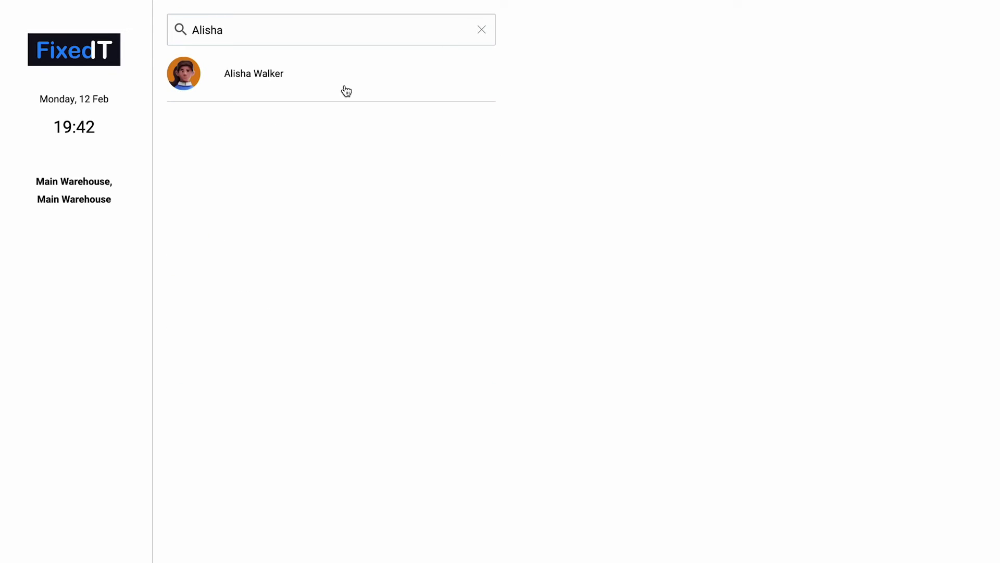
{"action": "left_click", "coordinate": [347, 92]}
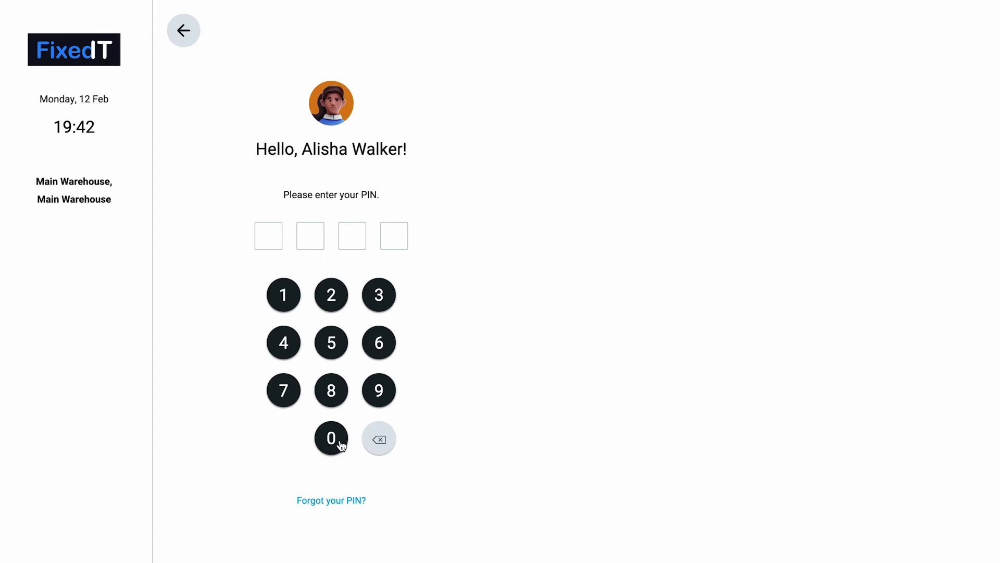
{"action": "left_click", "coordinate": [336, 346]}
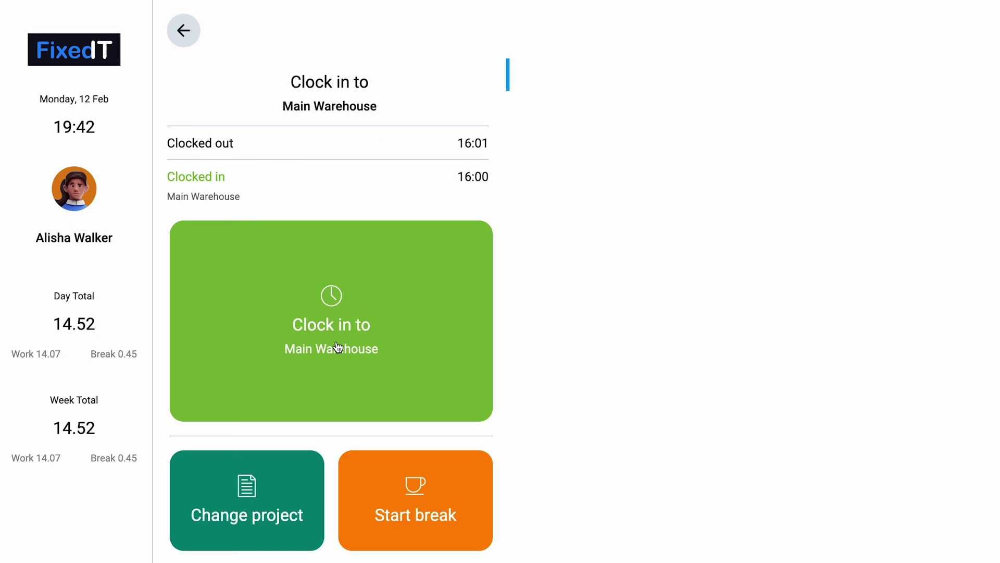
{"action": "left_click", "coordinate": [341, 352]}
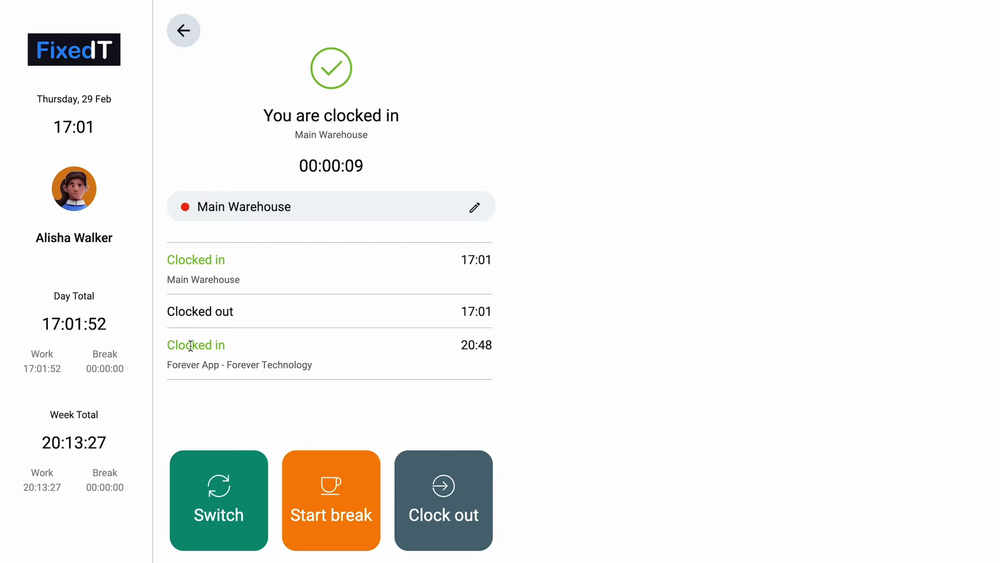
Step: Switch her running time to the Mulberry Media project
{"action": "left_click", "coordinate": [219, 474]}
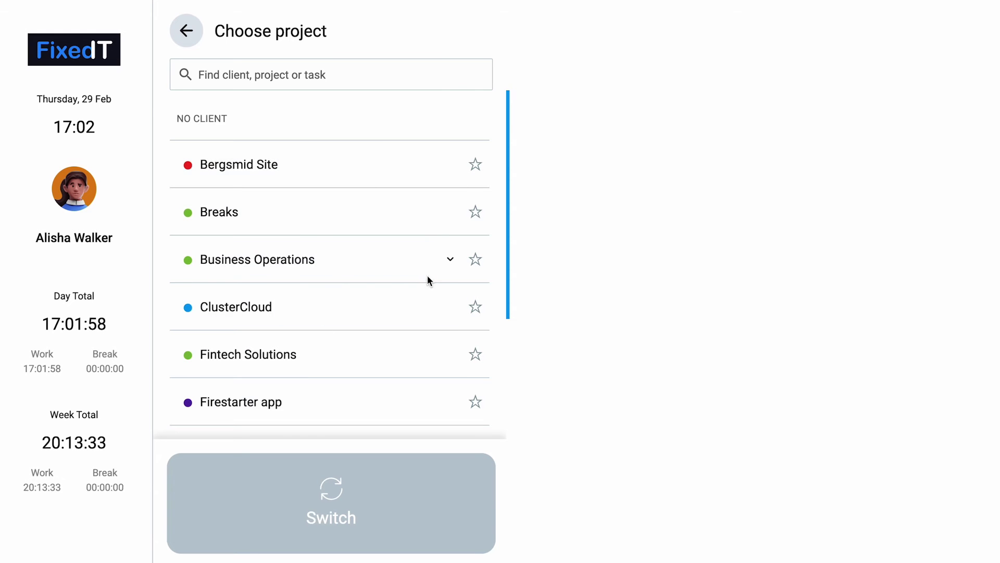
{"action": "scroll", "coordinate": [427, 276], "scroll_direction": "down", "scroll_amount": 3}
{"action": "scroll", "coordinate": [428, 281], "scroll_direction": "down", "scroll_amount": 6}
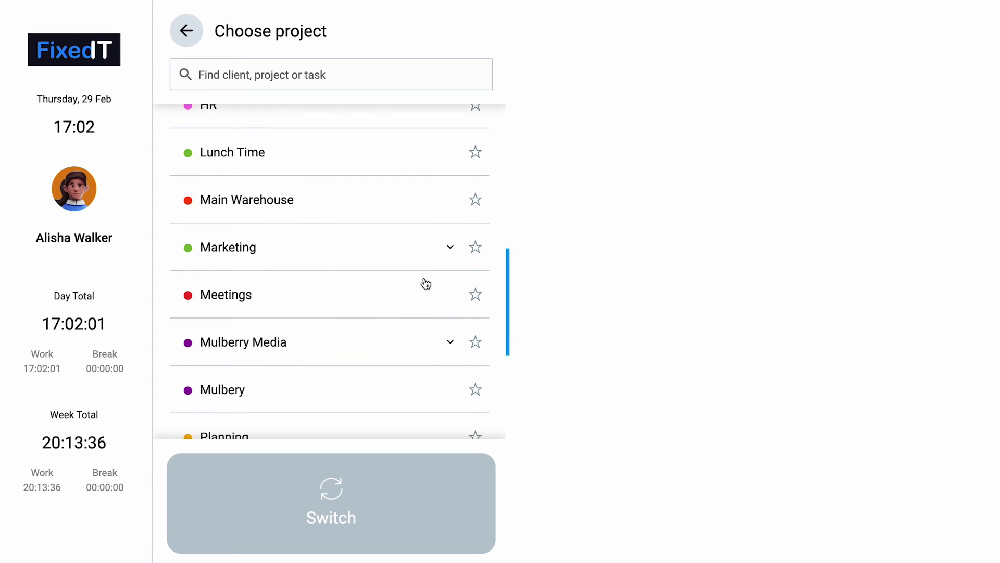
{"action": "left_click", "coordinate": [373, 341]}
{"action": "left_click", "coordinate": [370, 503]}
{"action": "left_click", "coordinate": [224, 495]}
Step: Switch her running time back to Main Warehouse
{"action": "left_click", "coordinate": [224, 494]}
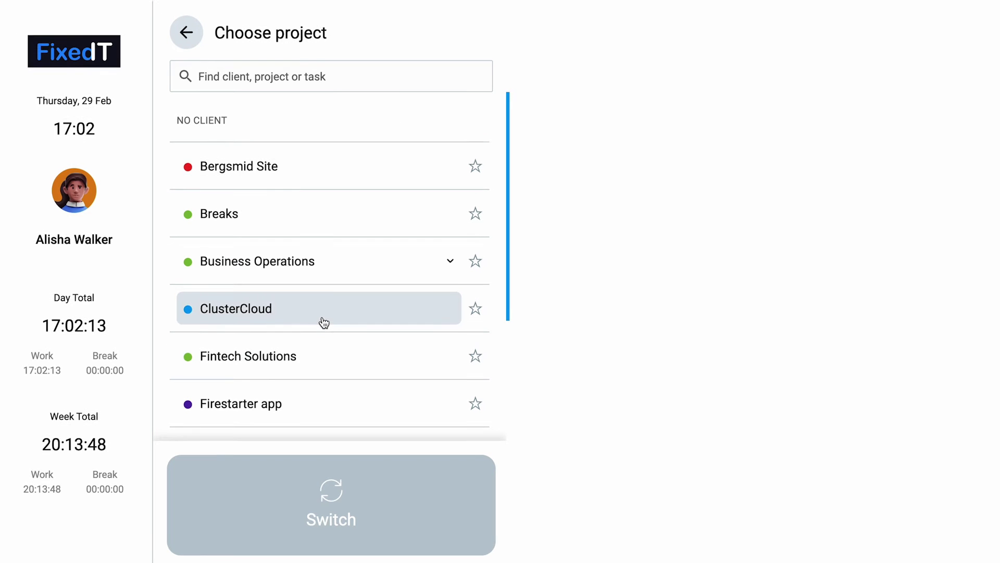
{"action": "scroll", "coordinate": [324, 323], "scroll_direction": "down", "scroll_amount": 5}
{"action": "left_click", "coordinate": [317, 371]}
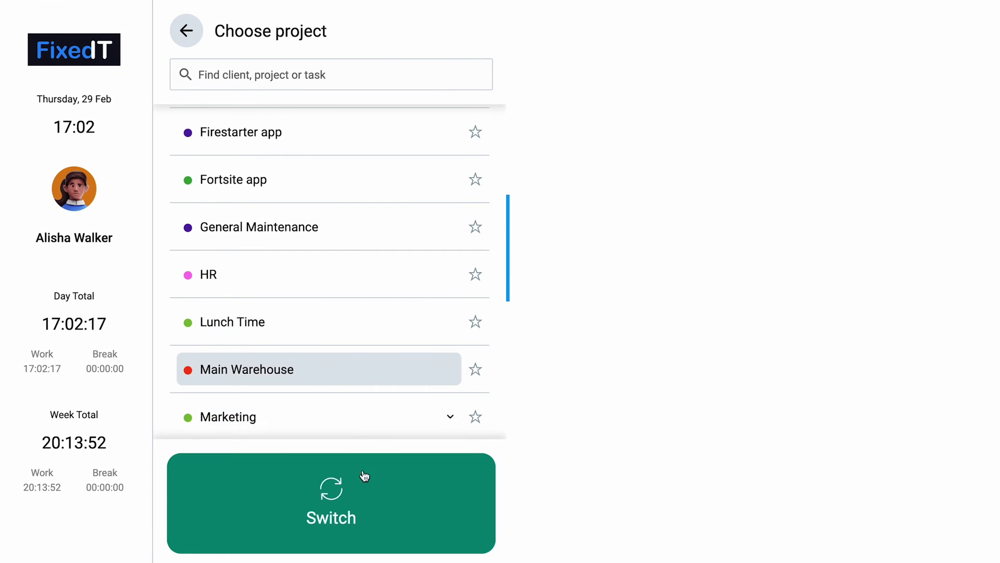
{"action": "left_click", "coordinate": [356, 478]}
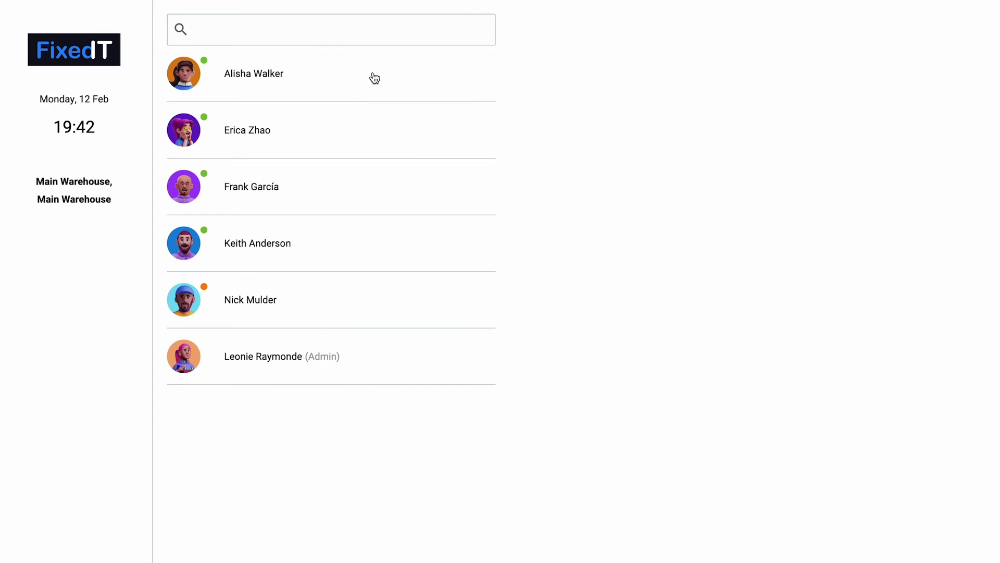
Step: Request a new PIN for the employee via Forgot your PIN
{"action": "left_click", "coordinate": [374, 78]}
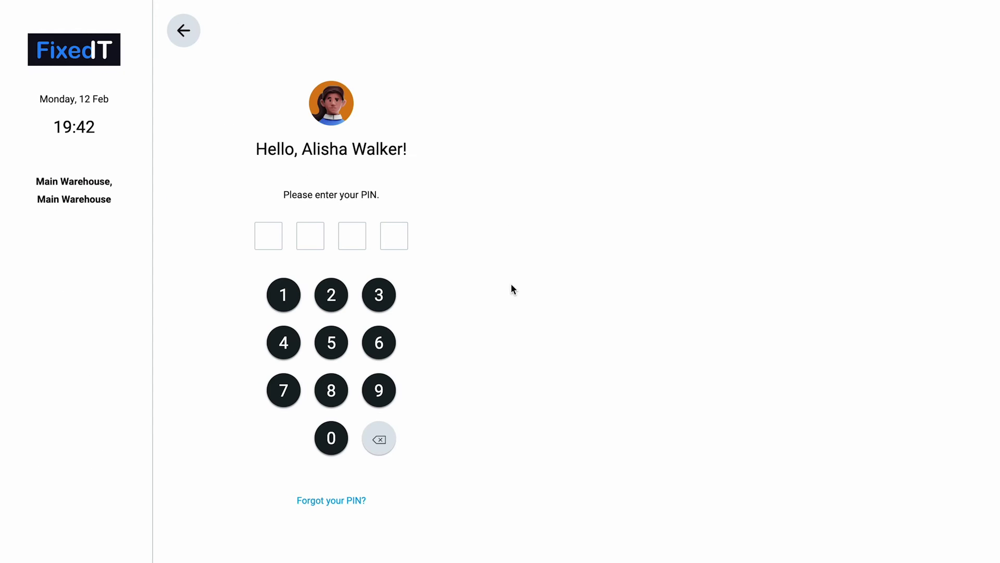
{"action": "left_click", "coordinate": [359, 501]}
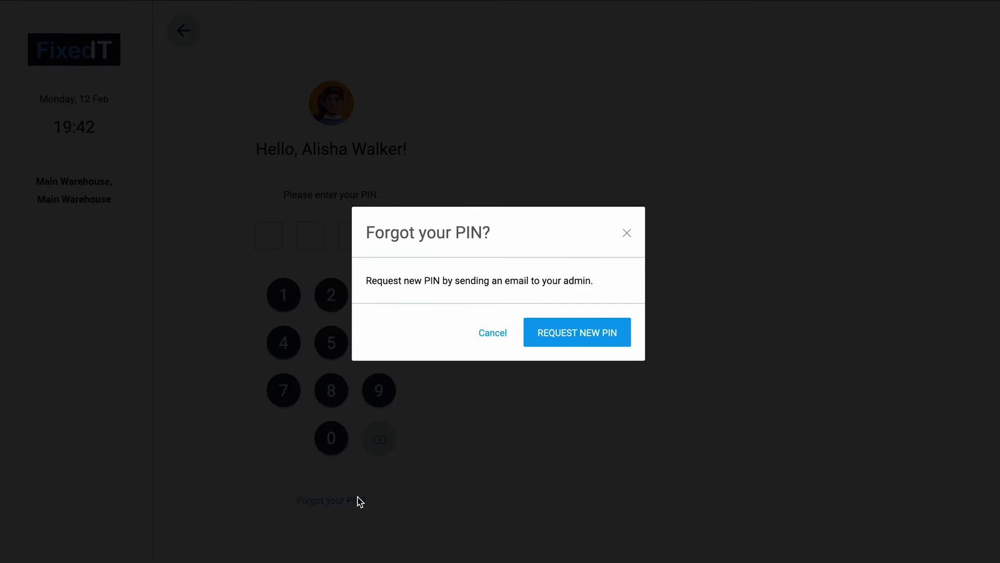
{"action": "left_click", "coordinate": [601, 345]}
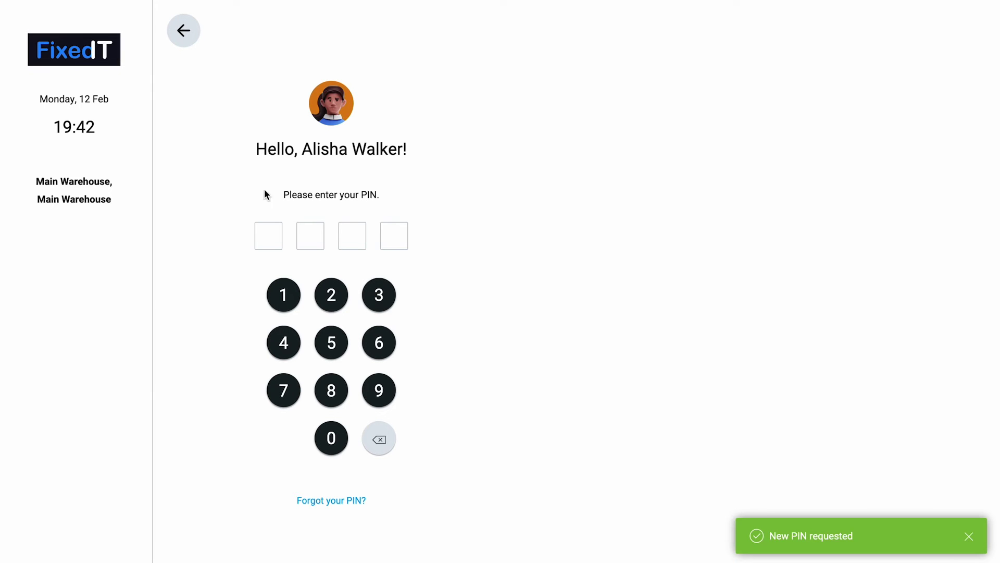
Step: Sign her in with her PIN and start her break
{"action": "left_click", "coordinate": [320, 447]}
{"action": "left_click", "coordinate": [335, 341]}
{"action": "left_click", "coordinate": [337, 343]}
{"action": "left_click", "coordinate": [326, 493]}
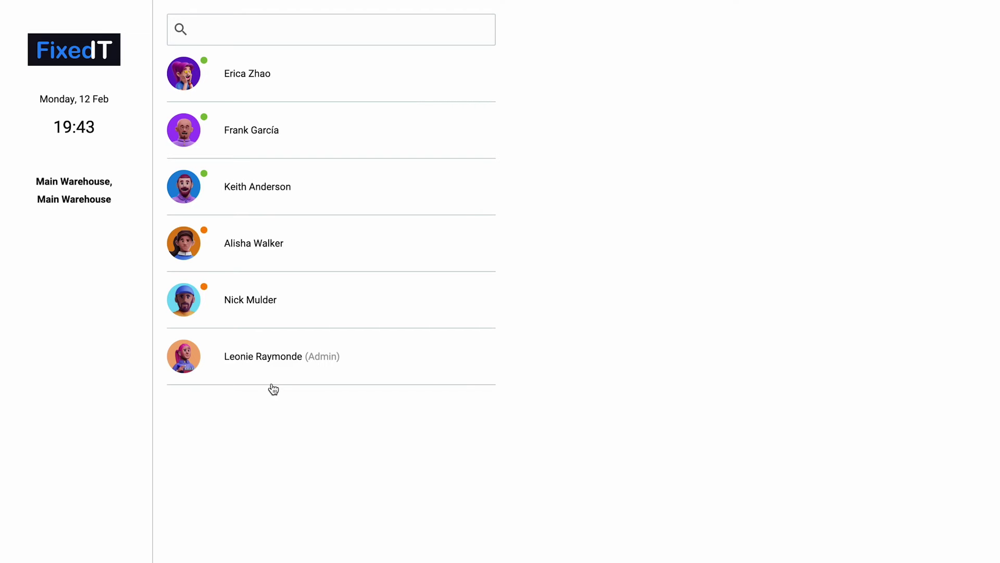
Step: Sign the employee in with her PIN and finish her break
{"action": "left_click", "coordinate": [344, 240]}
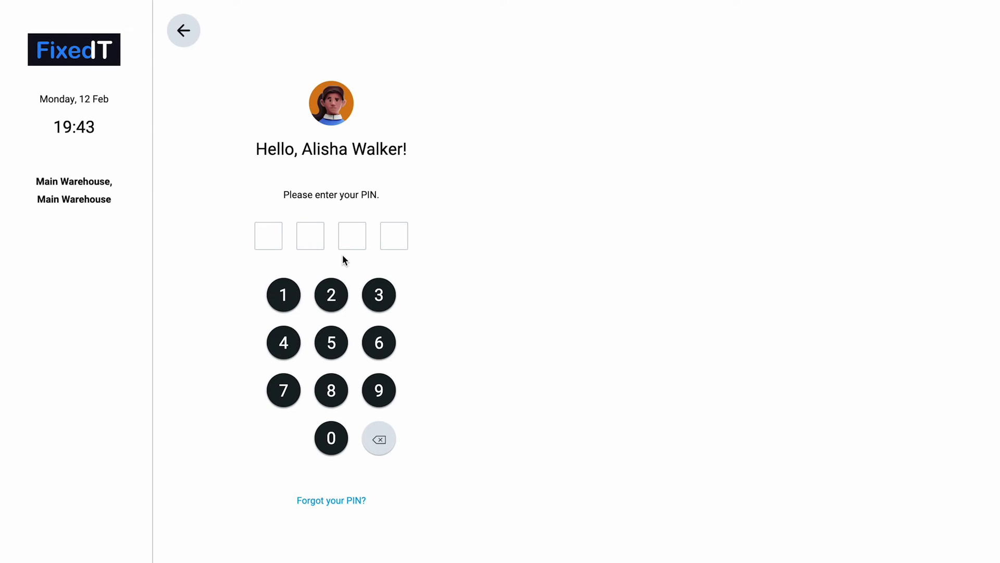
{"action": "left_click", "coordinate": [332, 442]}
{"action": "left_click", "coordinate": [337, 340]}
{"action": "left_click", "coordinate": [337, 340]}
{"action": "left_click", "coordinate": [340, 336]}
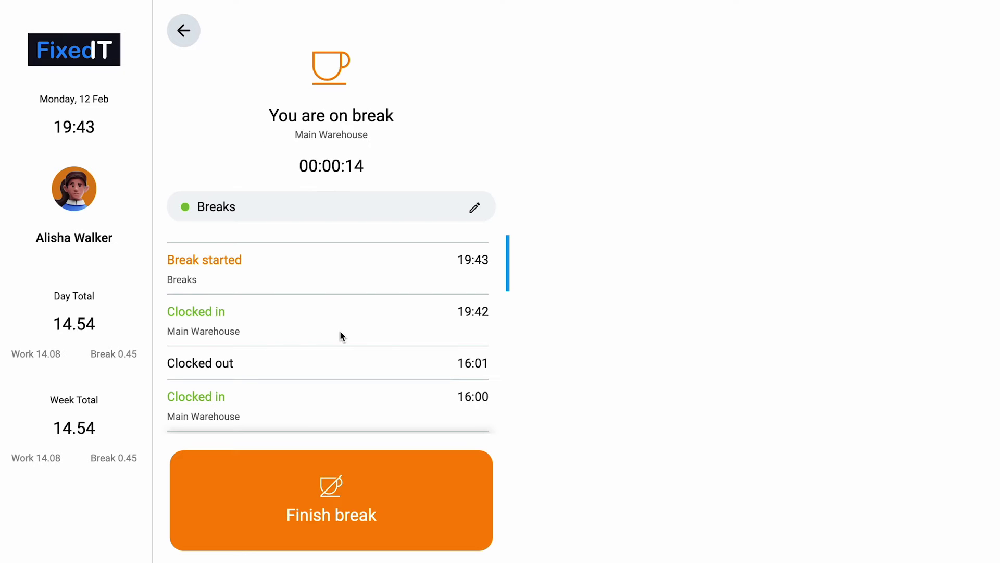
{"action": "left_click", "coordinate": [466, 502]}
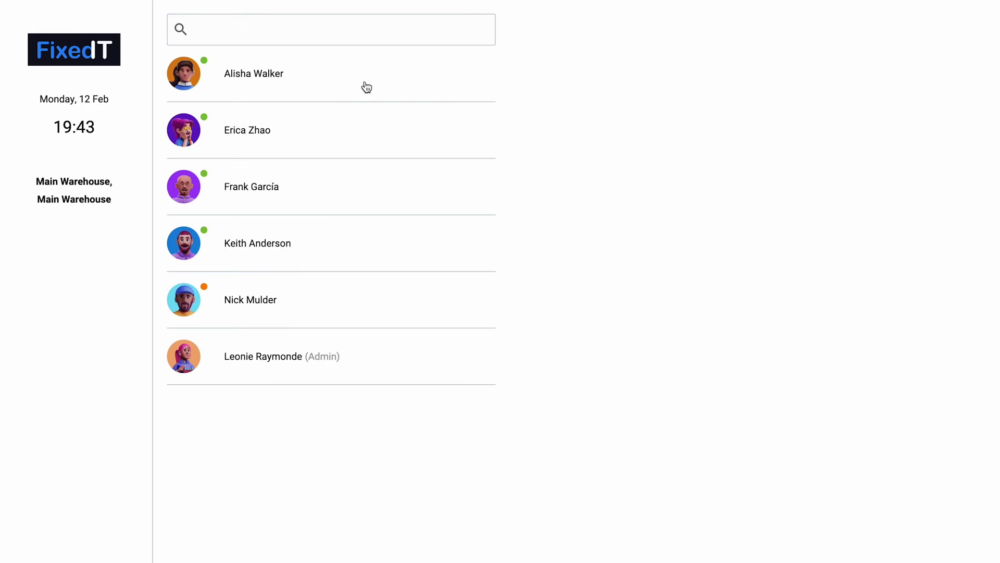
Step: Sign her in again with her PIN and clock her out
{"action": "left_click", "coordinate": [366, 86]}
{"action": "left_click", "coordinate": [336, 437]}
{"action": "left_click", "coordinate": [331, 344]}
{"action": "left_click", "coordinate": [331, 344]}
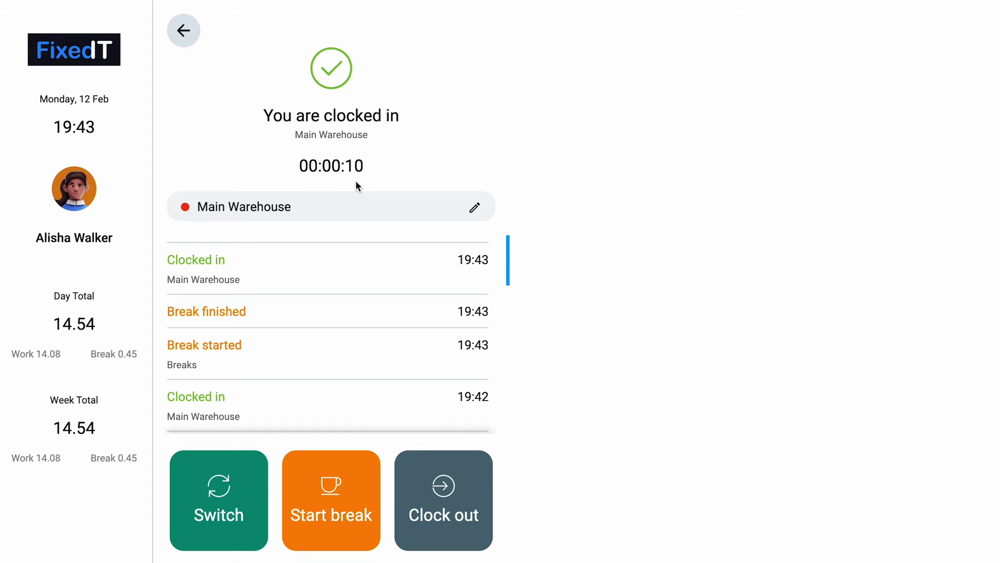
{"action": "left_click", "coordinate": [185, 31]}
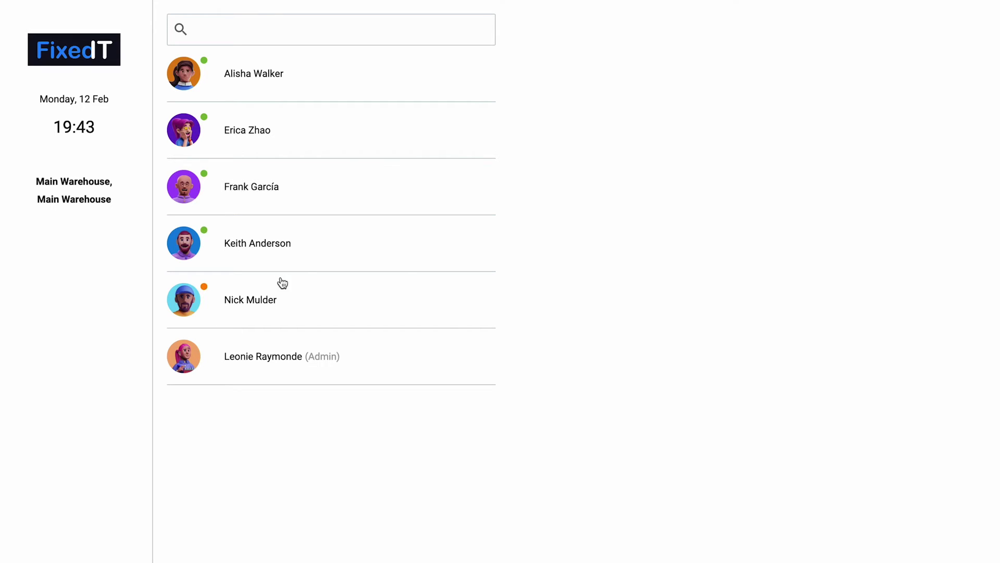
{"action": "left_click", "coordinate": [259, 88]}
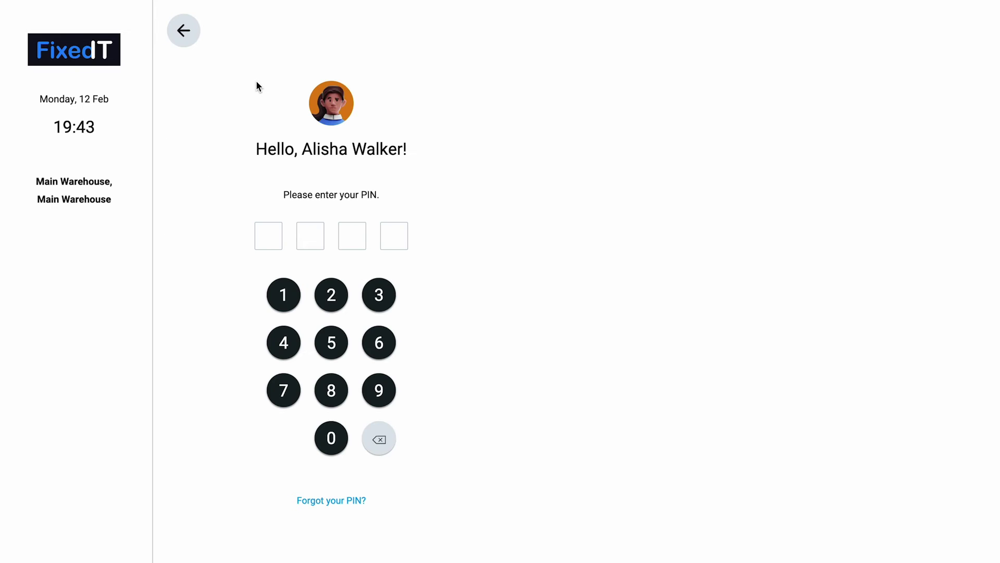
{"action": "left_click", "coordinate": [340, 437]}
{"action": "left_click", "coordinate": [339, 340]}
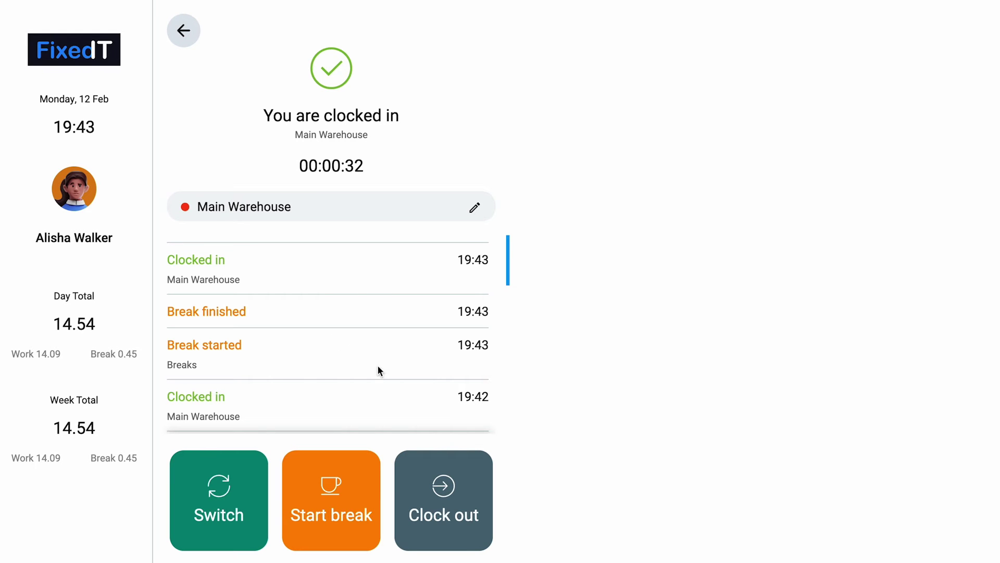
{"action": "left_click", "coordinate": [468, 506]}
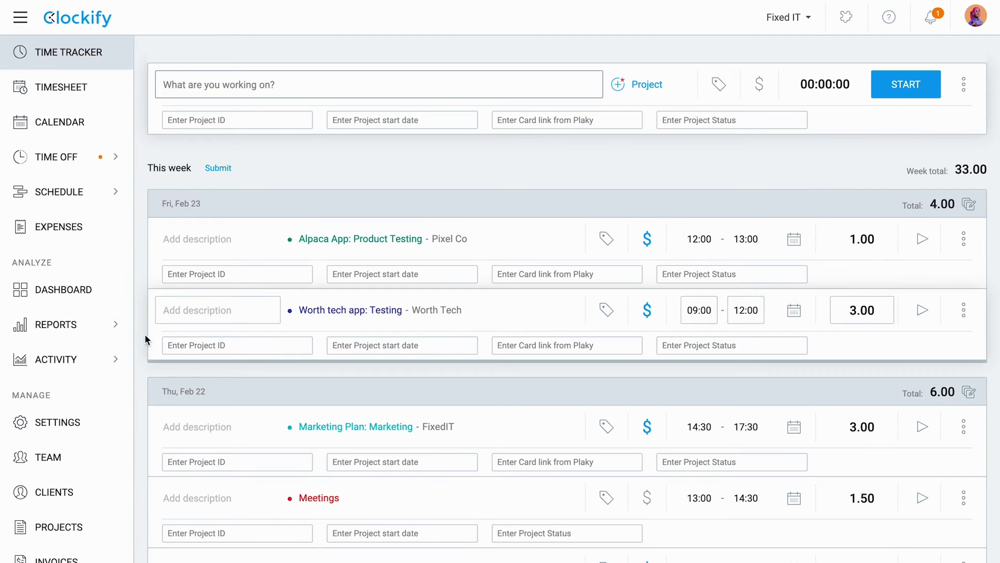
Step: Open last week's Summary report and switch its table grouping from Project to User
{"action": "mouse_move", "coordinate": [109, 328]}
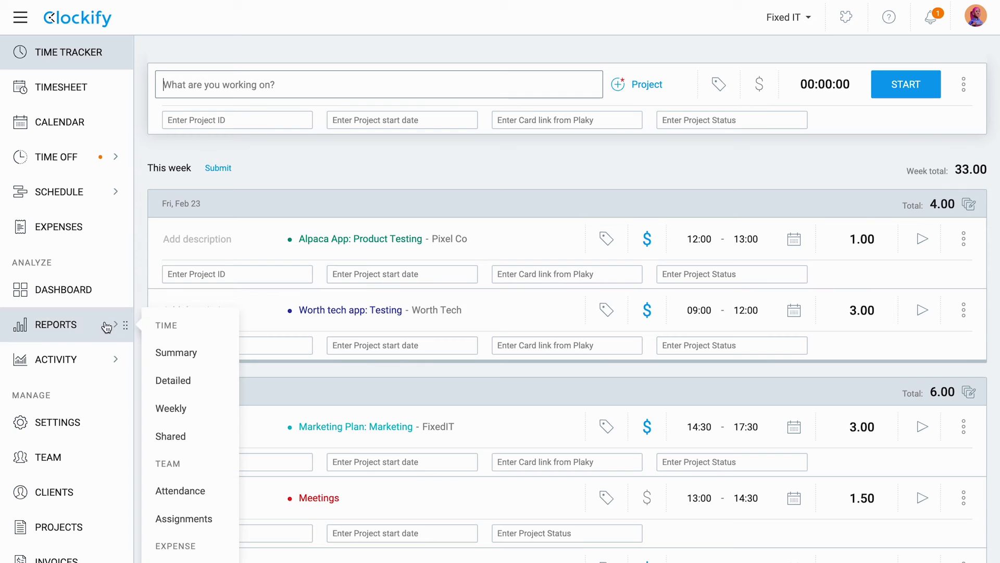
{"action": "left_click", "coordinate": [206, 355]}
{"action": "scroll", "coordinate": [703, 391], "scroll_direction": "down", "scroll_amount": 1}
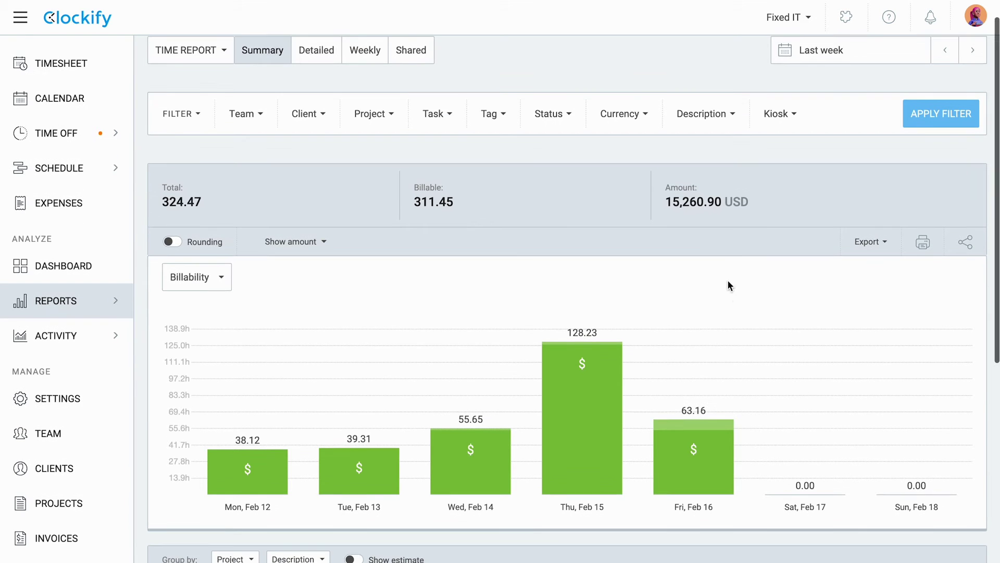
{"action": "scroll", "coordinate": [731, 229], "scroll_direction": "down", "scroll_amount": 6}
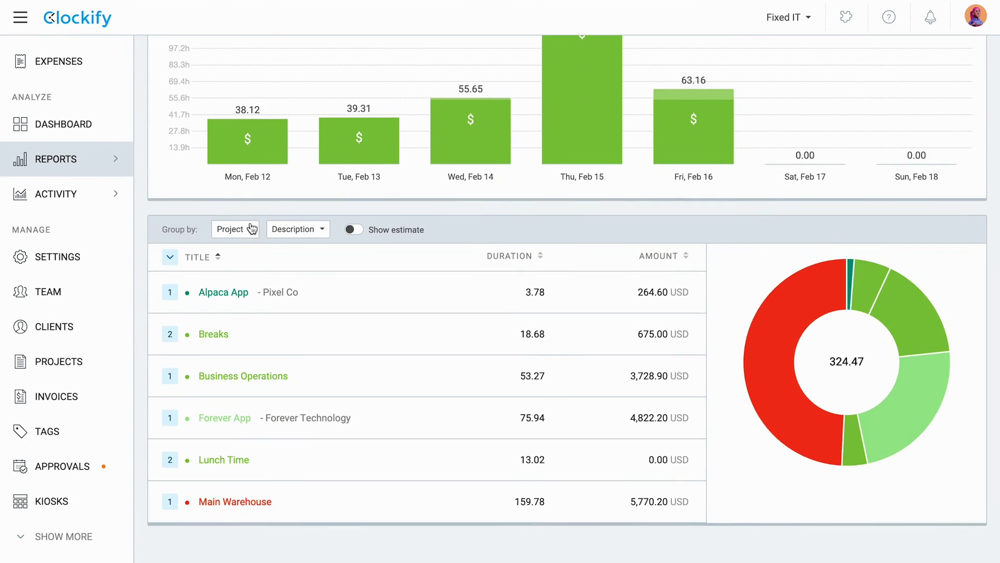
{"action": "left_click", "coordinate": [235, 229]}
{"action": "left_click", "coordinate": [267, 317]}
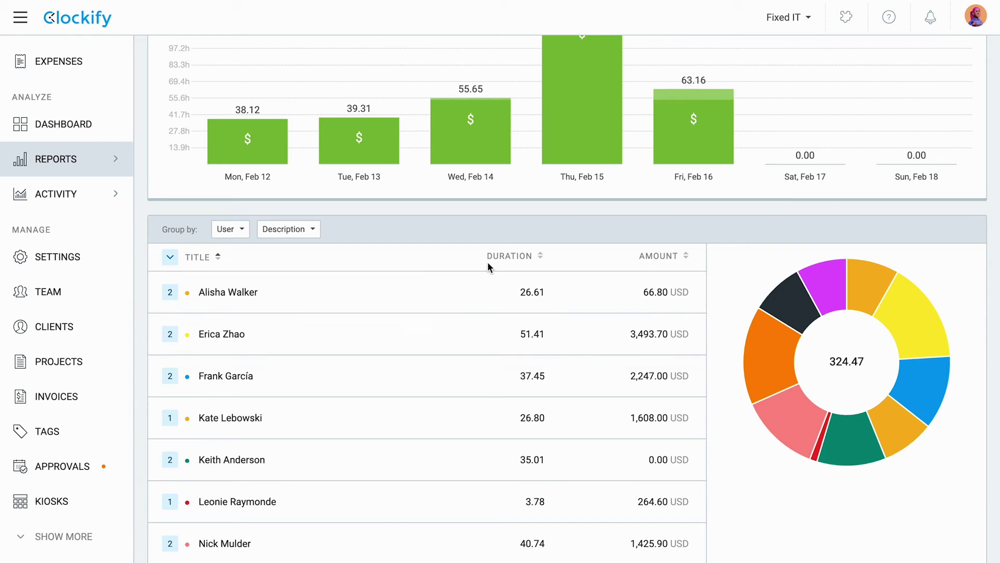
{"action": "scroll", "coordinate": [734, 243], "scroll_direction": "up", "scroll_amount": 7}
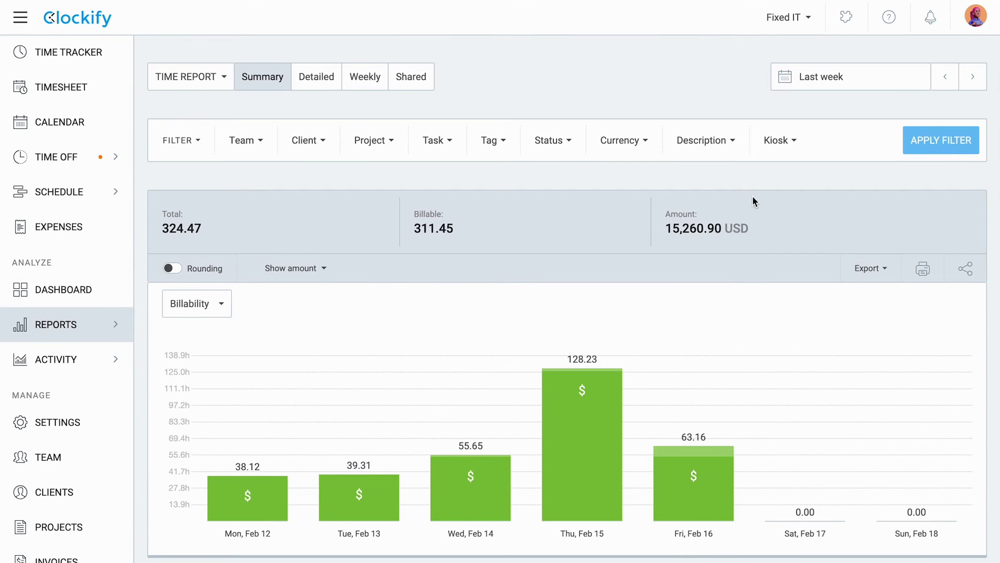
Step: Filter the summary report to Feb 12–20, 2024 and the Main Warehouse kiosk
{"action": "left_click", "coordinate": [855, 76]}
{"action": "left_click", "coordinate": [583, 187]}
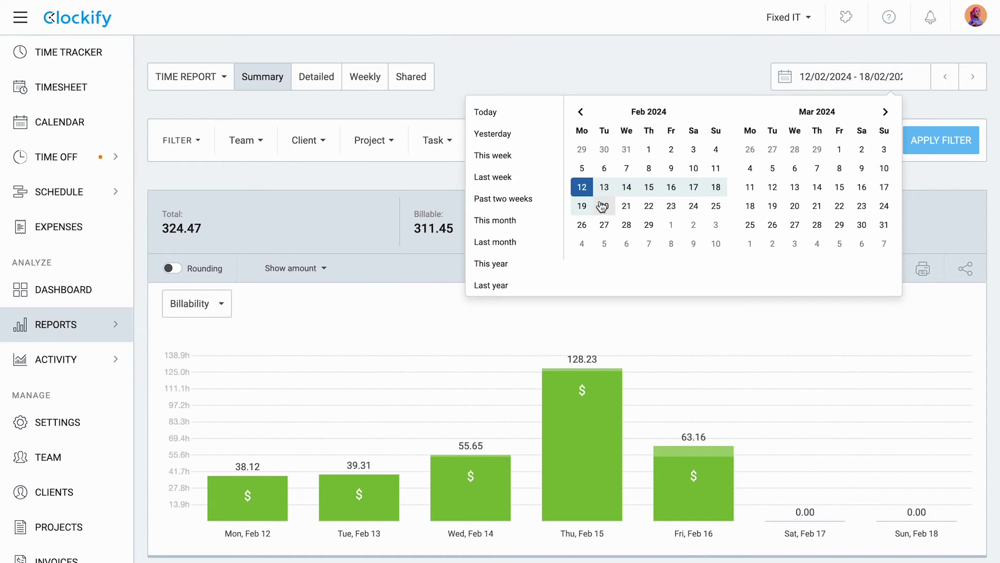
{"action": "left_click", "coordinate": [604, 205]}
{"action": "left_click", "coordinate": [796, 145]}
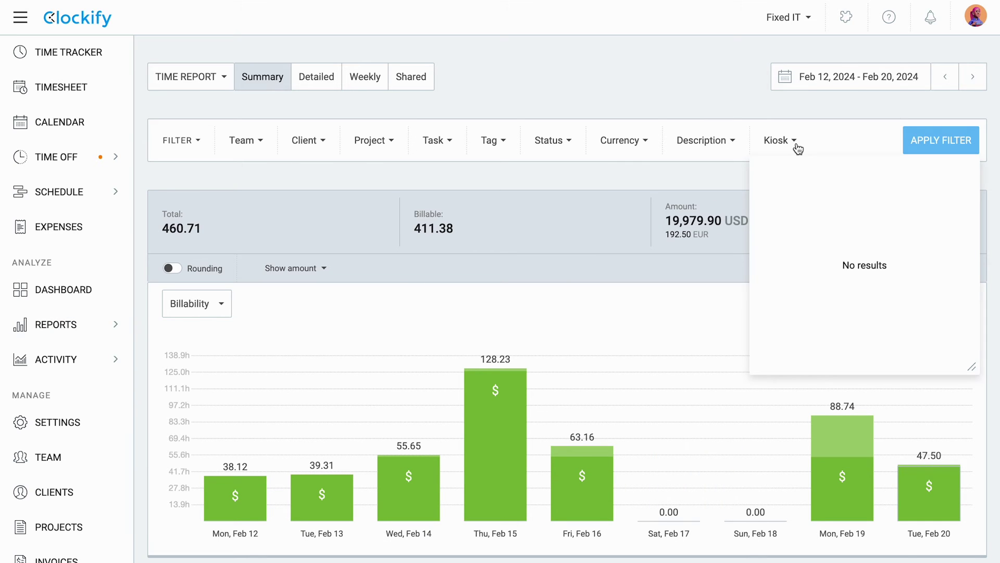
{"action": "left_click", "coordinate": [822, 225]}
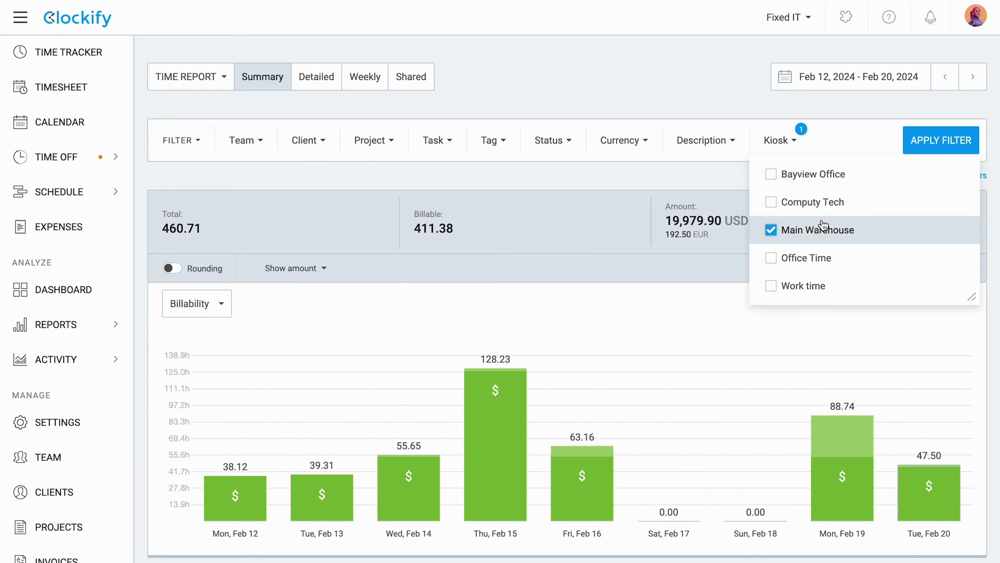
{"action": "left_click", "coordinate": [846, 117]}
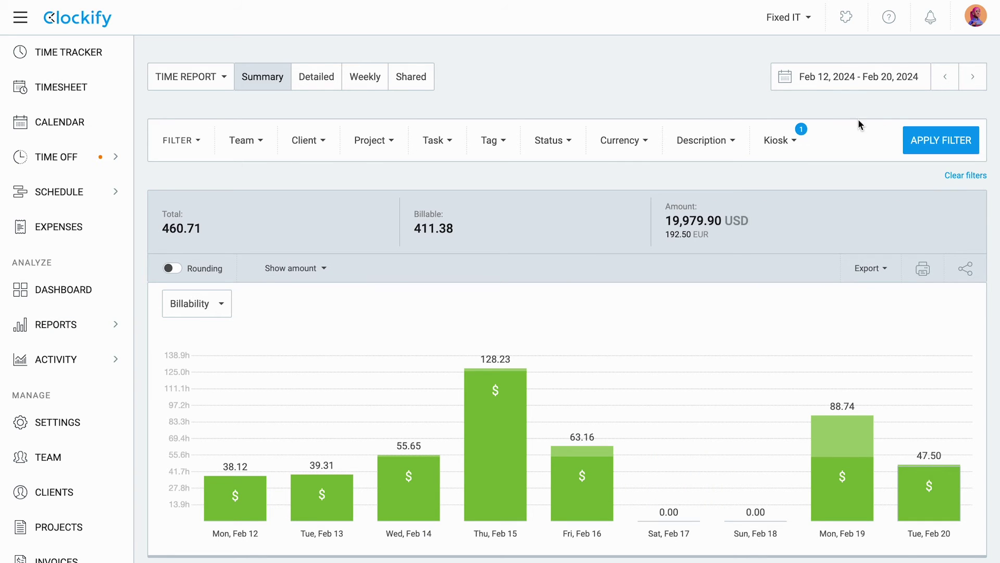
{"action": "left_click", "coordinate": [914, 141]}
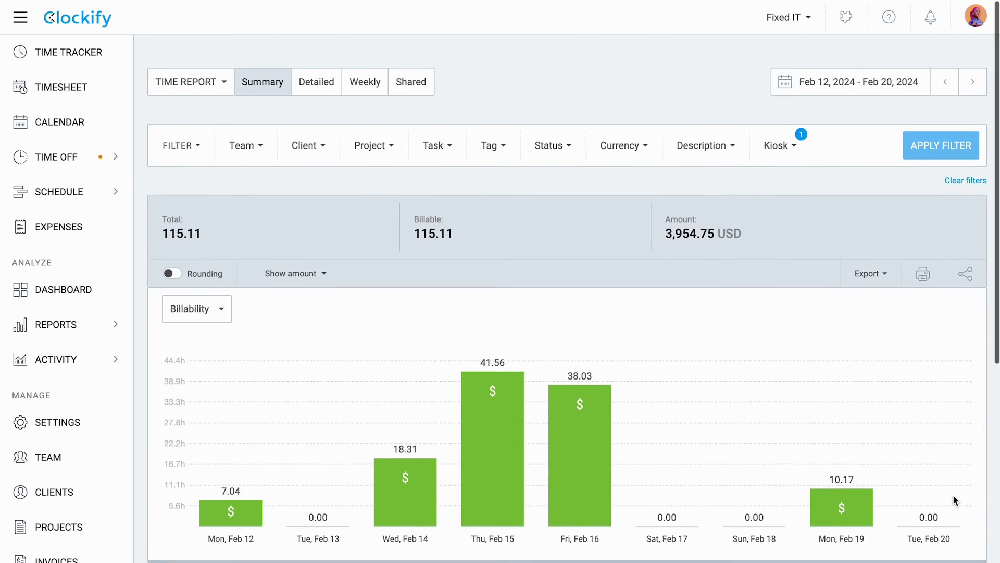
{"action": "scroll", "coordinate": [952, 495], "scroll_direction": "down", "scroll_amount": 1}
Step: Switch to the Detailed report and look over its entries
{"action": "left_click", "coordinate": [331, 77]}
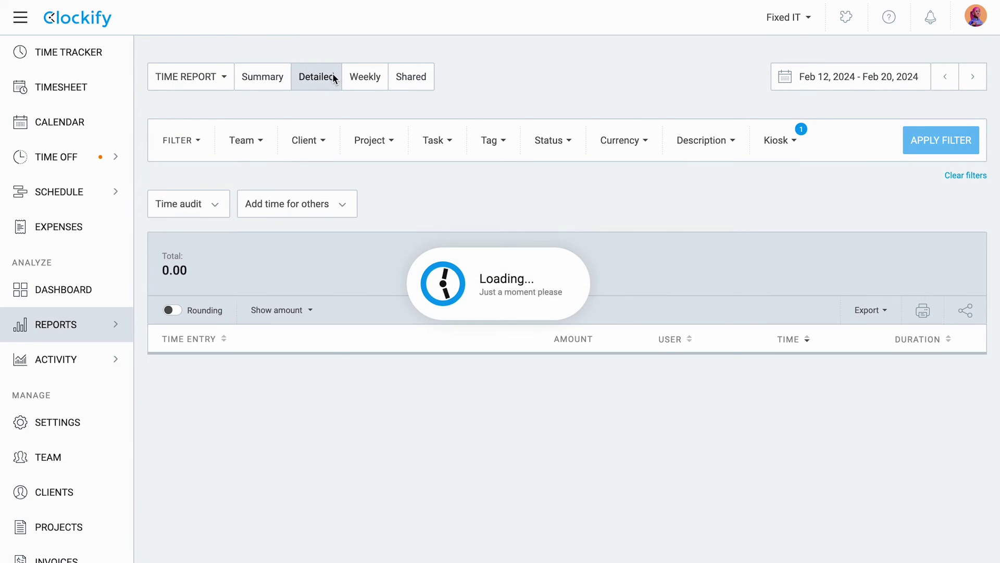
{"action": "scroll", "coordinate": [670, 360], "scroll_direction": "down", "scroll_amount": 6}
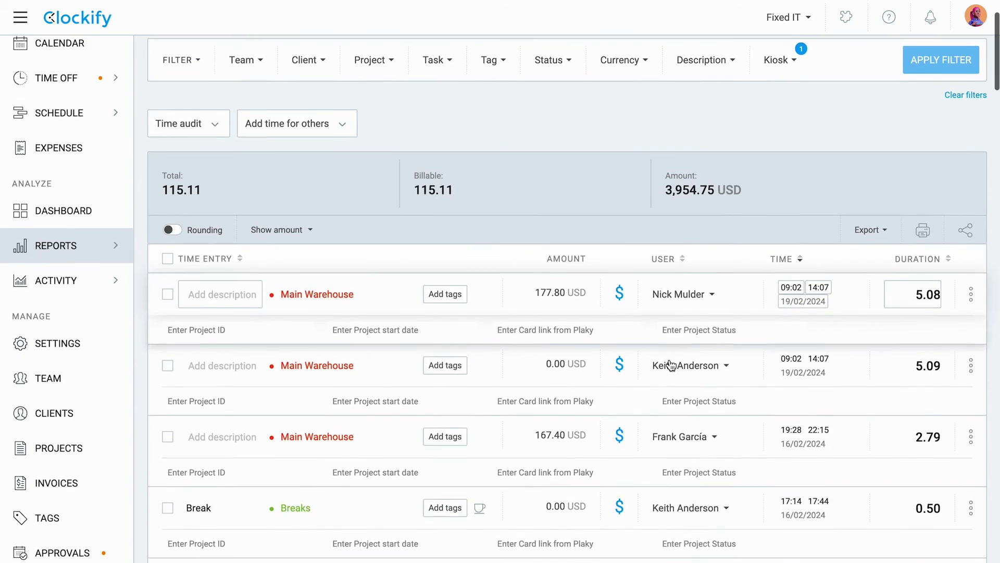
{"action": "scroll", "coordinate": [670, 358], "scroll_direction": "down", "scroll_amount": 2}
{"action": "scroll", "coordinate": [670, 359], "scroll_direction": "up", "scroll_amount": 8}
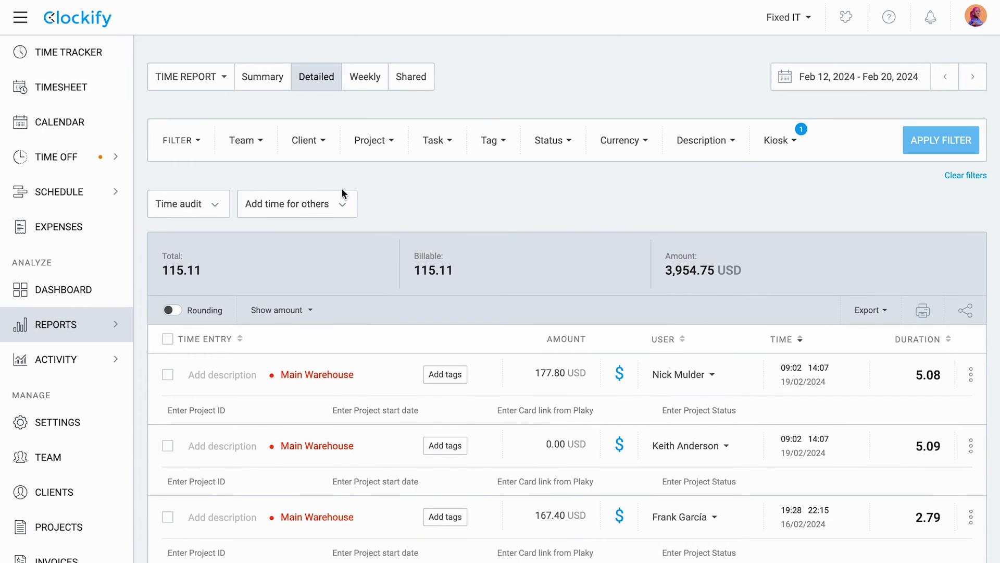
Step: Start a time entry for another user: description 'Team Sync', project Alpaca App, user selected
{"action": "left_click", "coordinate": [277, 202]}
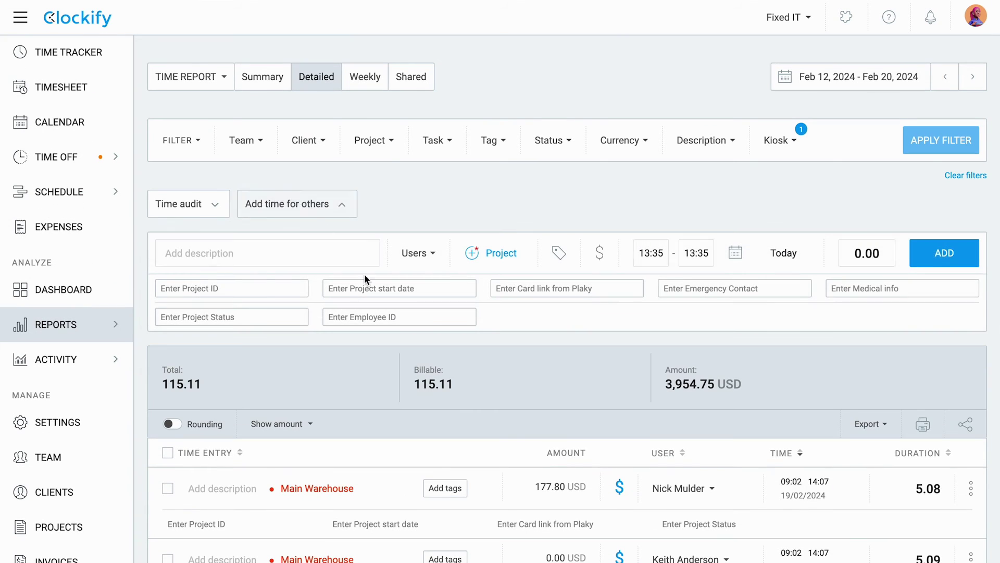
{"action": "type", "text": "Alpaca"}
{"action": "left_click", "coordinate": [486, 253]}
{"action": "left_click", "coordinate": [553, 414]}
{"action": "key", "text": "ctrl+a"}
{"action": "type", "text": "Team Sy"}
{"action": "left_click", "coordinate": [383, 258]}
{"action": "type", "text": "al"}
{"action": "left_click", "coordinate": [445, 413]}
{"action": "left_click", "coordinate": [663, 329]}
Step: Set the entry's end time to 14:35 and add the one-hour entry
{"action": "left_click", "coordinate": [696, 255]}
{"action": "left_click", "coordinate": [696, 255]}
{"action": "type", "text": "4"}
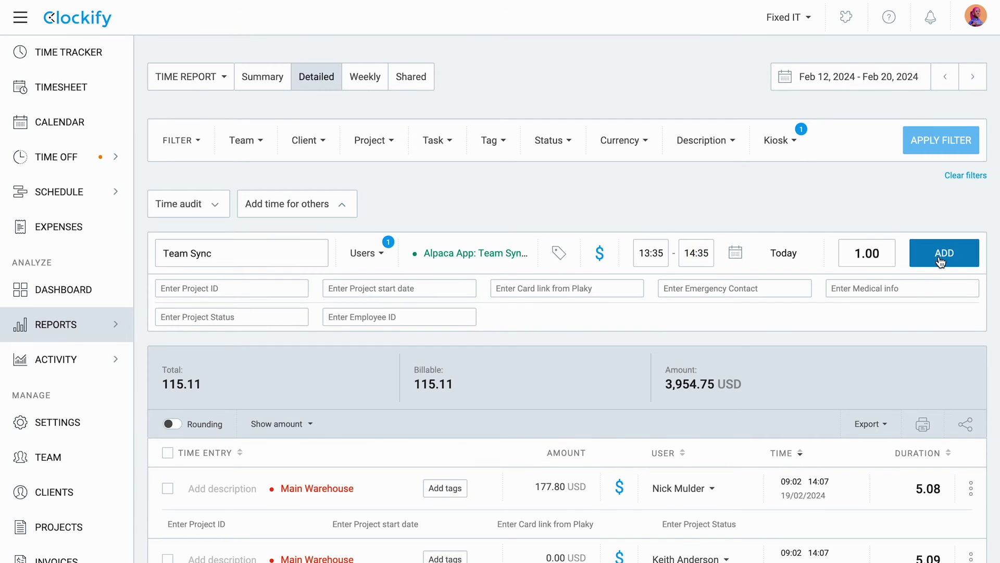
{"action": "left_click", "coordinate": [945, 252]}
{"action": "left_click", "coordinate": [780, 140]}
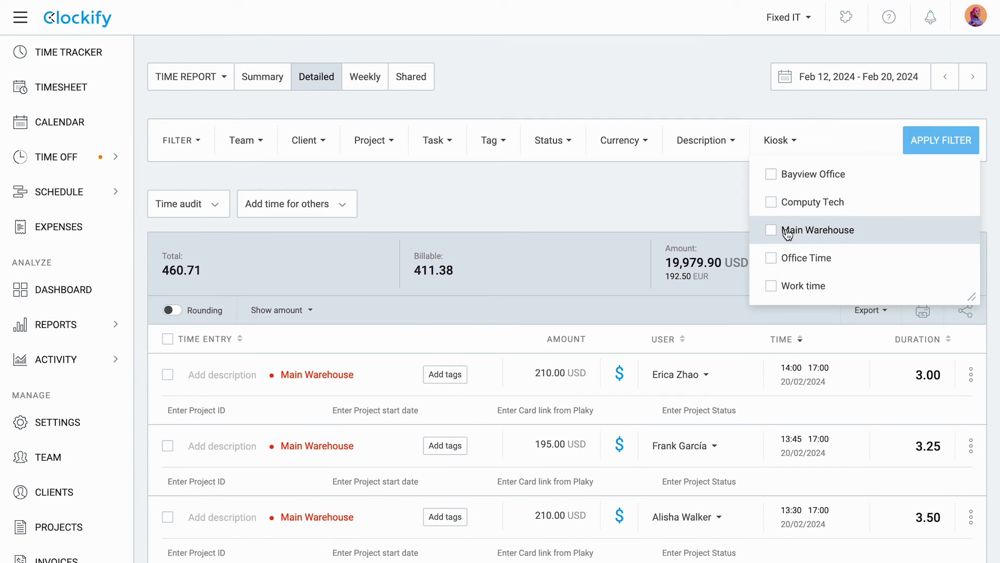
Step: Filter the detailed report to the Main Warehouse kiosk and the searched team member
{"action": "left_click", "coordinate": [788, 233]}
{"action": "left_click", "coordinate": [245, 140]}
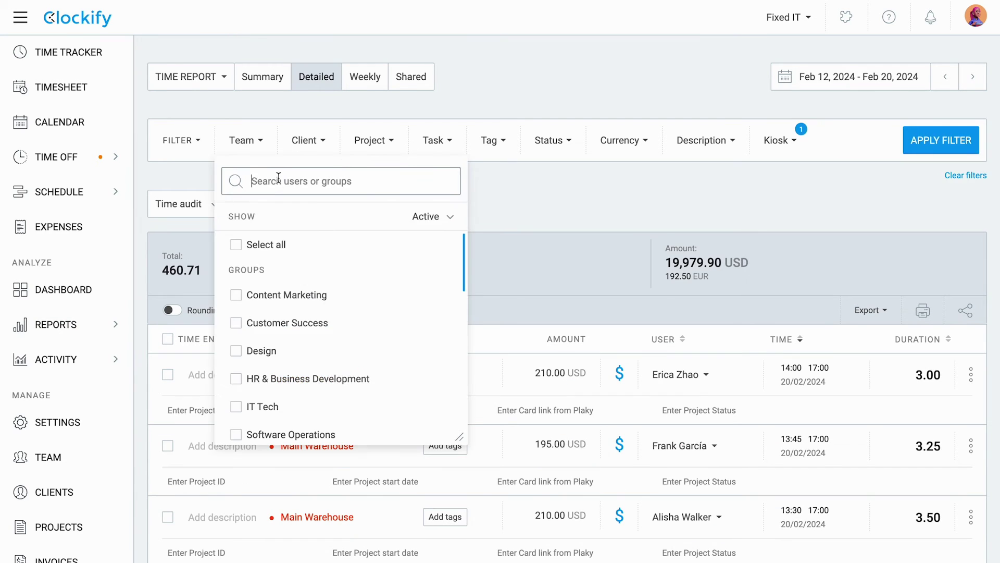
{"action": "type", "text": "alis"}
{"action": "left_click", "coordinate": [350, 294]}
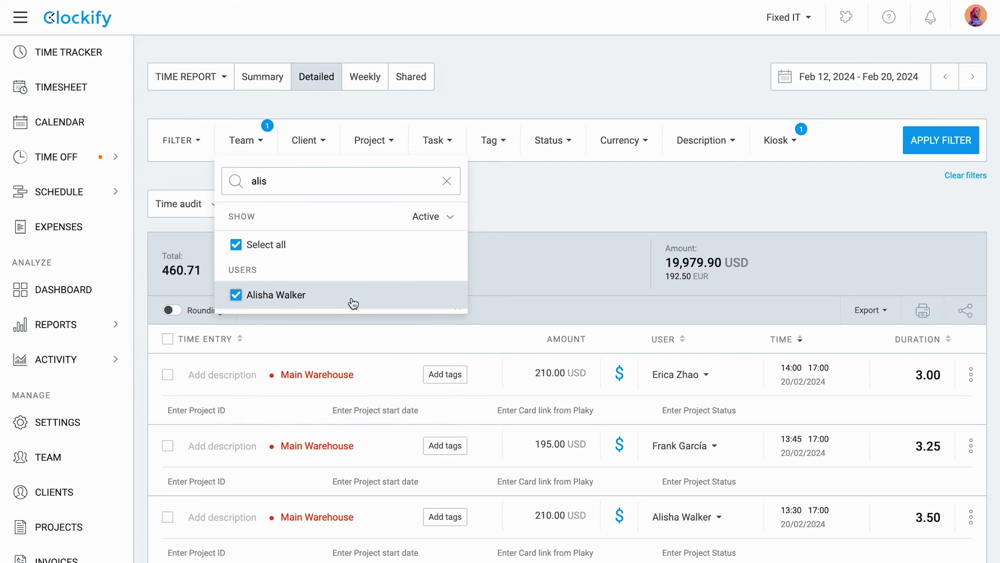
{"action": "left_click", "coordinate": [629, 202]}
{"action": "left_click", "coordinate": [939, 140]}
{"action": "scroll", "coordinate": [636, 216], "scroll_direction": "down", "scroll_amount": 4}
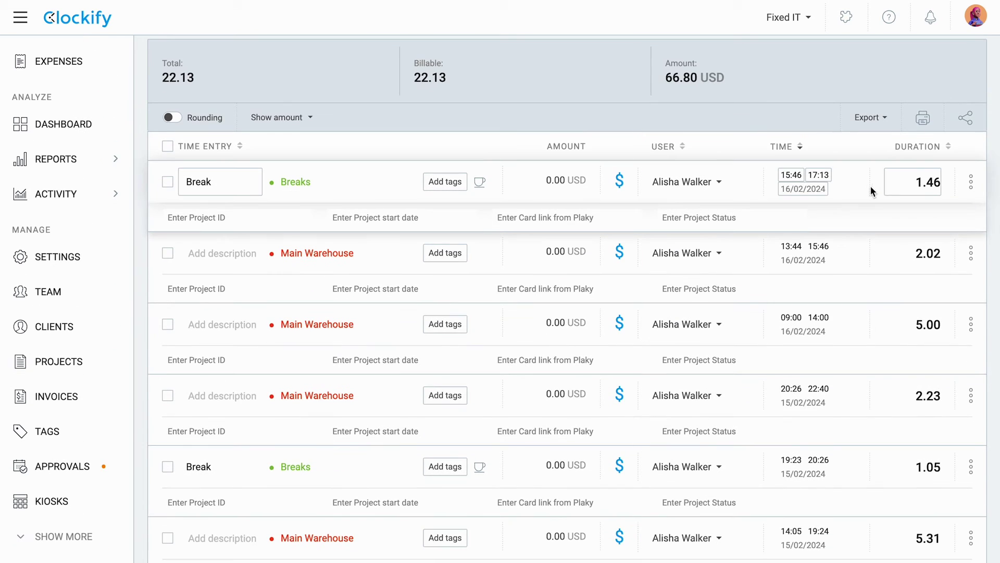
Step: Shorten the Feb 16 Break entry's duration to 0.30 hours
{"action": "left_click", "coordinate": [915, 186]}
{"action": "double_click", "coordinate": [933, 182]}
{"action": "type", "text": "30"}
{"action": "left_click", "coordinate": [857, 87]}
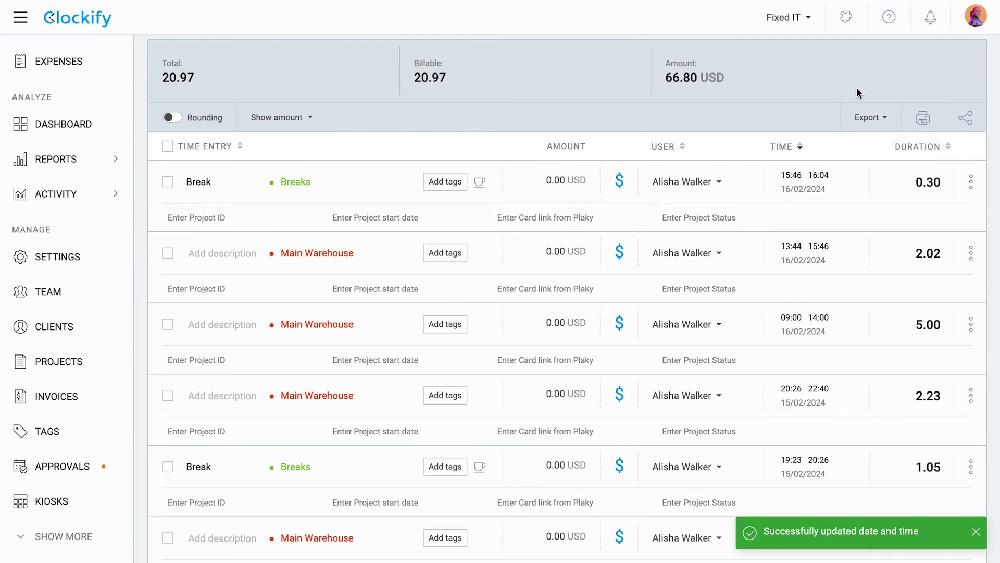
Step: Show the Weekly report for Feb 12–18 and expand the Main Warehouse row
{"action": "scroll", "coordinate": [876, 190], "scroll_direction": "up", "scroll_amount": 4}
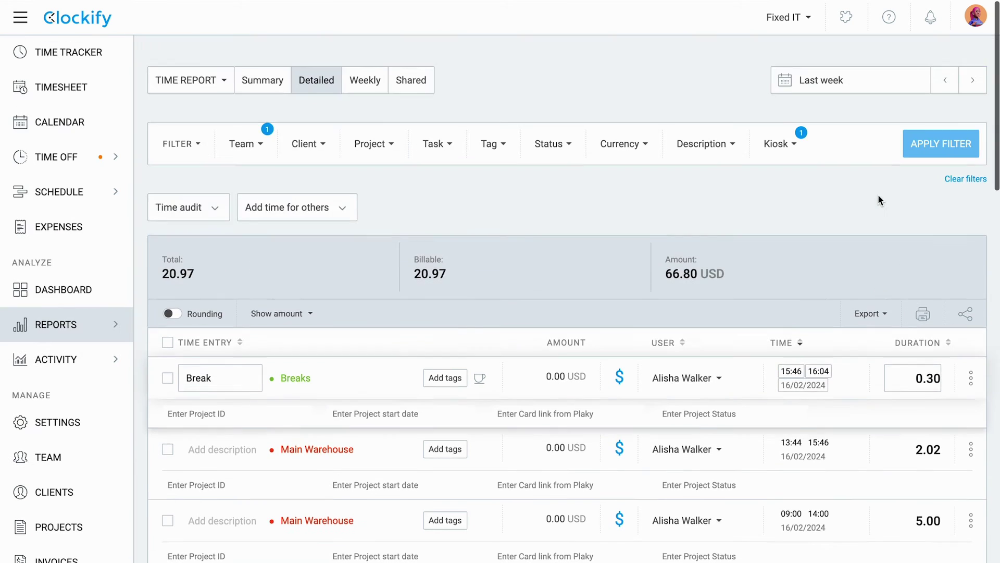
{"action": "left_click", "coordinate": [381, 77]}
{"action": "left_click", "coordinate": [936, 139]}
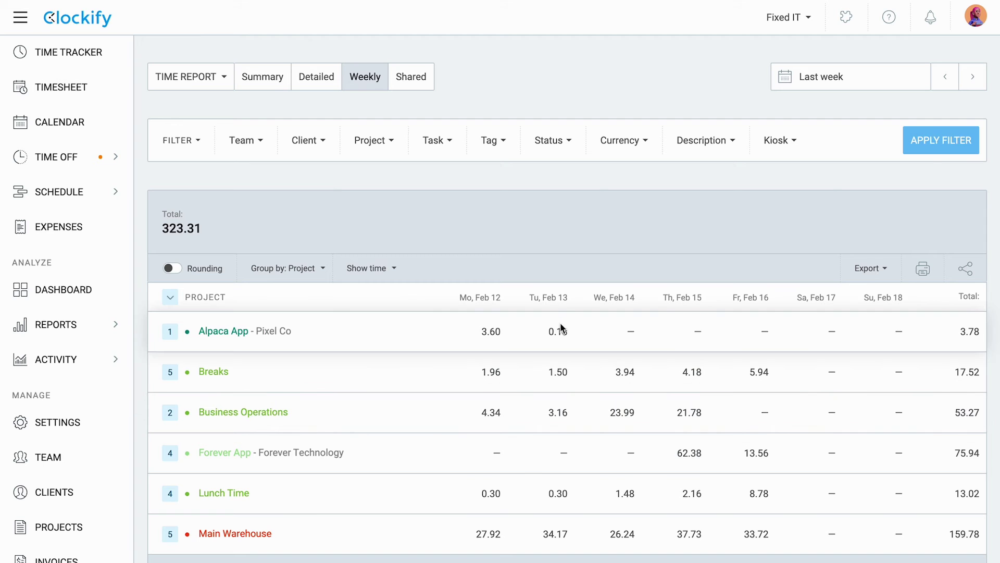
{"action": "scroll", "coordinate": [562, 328], "scroll_direction": "down", "scroll_amount": 2}
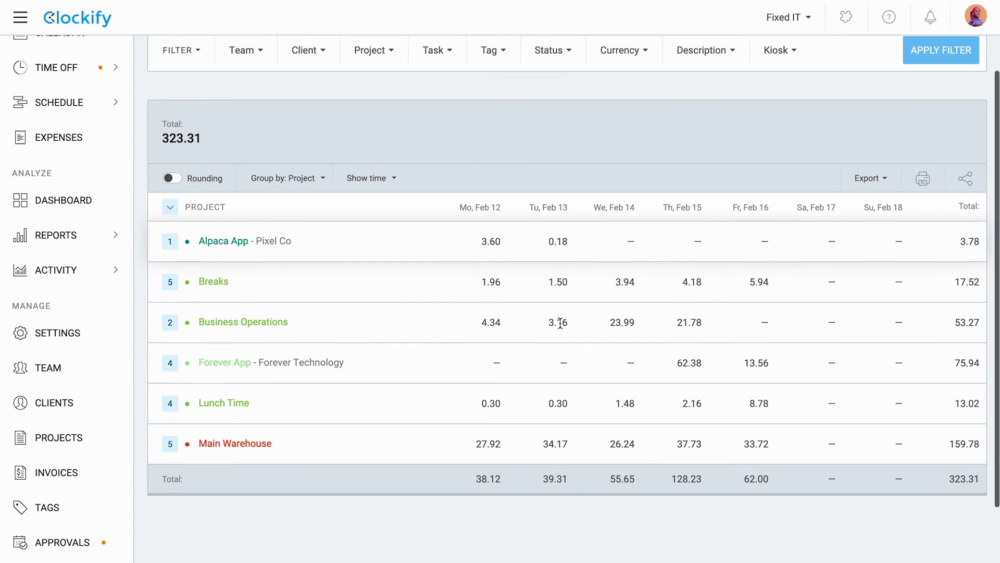
{"action": "left_click", "coordinate": [171, 445]}
{"action": "scroll", "coordinate": [177, 448], "scroll_direction": "down", "scroll_amount": 3}
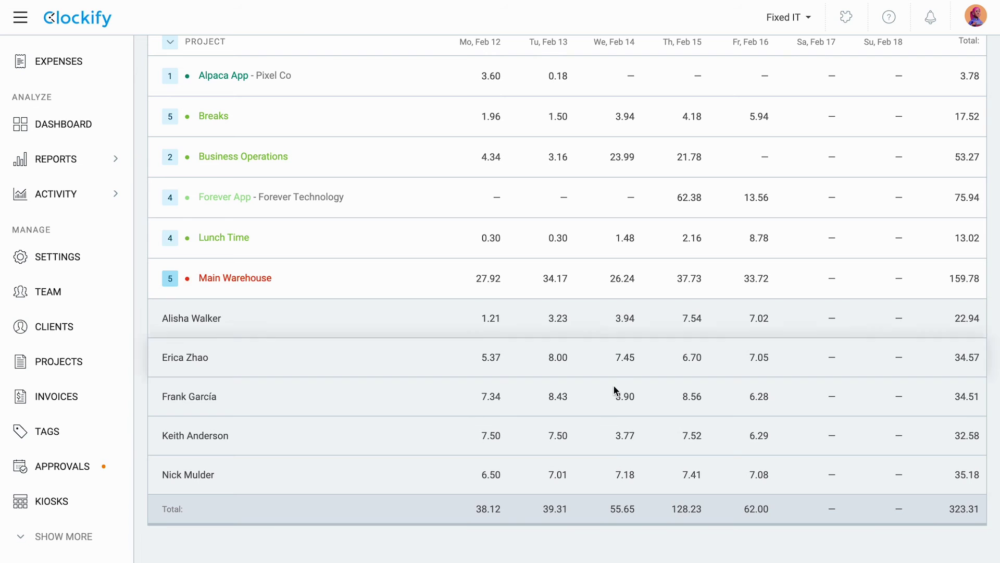
Step: Filter the weekly report to the Main Warehouse kiosk and expand a user's row to see projects
{"action": "left_click", "coordinate": [779, 80]}
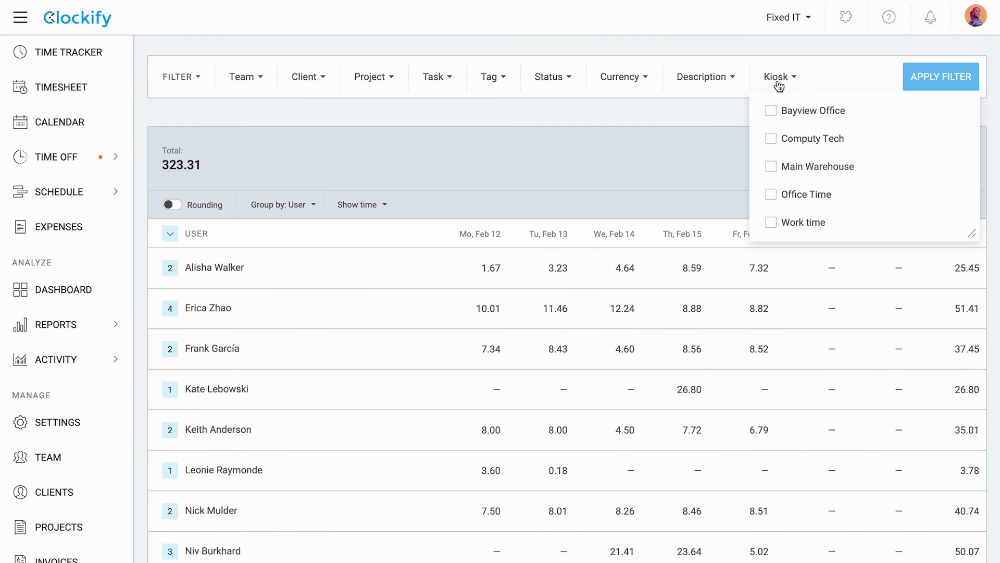
{"action": "left_click", "coordinate": [815, 161]}
{"action": "left_click", "coordinate": [941, 76]}
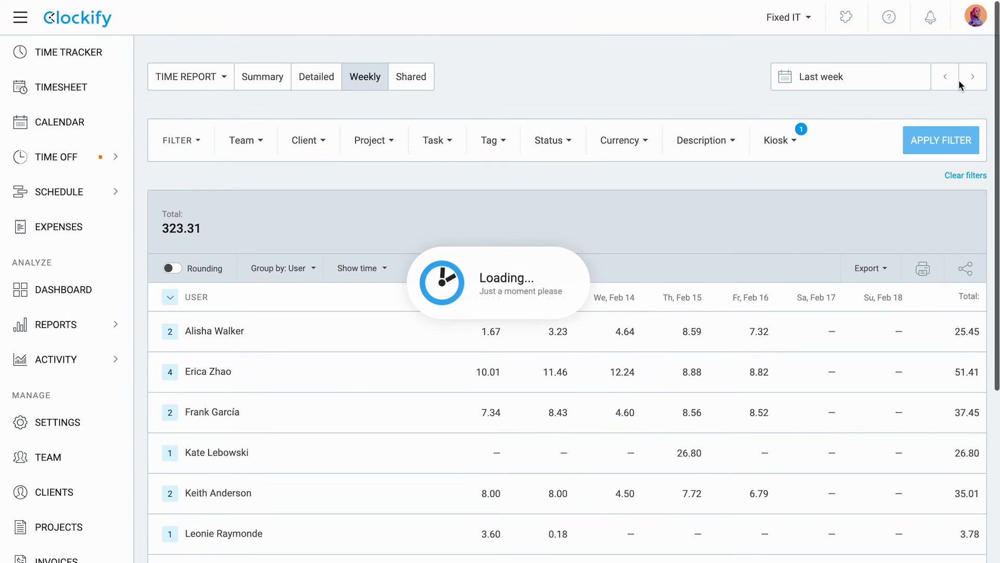
{"action": "left_click", "coordinate": [171, 334]}
{"action": "scroll", "coordinate": [301, 317], "scroll_direction": "down", "scroll_amount": 2}
{"action": "scroll", "coordinate": [657, 315], "scroll_direction": "up", "scroll_amount": 2}
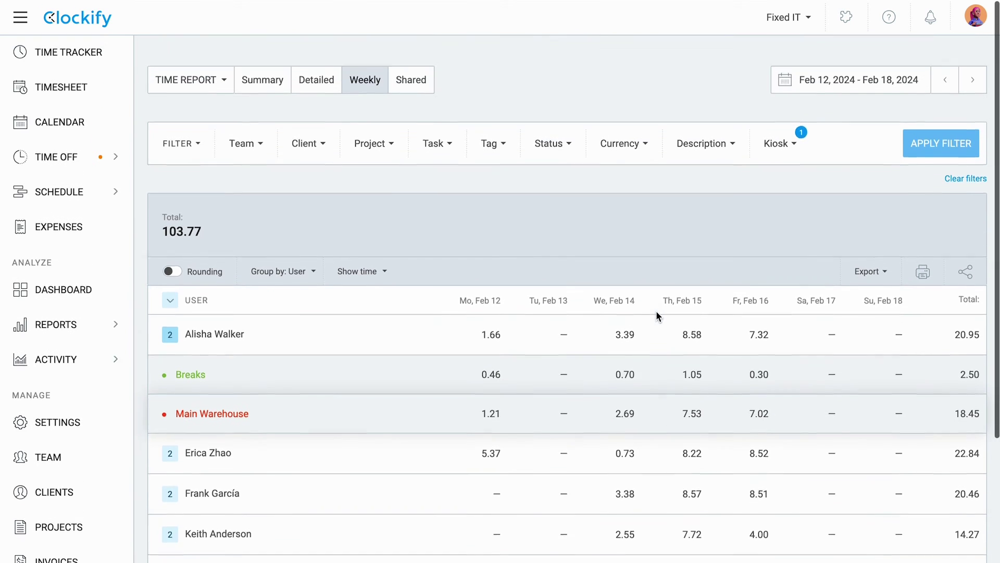
Step: Switch the report type to the team attendance report
{"action": "left_click", "coordinate": [207, 82]}
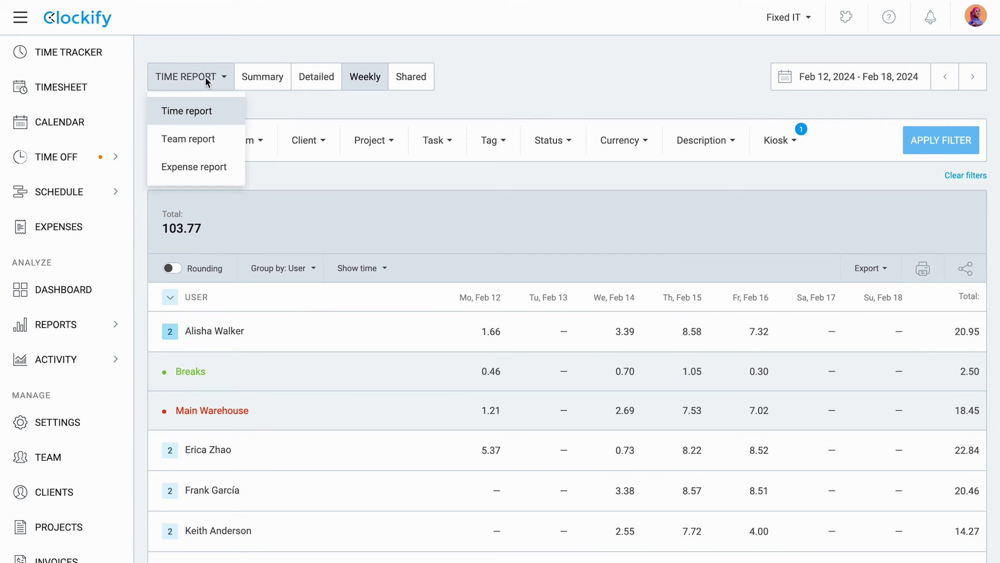
{"action": "left_click", "coordinate": [205, 140]}
{"action": "scroll", "coordinate": [678, 389], "scroll_direction": "down", "scroll_amount": 1}
{"action": "scroll", "coordinate": [678, 389], "scroll_direction": "down", "scroll_amount": 2}
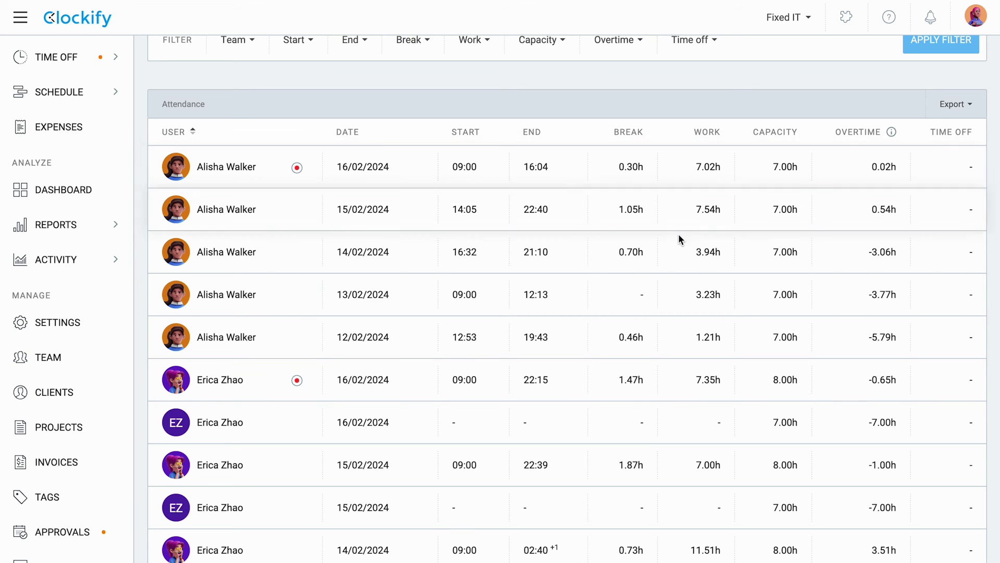
{"action": "scroll", "coordinate": [679, 241], "scroll_direction": "up", "scroll_amount": 2}
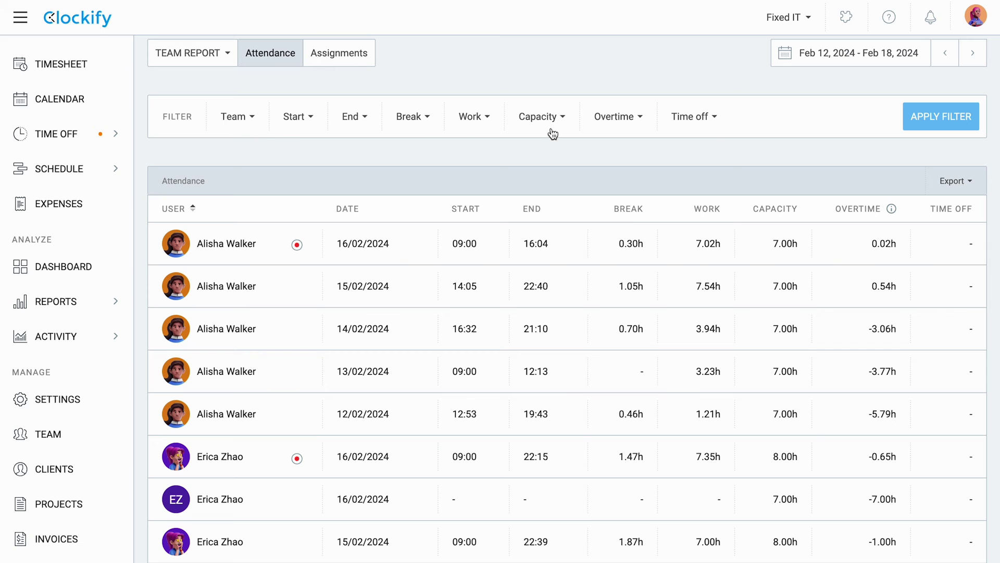
Step: Filter attendance to one team member, starting after 09:00 and ending after 17:00
{"action": "left_click", "coordinate": [243, 127]}
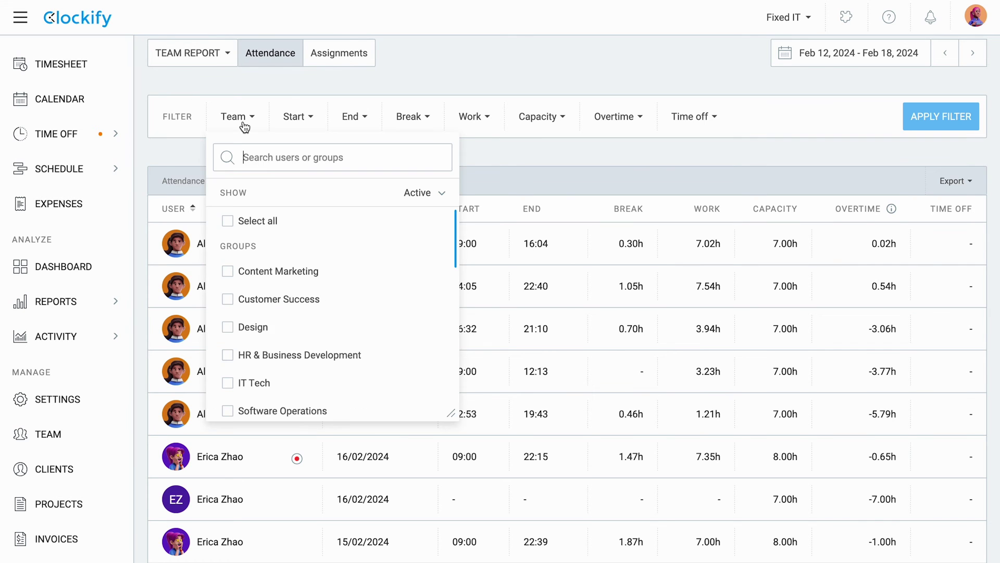
{"action": "type", "text": "al"}
{"action": "left_click", "coordinate": [331, 266]}
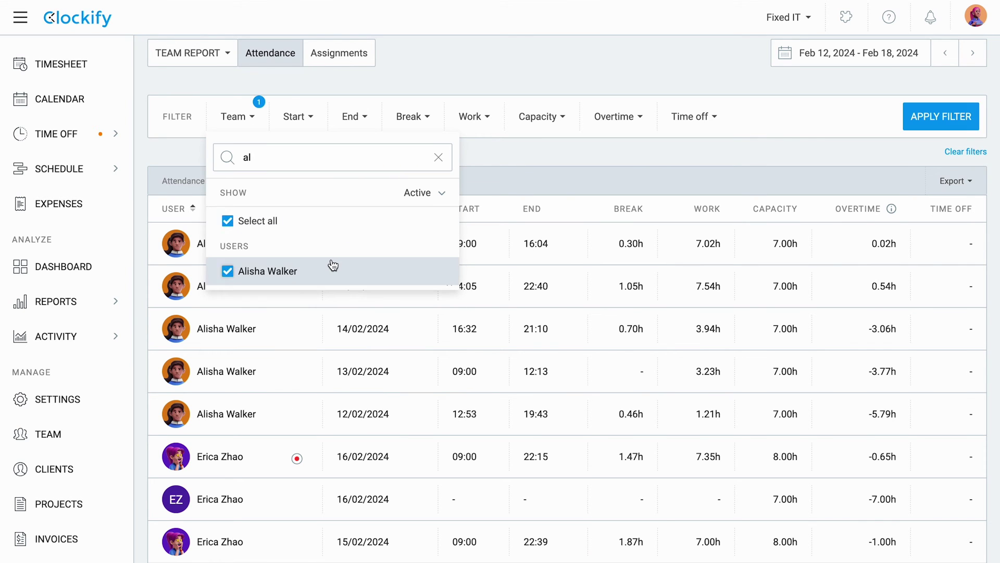
{"action": "left_click", "coordinate": [517, 164]}
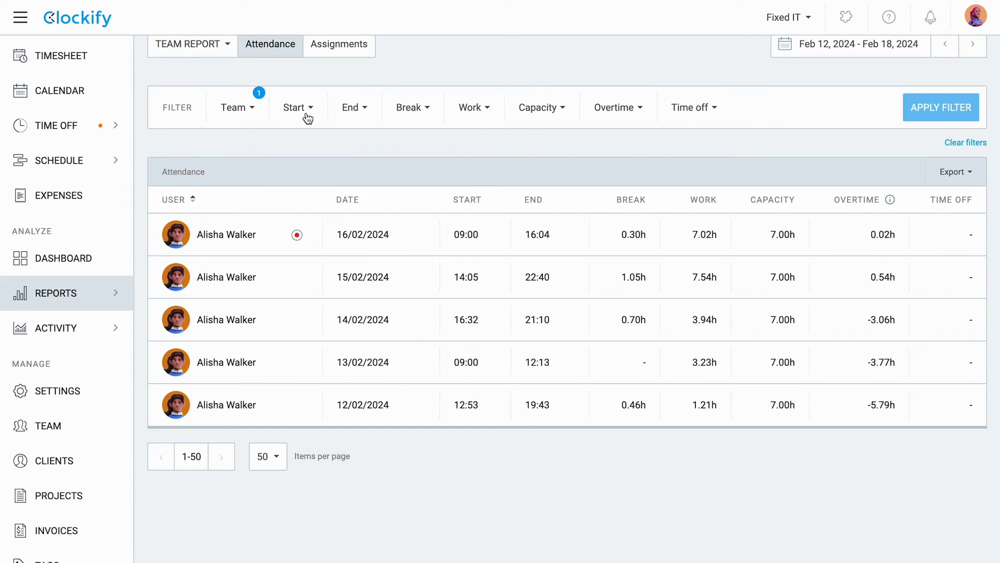
{"action": "left_click", "coordinate": [307, 111]}
{"action": "left_click", "coordinate": [311, 180]}
{"action": "left_click", "coordinate": [357, 111]}
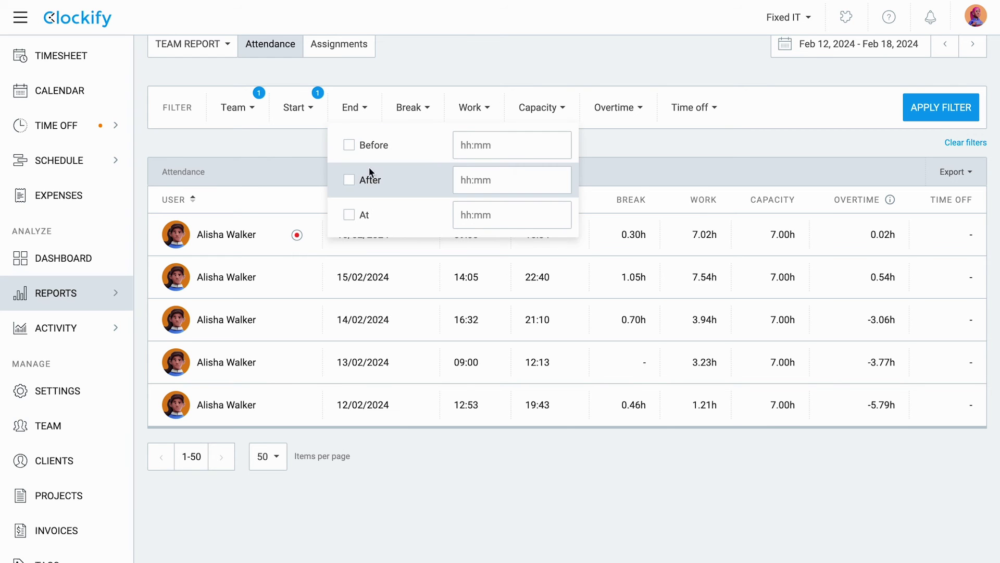
{"action": "left_click", "coordinate": [349, 180]}
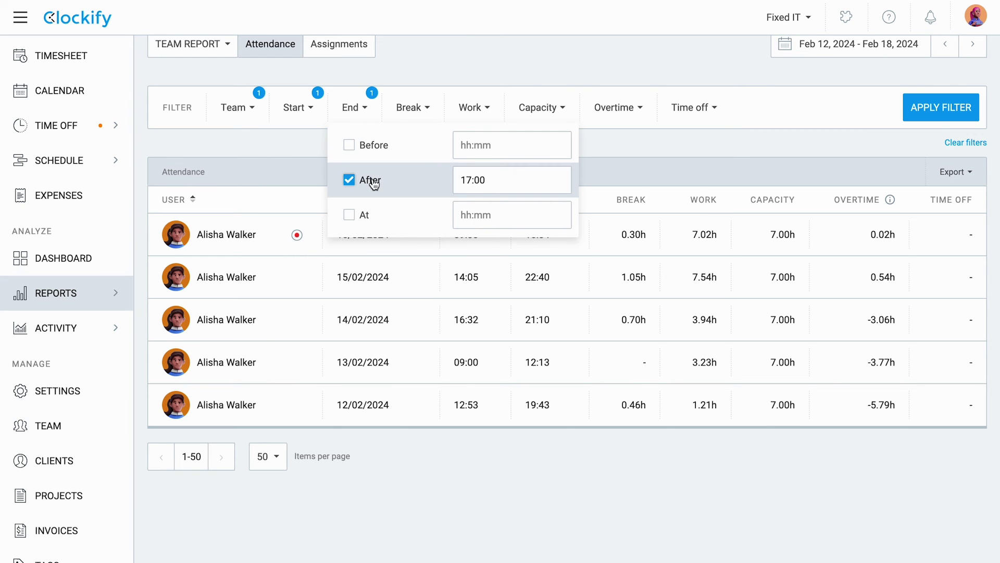
{"action": "left_click", "coordinate": [942, 108]}
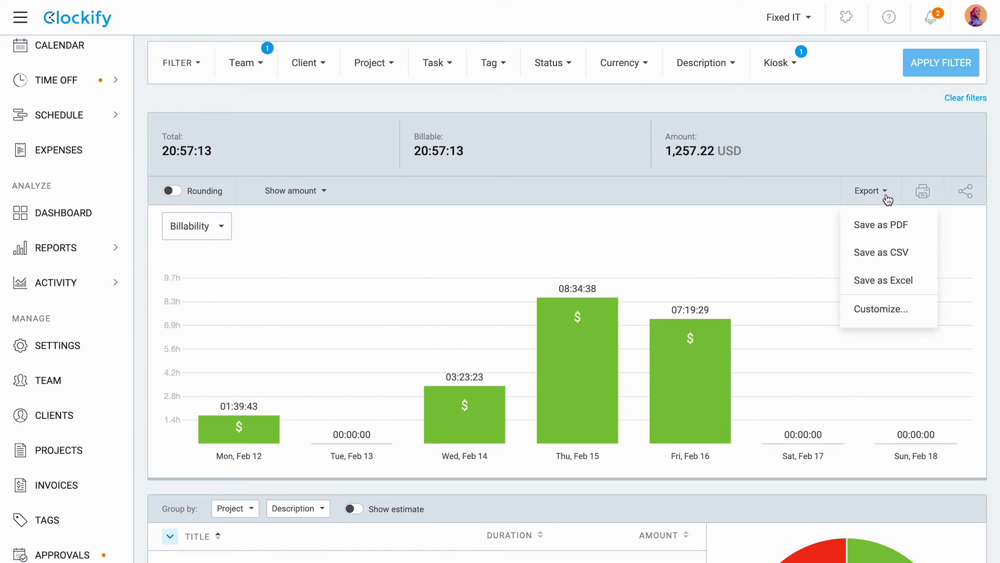
Step: Export the filtered summary report as a CSV file named Week 7 report.csv
{"action": "left_click", "coordinate": [923, 261]}
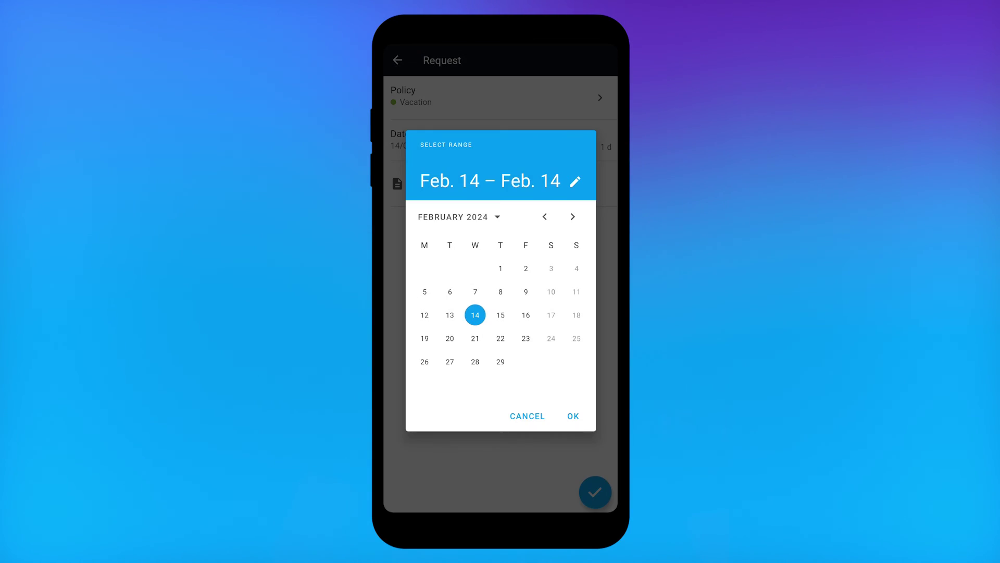
Step: End the Vacation request's date range on Feb 21 and set the Mulberry Media expense category to Lunch
{"action": "left_click", "coordinate": [476, 338]}
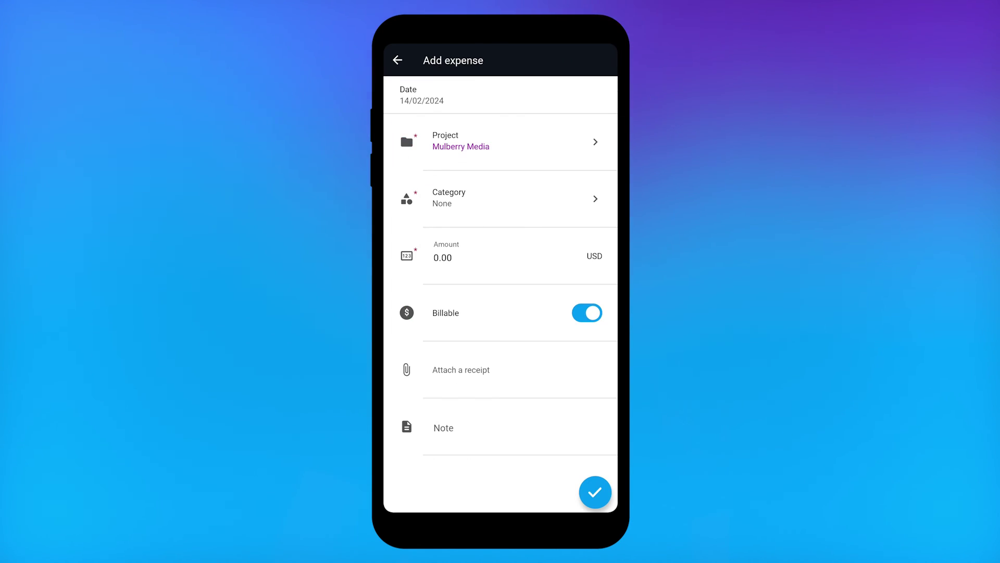
{"action": "left_click", "coordinate": [526, 198]}
{"action": "left_click", "coordinate": [431, 191]}
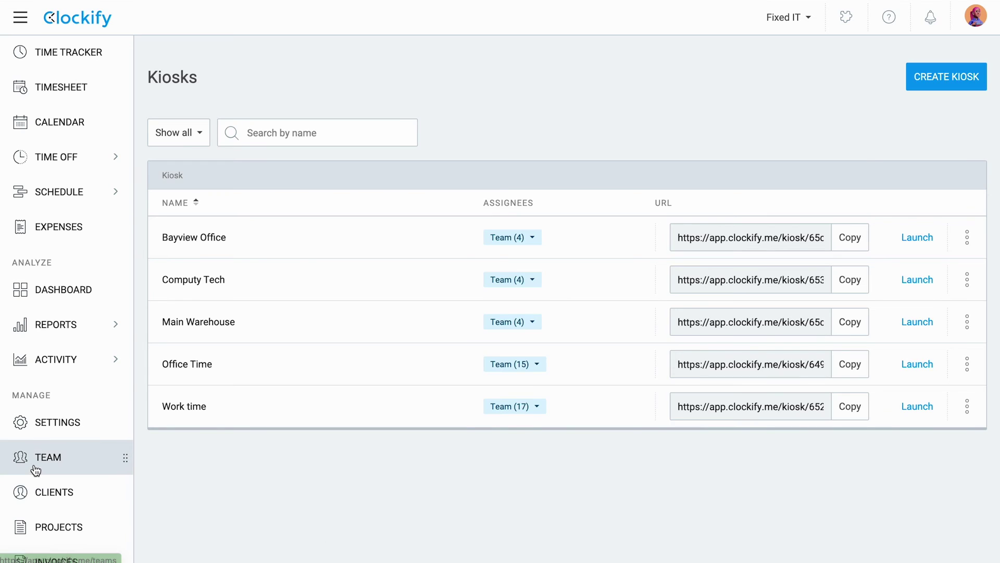
Step: Convert the first limited team member to a full user by adding their pasted email address
{"action": "left_click", "coordinate": [35, 469]}
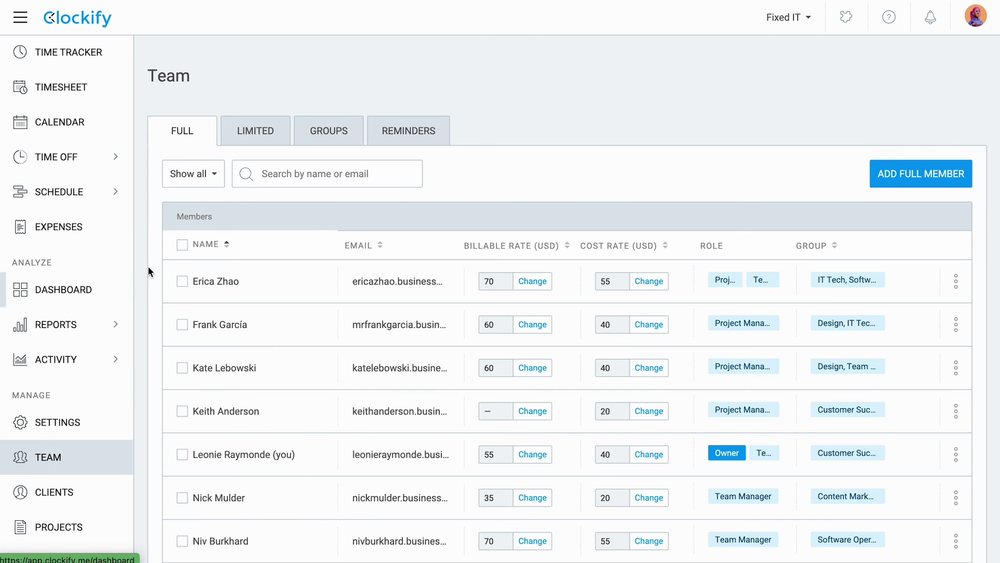
{"action": "left_click", "coordinate": [267, 142]}
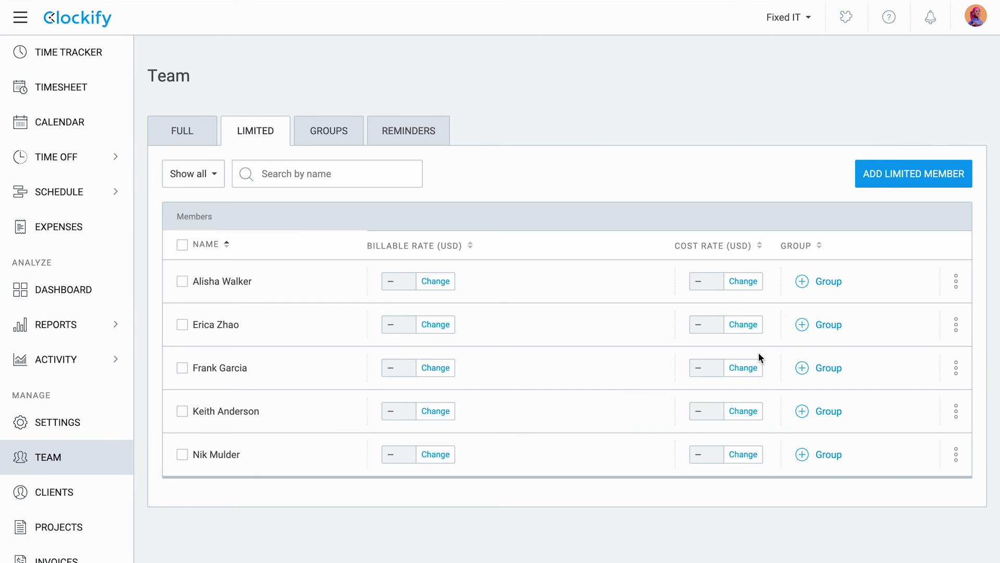
{"action": "left_click", "coordinate": [952, 285]}
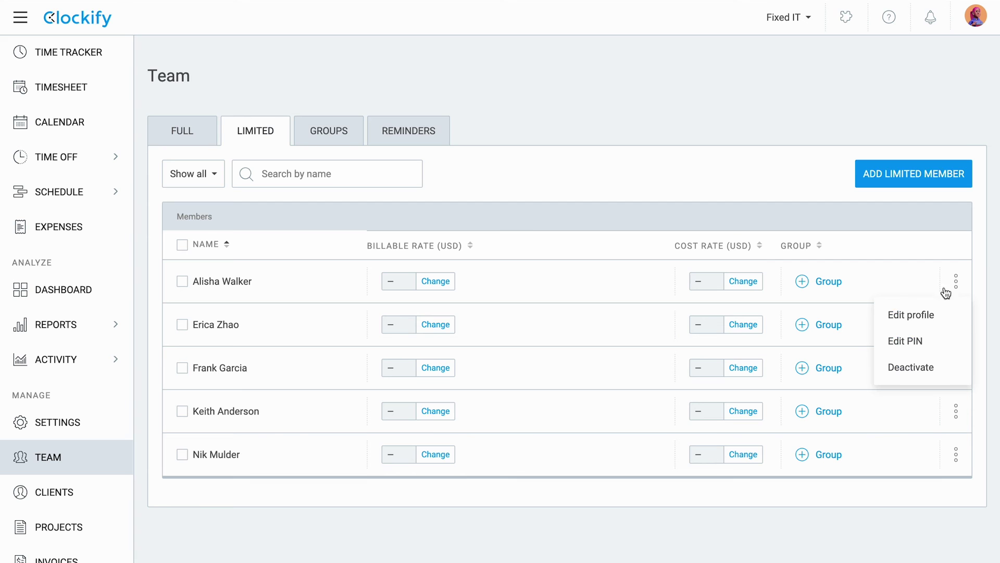
{"action": "left_click", "coordinate": [934, 324]}
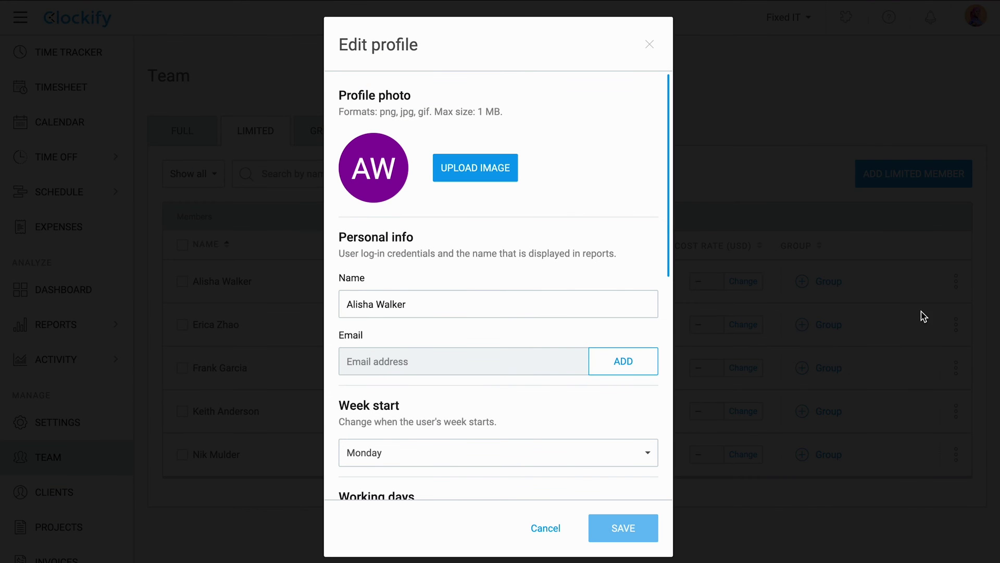
{"action": "left_click", "coordinate": [636, 364]}
{"action": "left_click", "coordinate": [588, 283]}
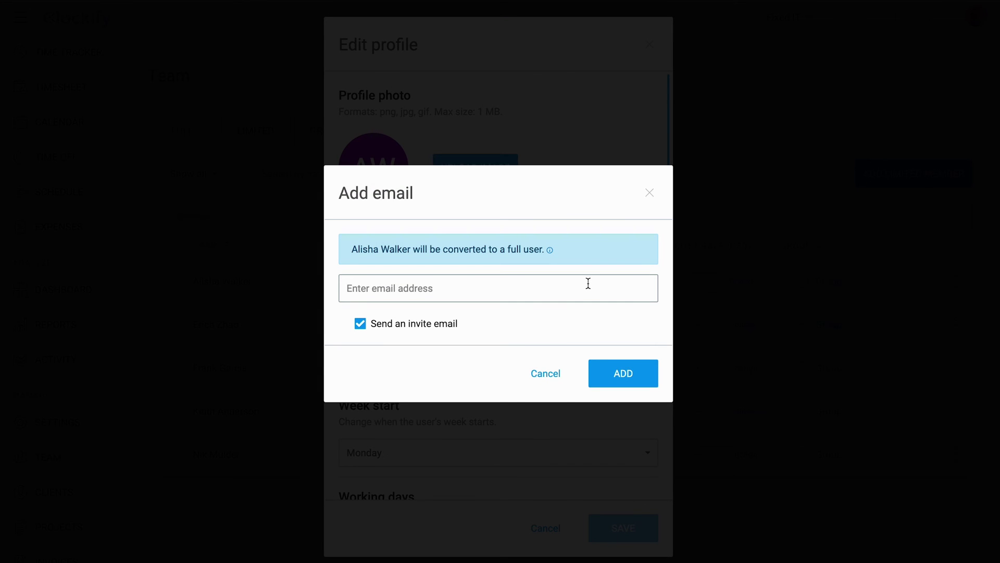
{"action": "key", "text": "ctrl+v"}
{"action": "left_click", "coordinate": [612, 367]}
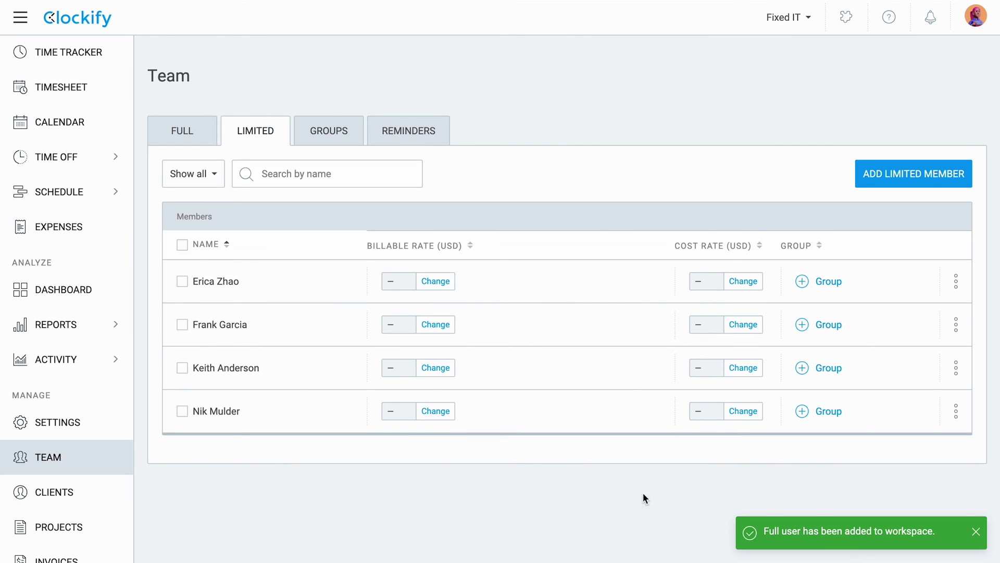
{"action": "left_click", "coordinate": [894, 173]}
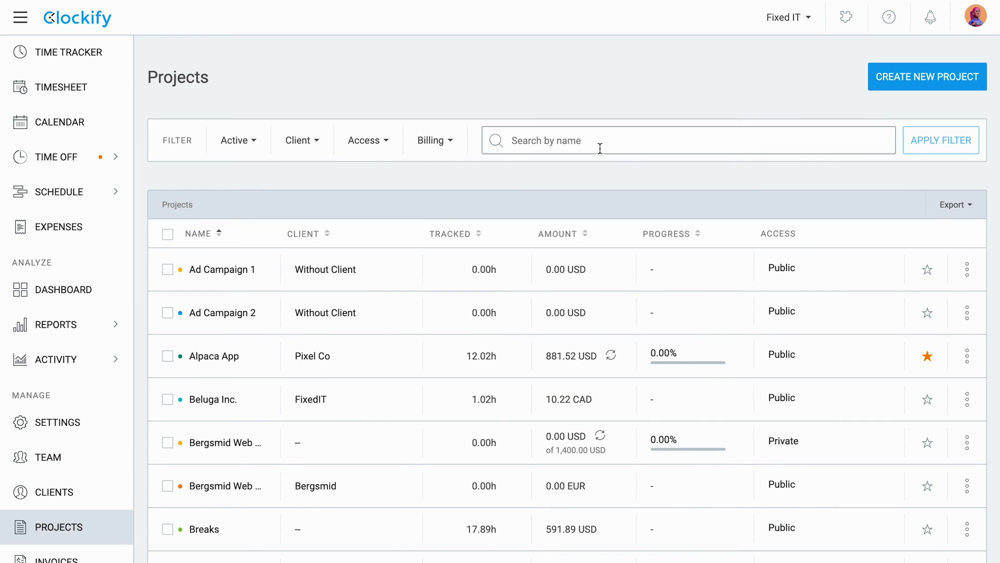
Step: Search projects for 'alpaca', open Alpaca App, and add the converted user as Team Sync - TECH assignee
{"action": "type", "text": "alp"}
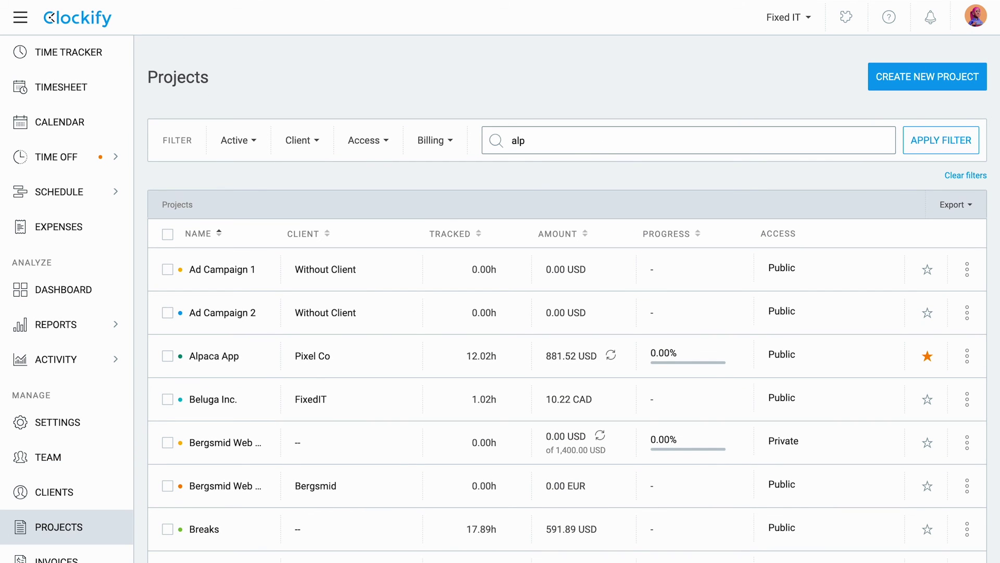
{"action": "type", "text": "aca"}
{"action": "left_click", "coordinate": [922, 140]}
{"action": "left_click", "coordinate": [245, 269]}
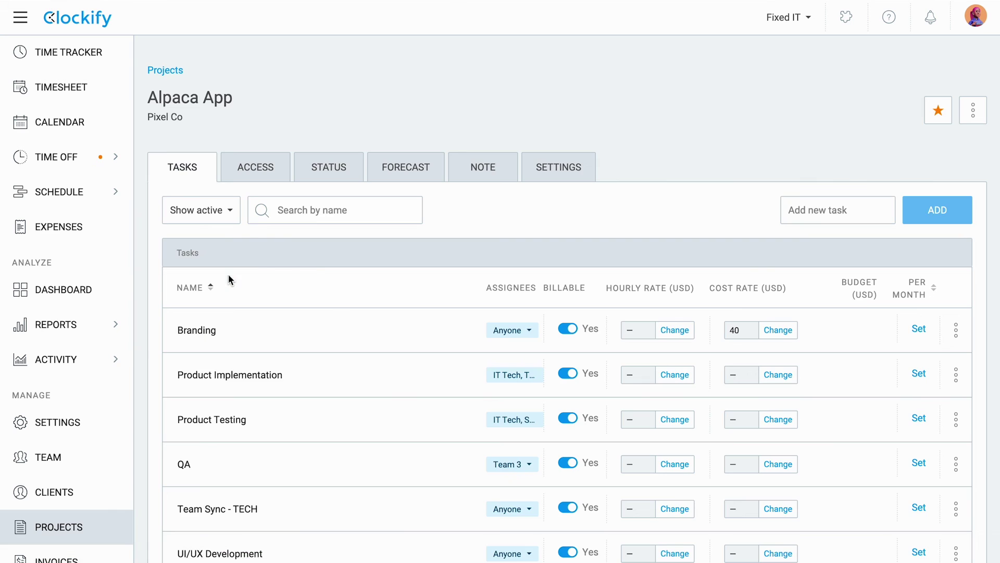
{"action": "scroll", "coordinate": [488, 416], "scroll_direction": "down", "scroll_amount": 1}
{"action": "scroll", "coordinate": [505, 412], "scroll_direction": "down", "scroll_amount": 2}
{"action": "left_click", "coordinate": [518, 413]}
{"action": "scroll", "coordinate": [511, 446], "scroll_direction": "down", "scroll_amount": 3}
{"action": "type", "text": "al"}
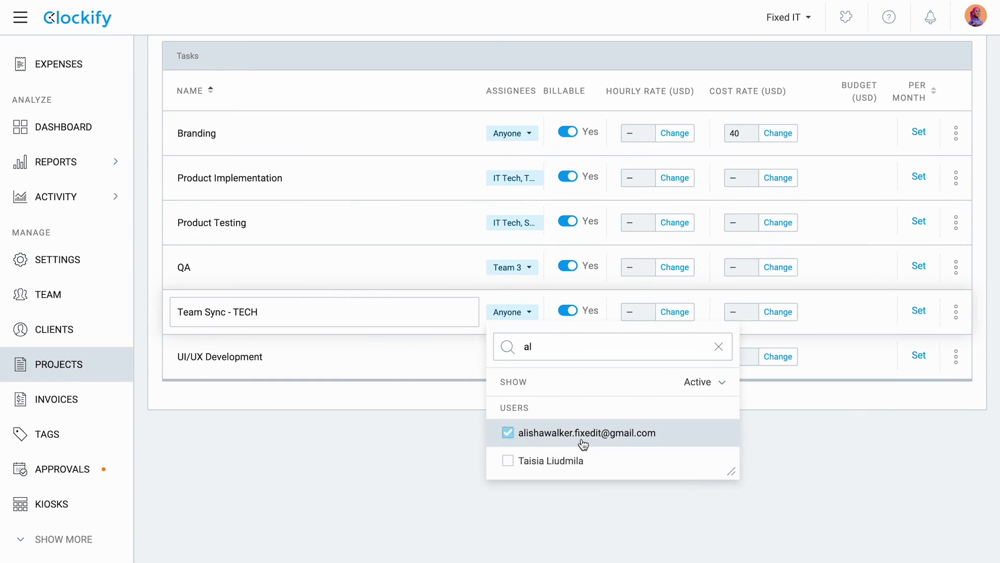
{"action": "left_click", "coordinate": [439, 452]}
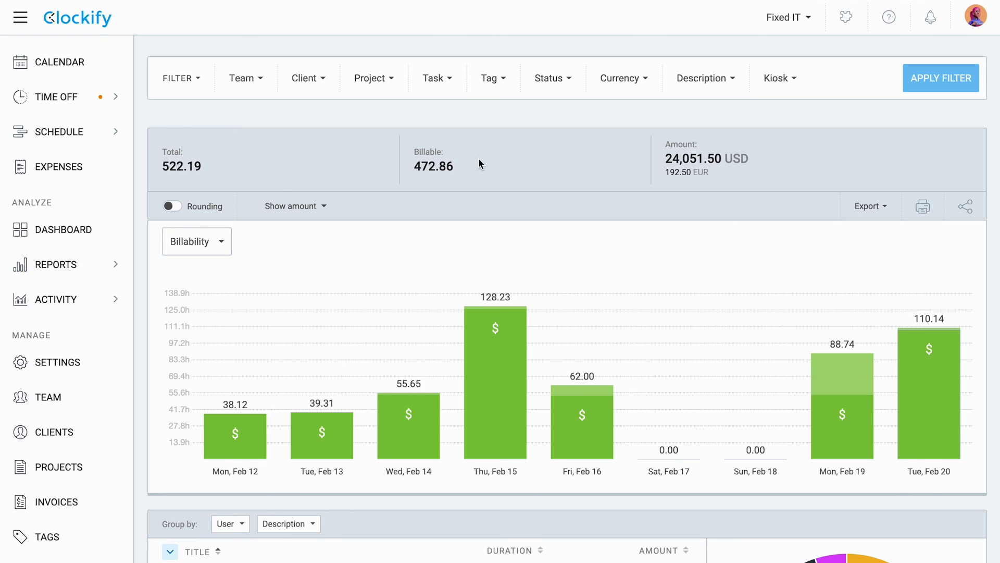
Step: Deactivate the Main Warehouse kiosk from the Kiosks list and confirm the deactivation
{"action": "scroll", "coordinate": [60, 433], "scroll_direction": "down", "scroll_amount": 3}
{"action": "left_click", "coordinate": [70, 505]}
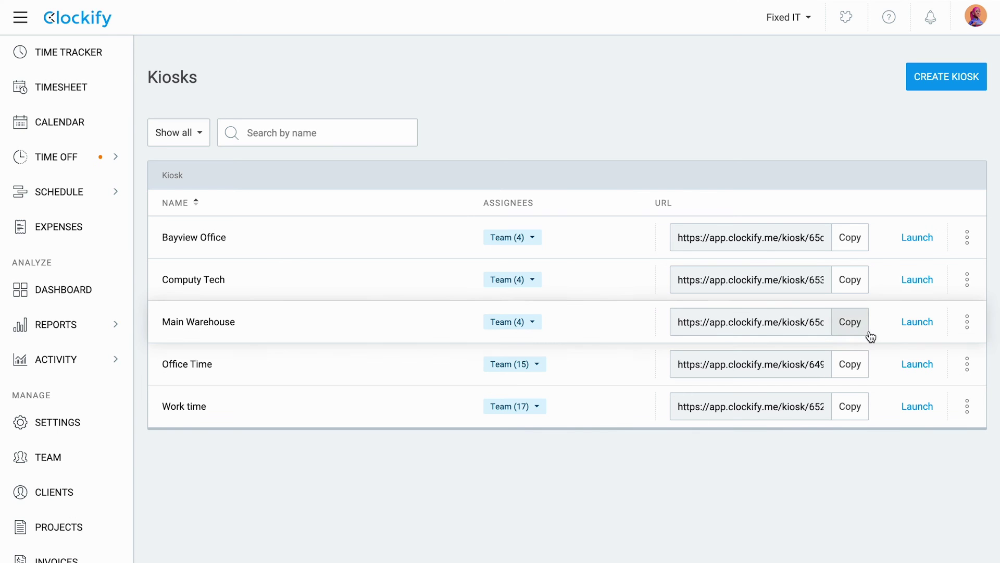
{"action": "left_click", "coordinate": [967, 326]}
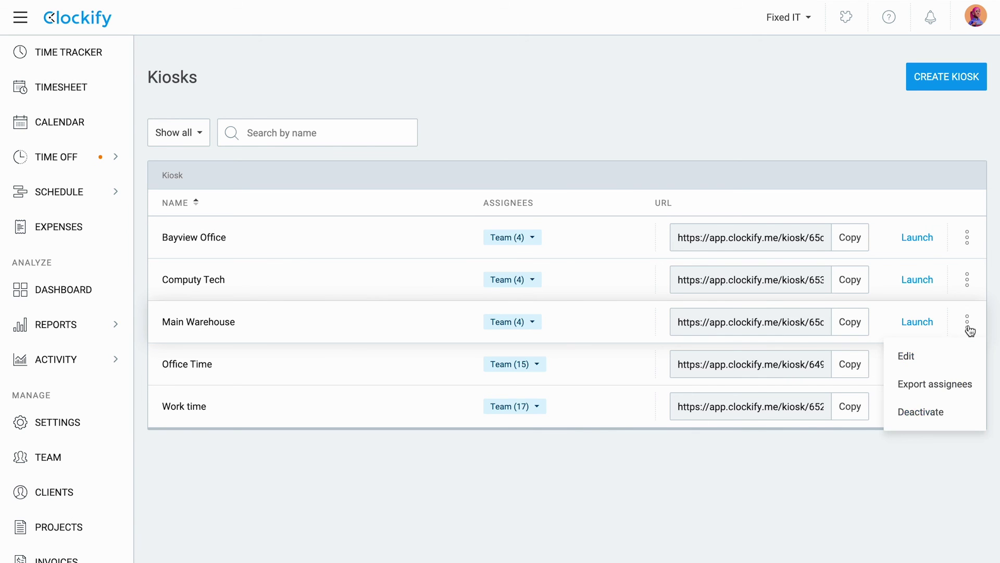
{"action": "left_click", "coordinate": [957, 421]}
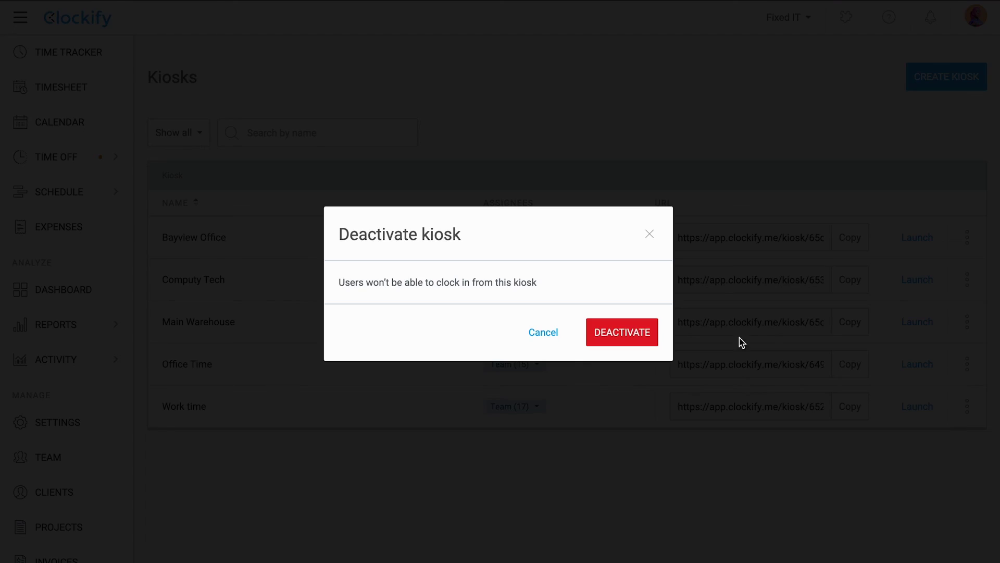
{"action": "left_click", "coordinate": [622, 334]}
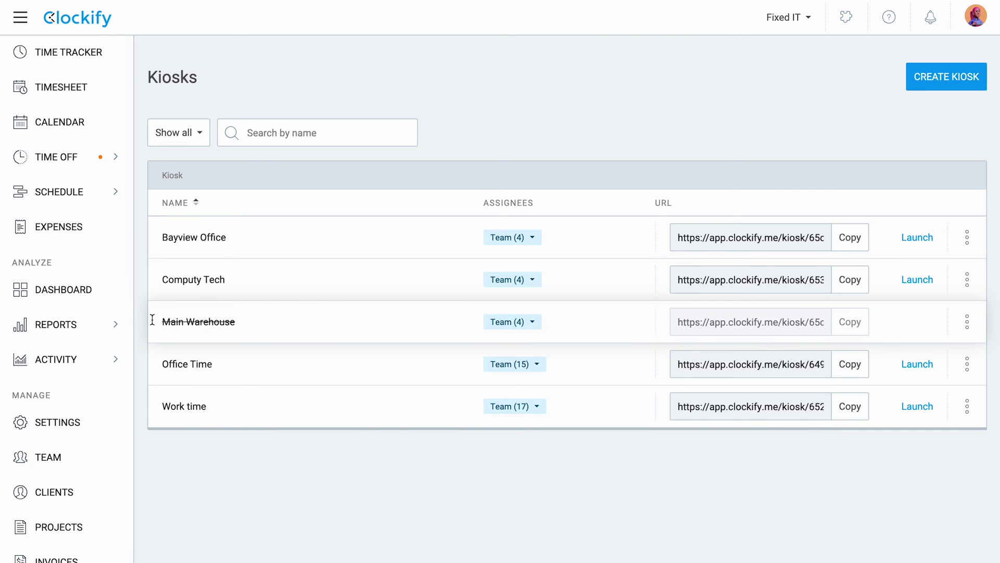
Step: Filter the Summary report to the Main Warehouse kiosk and view its detailed entries, totalling 99.43 hours
{"action": "mouse_move", "coordinate": [128, 331]}
{"action": "left_click", "coordinate": [183, 354]}
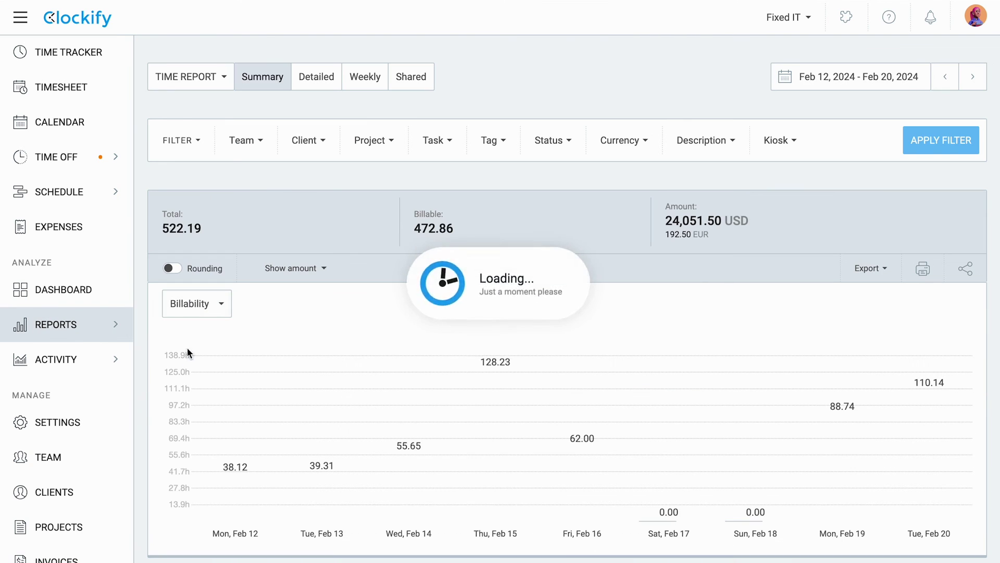
{"action": "left_click", "coordinate": [799, 146]}
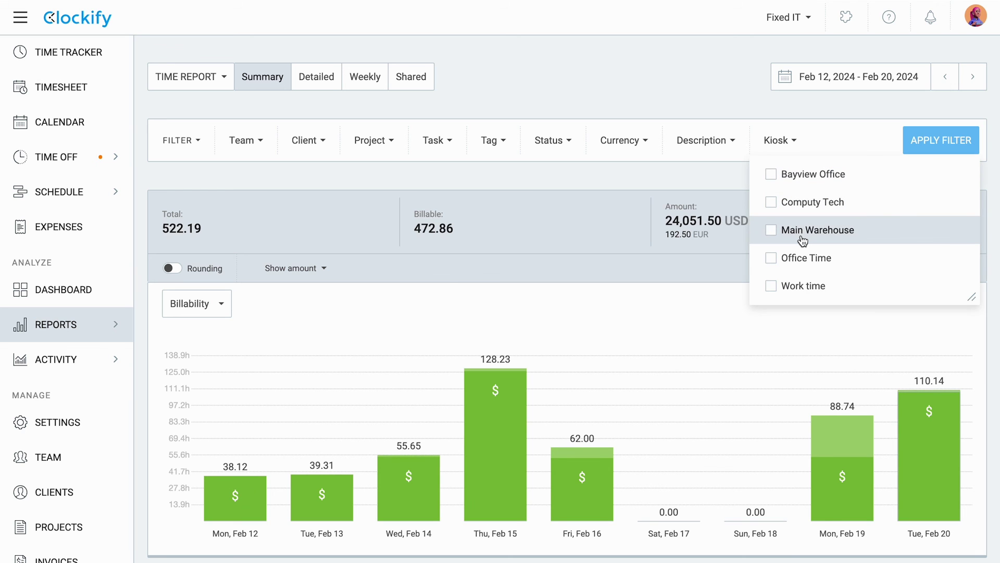
{"action": "left_click", "coordinate": [801, 232]}
{"action": "left_click", "coordinate": [577, 218]}
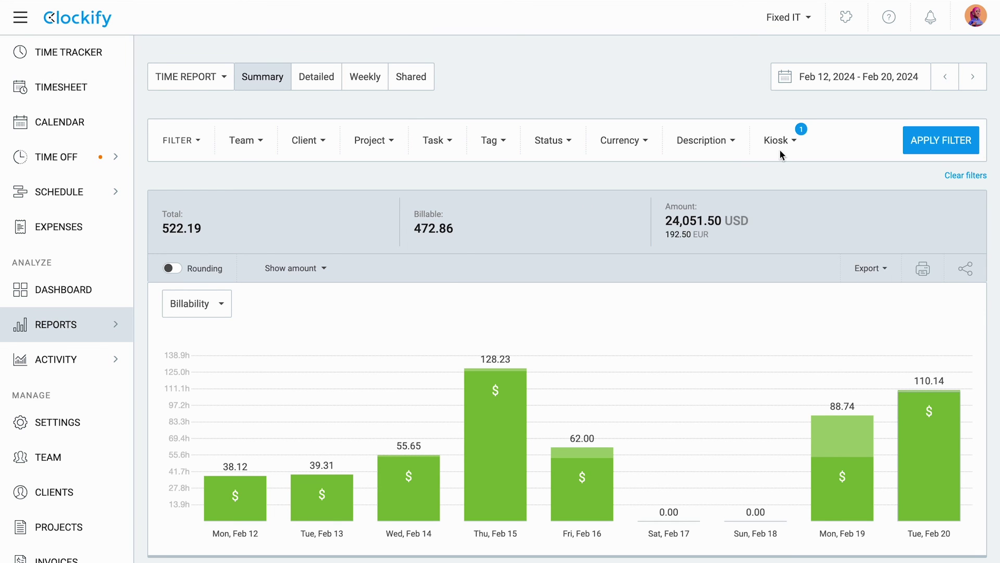
{"action": "left_click", "coordinate": [941, 140]}
{"action": "scroll", "coordinate": [329, 378], "scroll_direction": "down", "scroll_amount": 5}
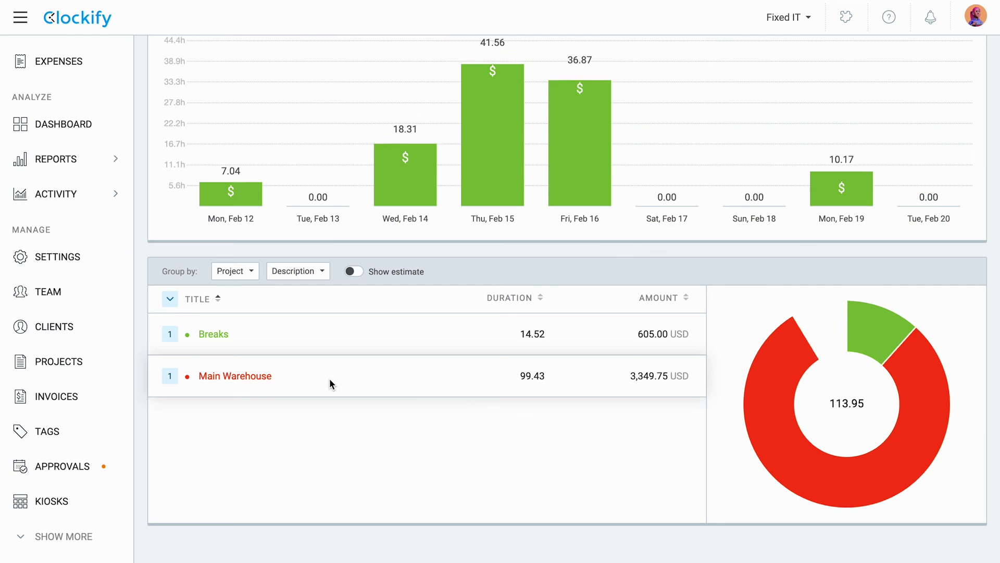
{"action": "left_click", "coordinate": [245, 386]}
{"action": "scroll", "coordinate": [101, 496], "scroll_direction": "down", "scroll_amount": 3}
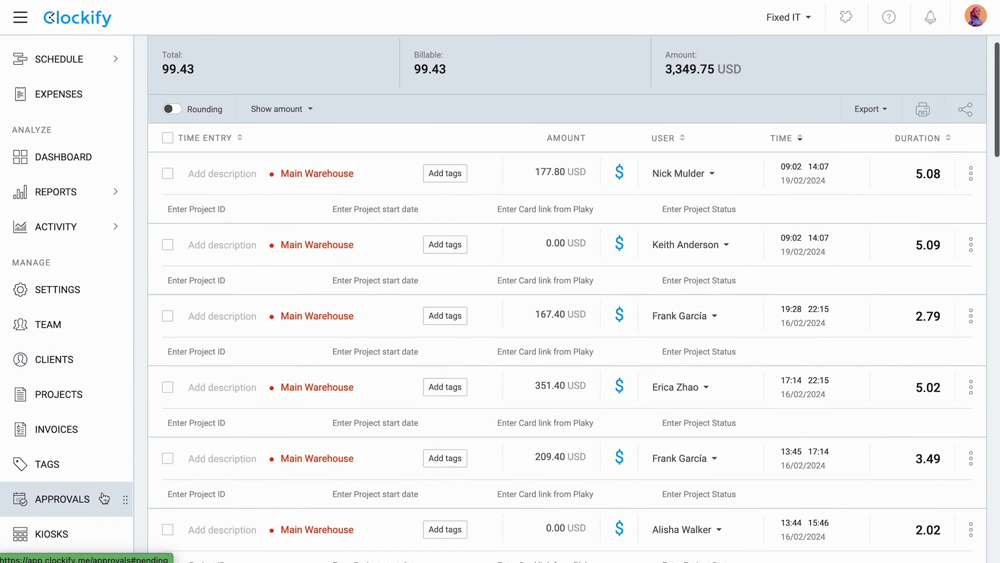
Step: Reactivate the struck-through Main Warehouse kiosk from its options menu on the Kiosks list
{"action": "left_click", "coordinate": [61, 542]}
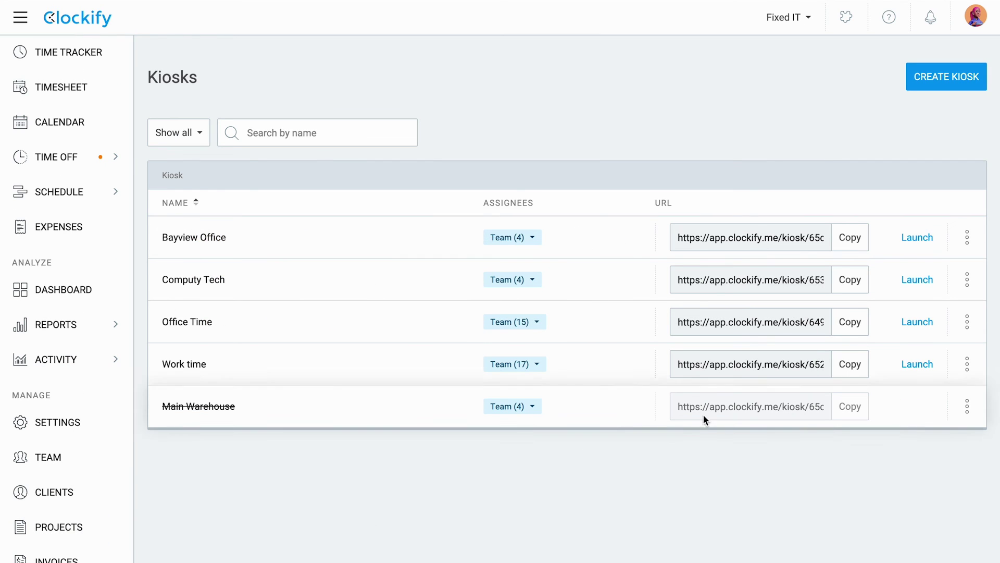
{"action": "left_click", "coordinate": [968, 406]}
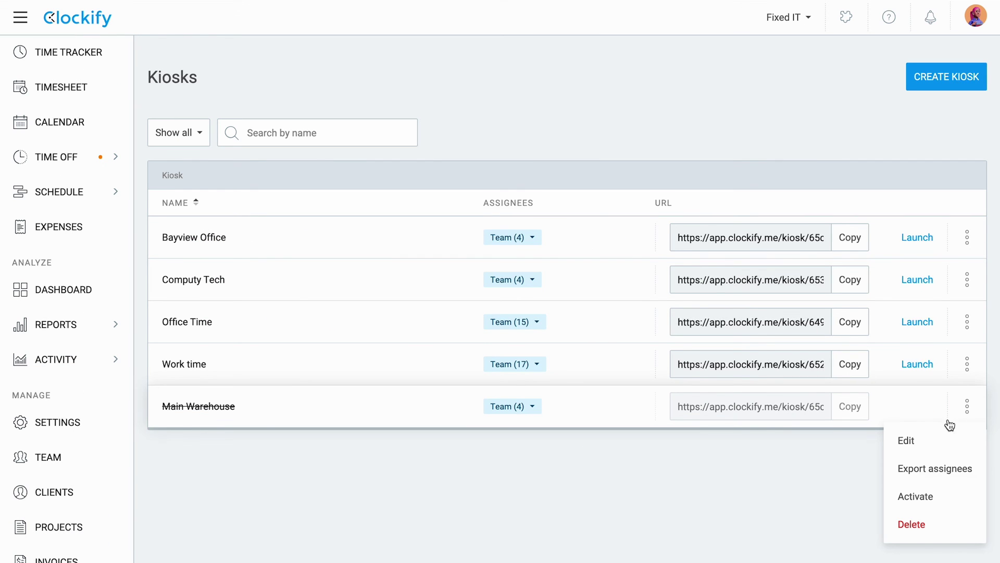
{"action": "left_click", "coordinate": [955, 499]}
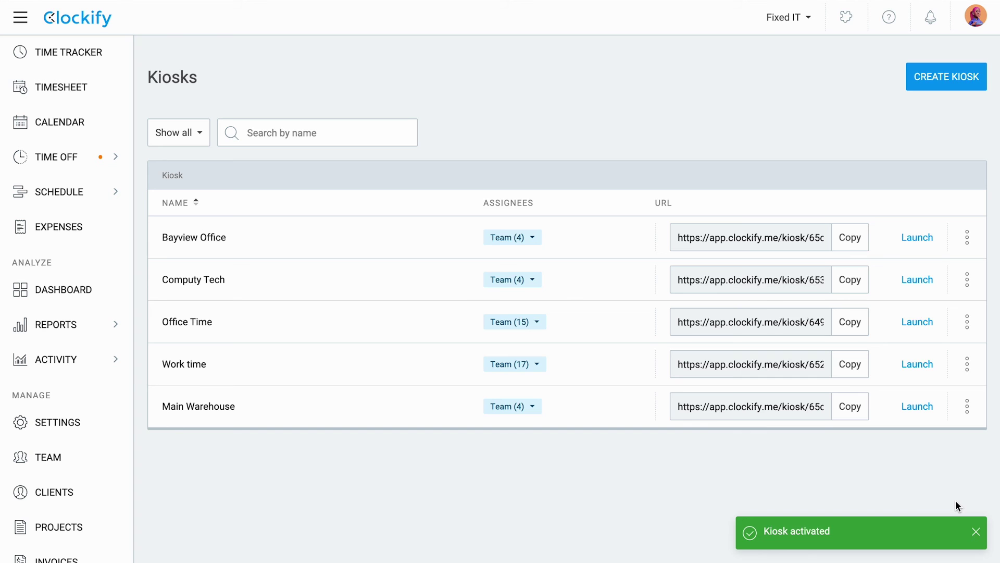